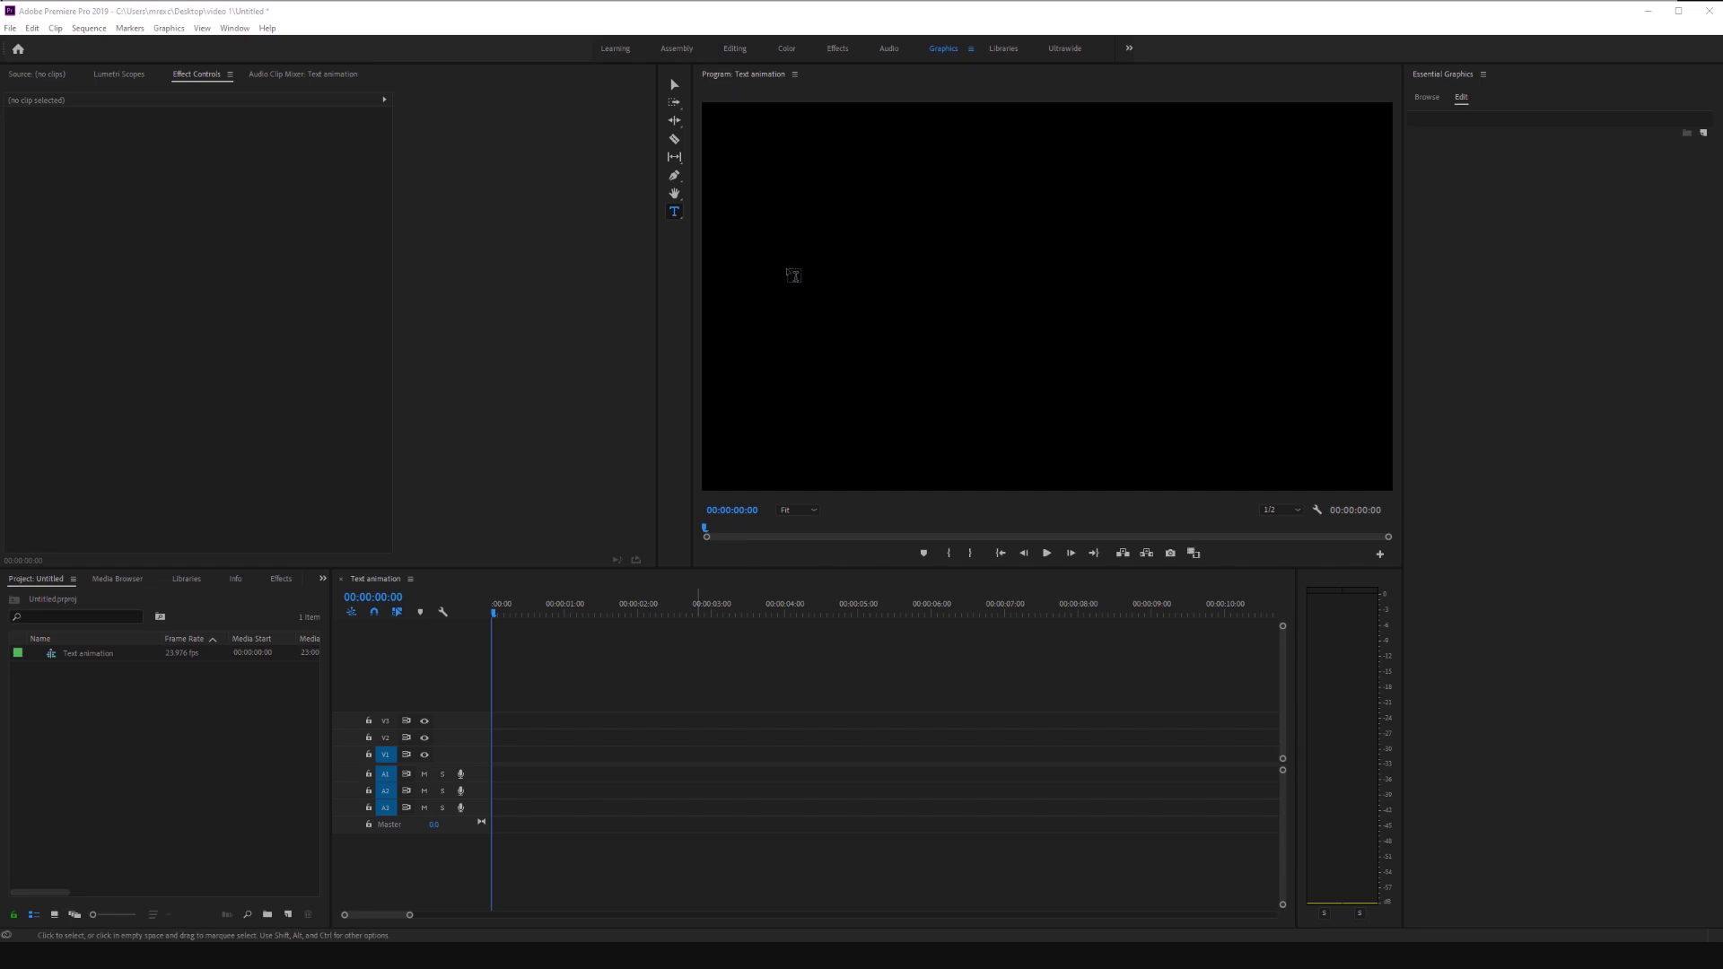
Type 'TEXT' as a new title in the frame and select the word.
left_click(789, 276)
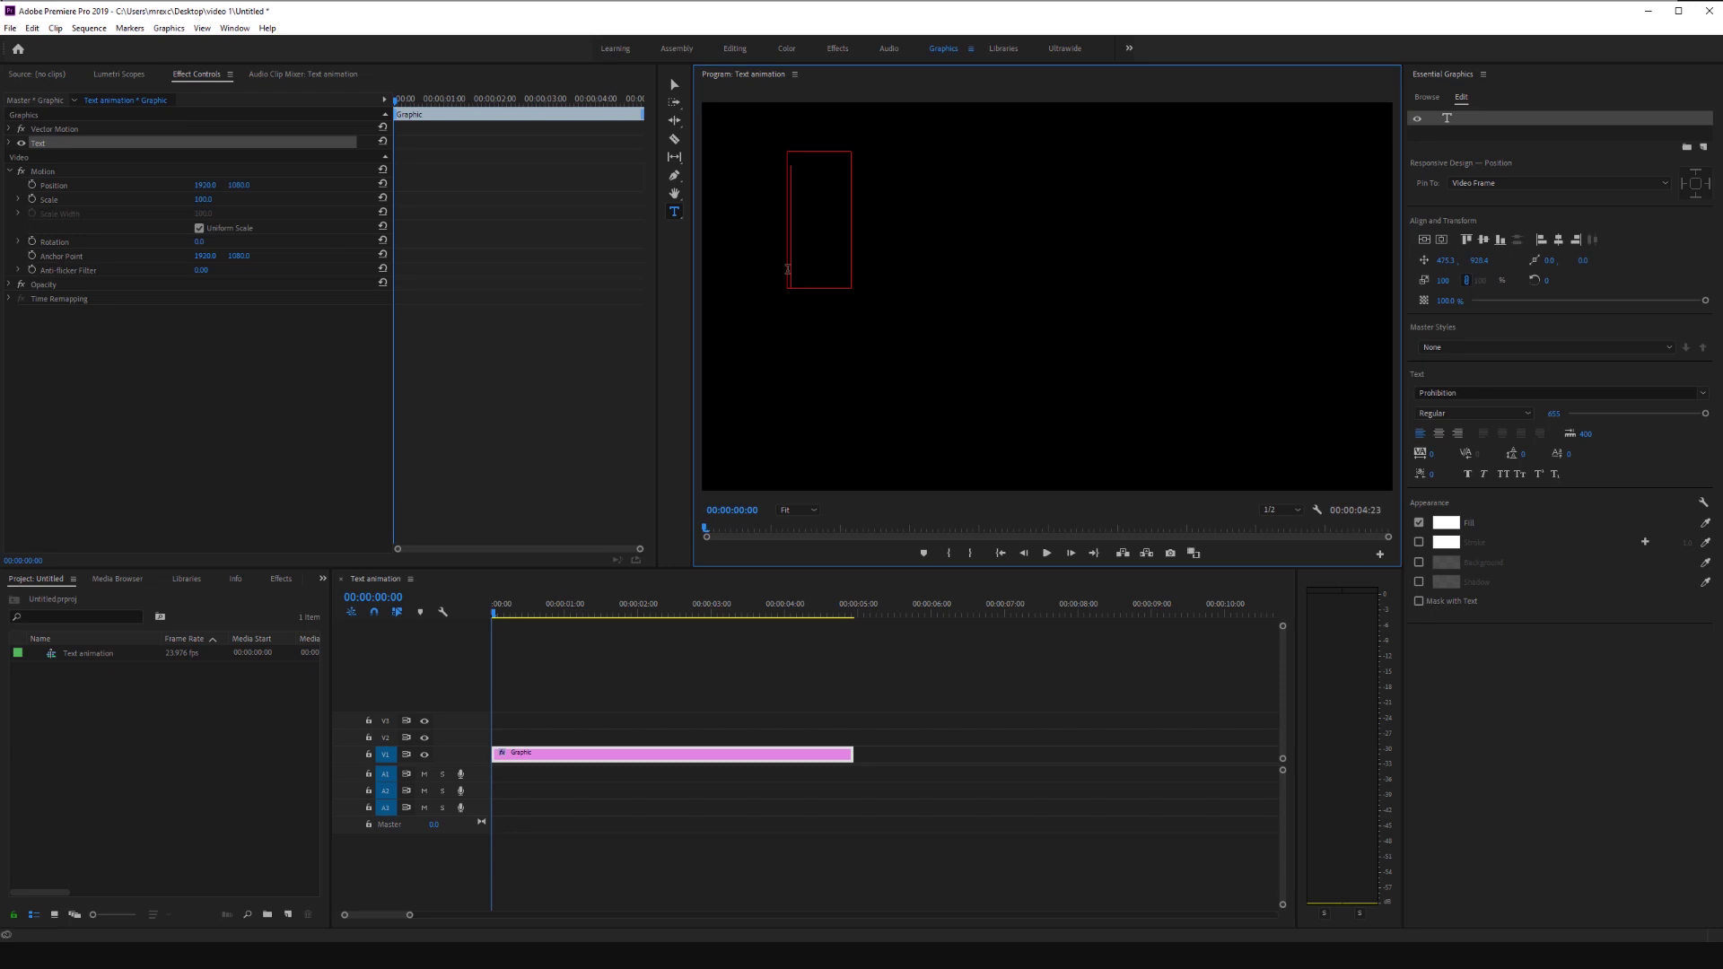
type("TEXT")
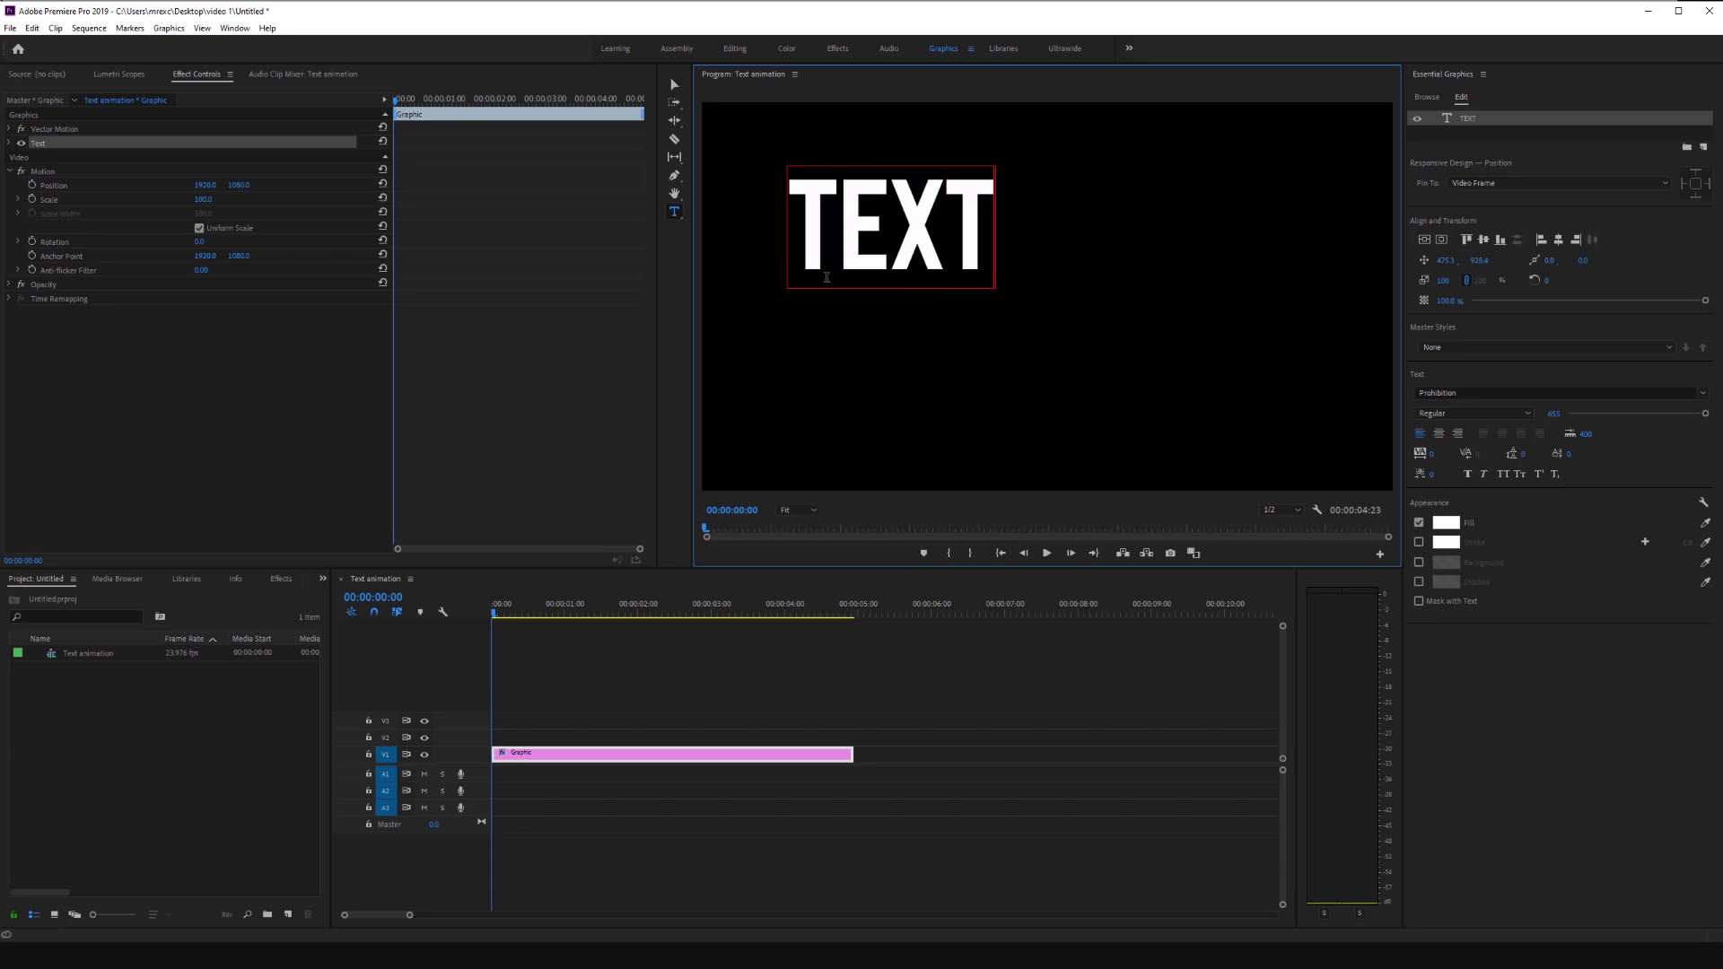
double_click(901, 260)
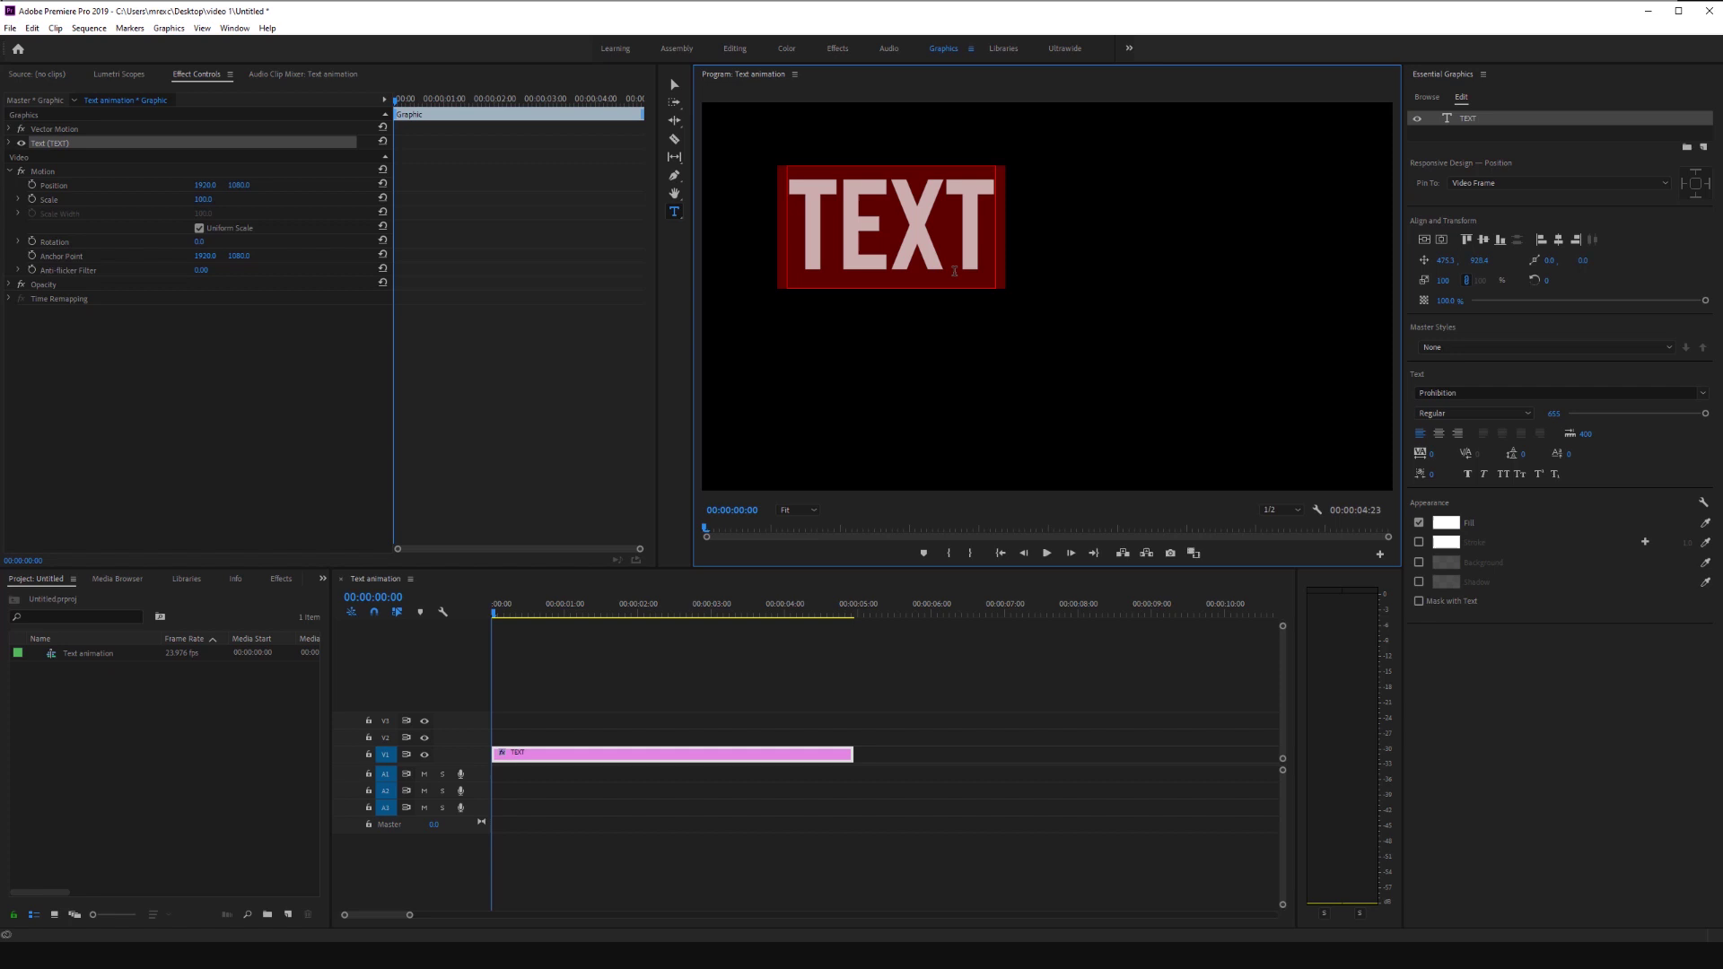
Centre the title horizontally and vertically and enlarge its font size.
left_click(1424, 240)
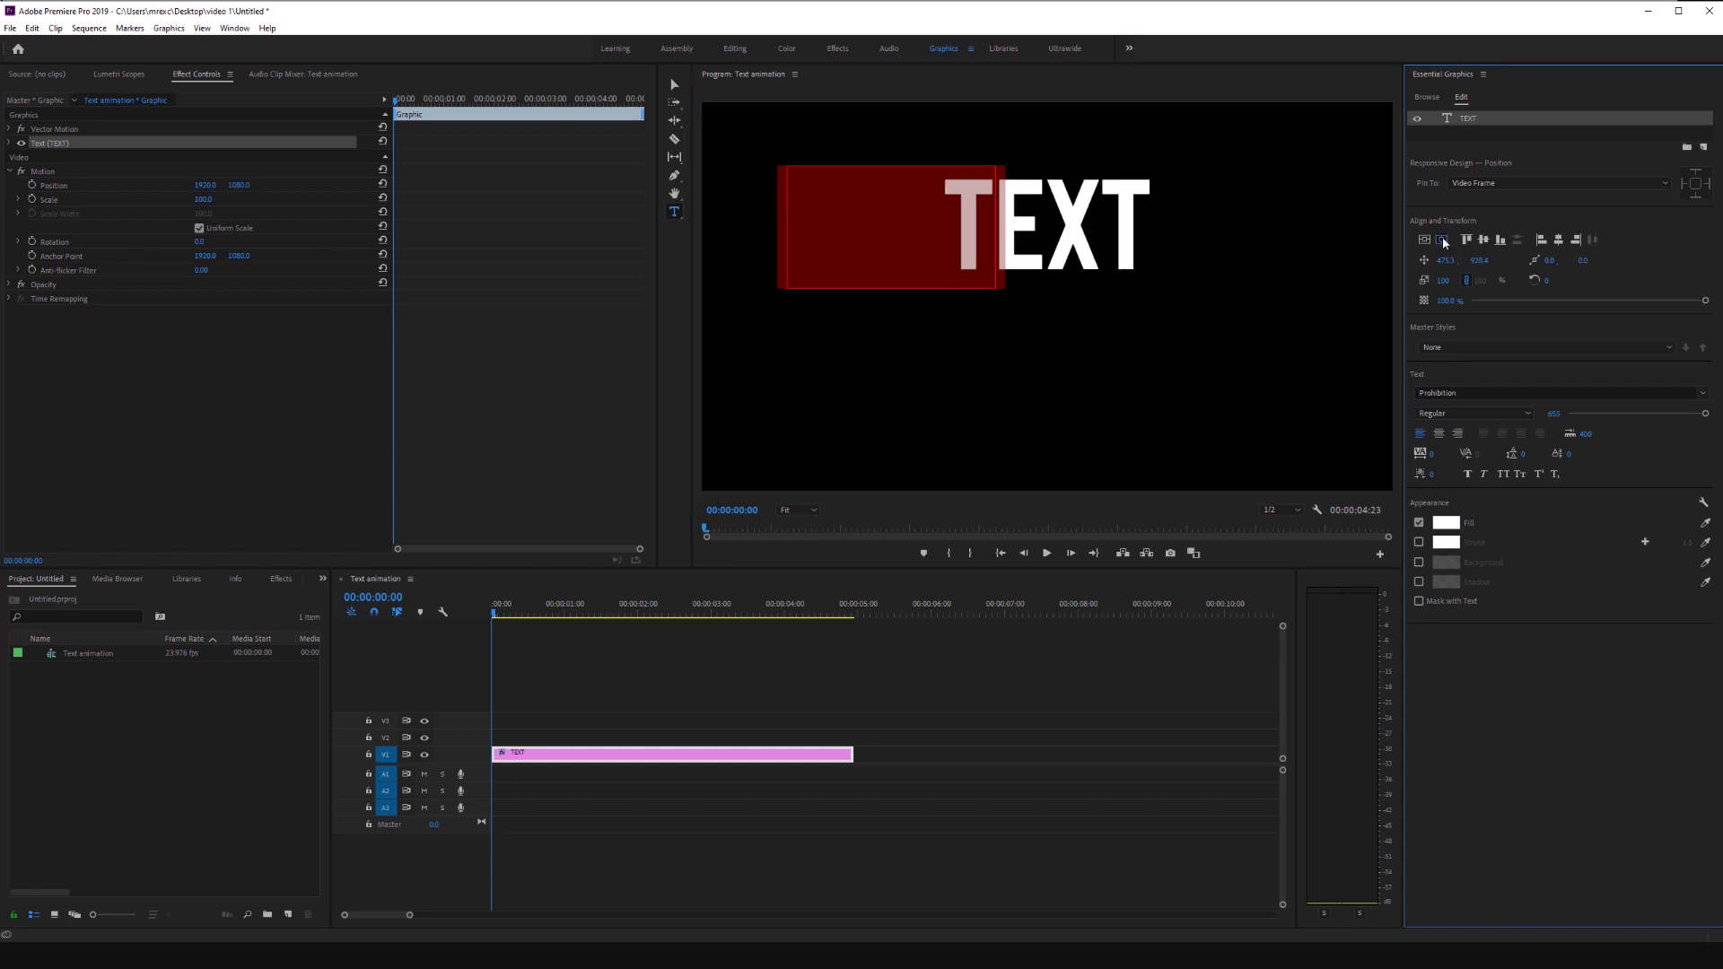
left_click(1423, 240)
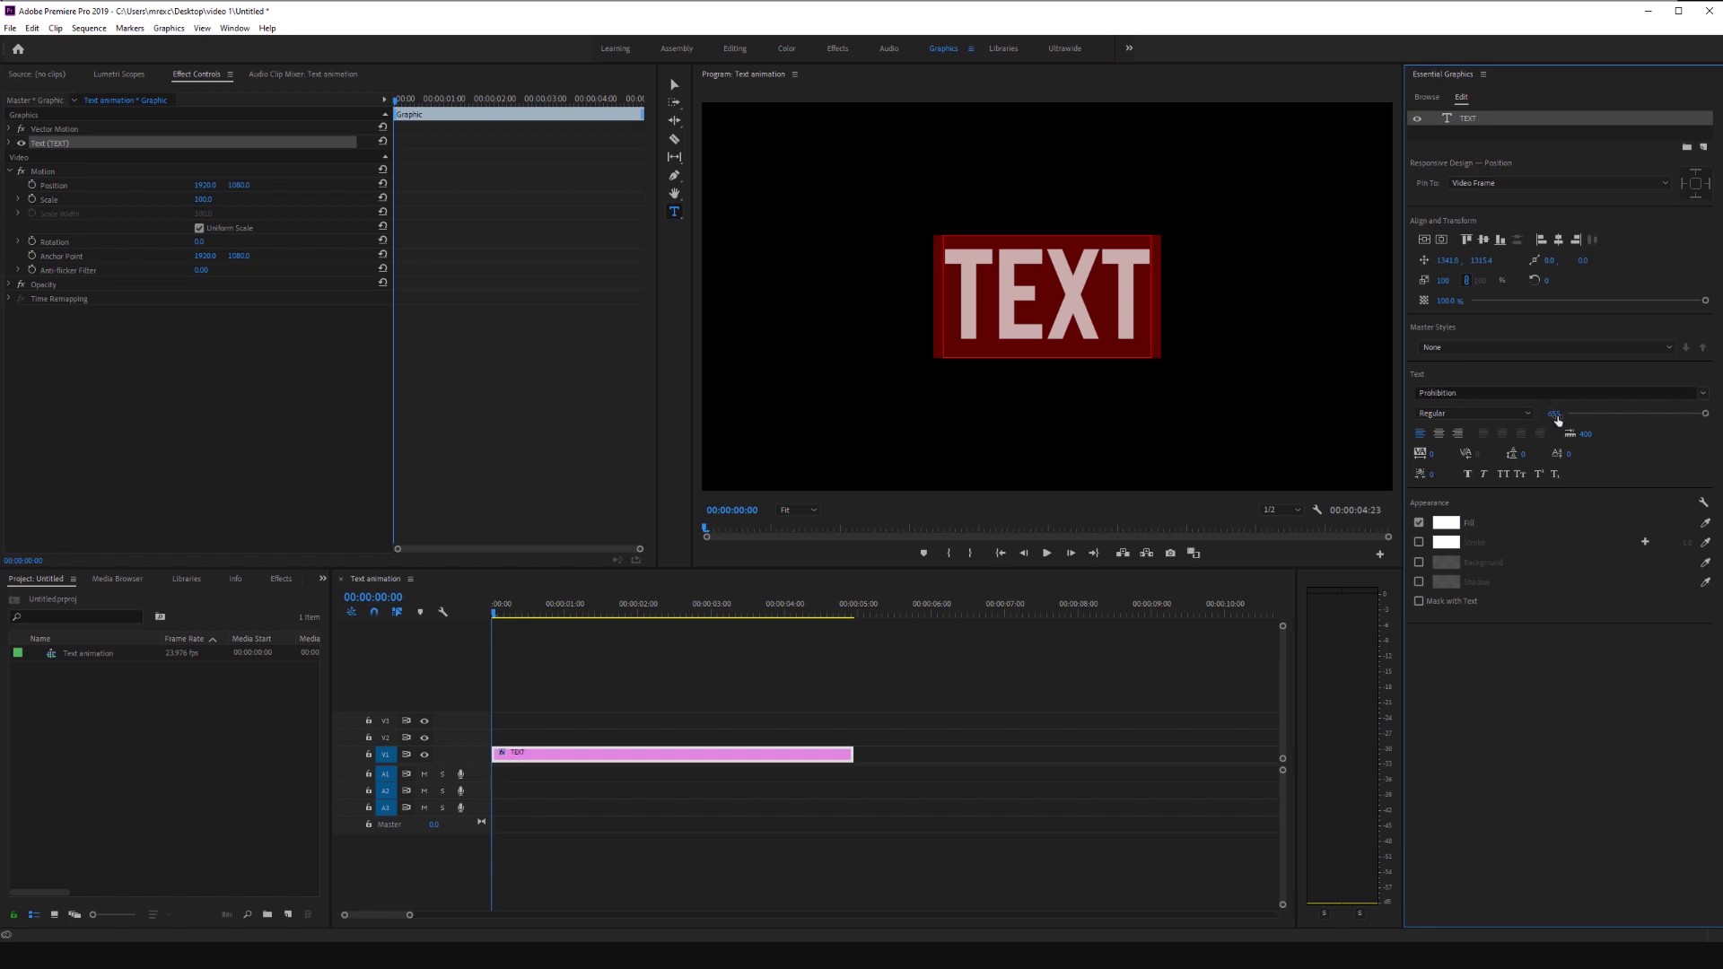
mouse_move(1554, 413)
left_mouse_down()
mouse_move(1642, 413)
mouse_move(1550, 418)
left_mouse_up()
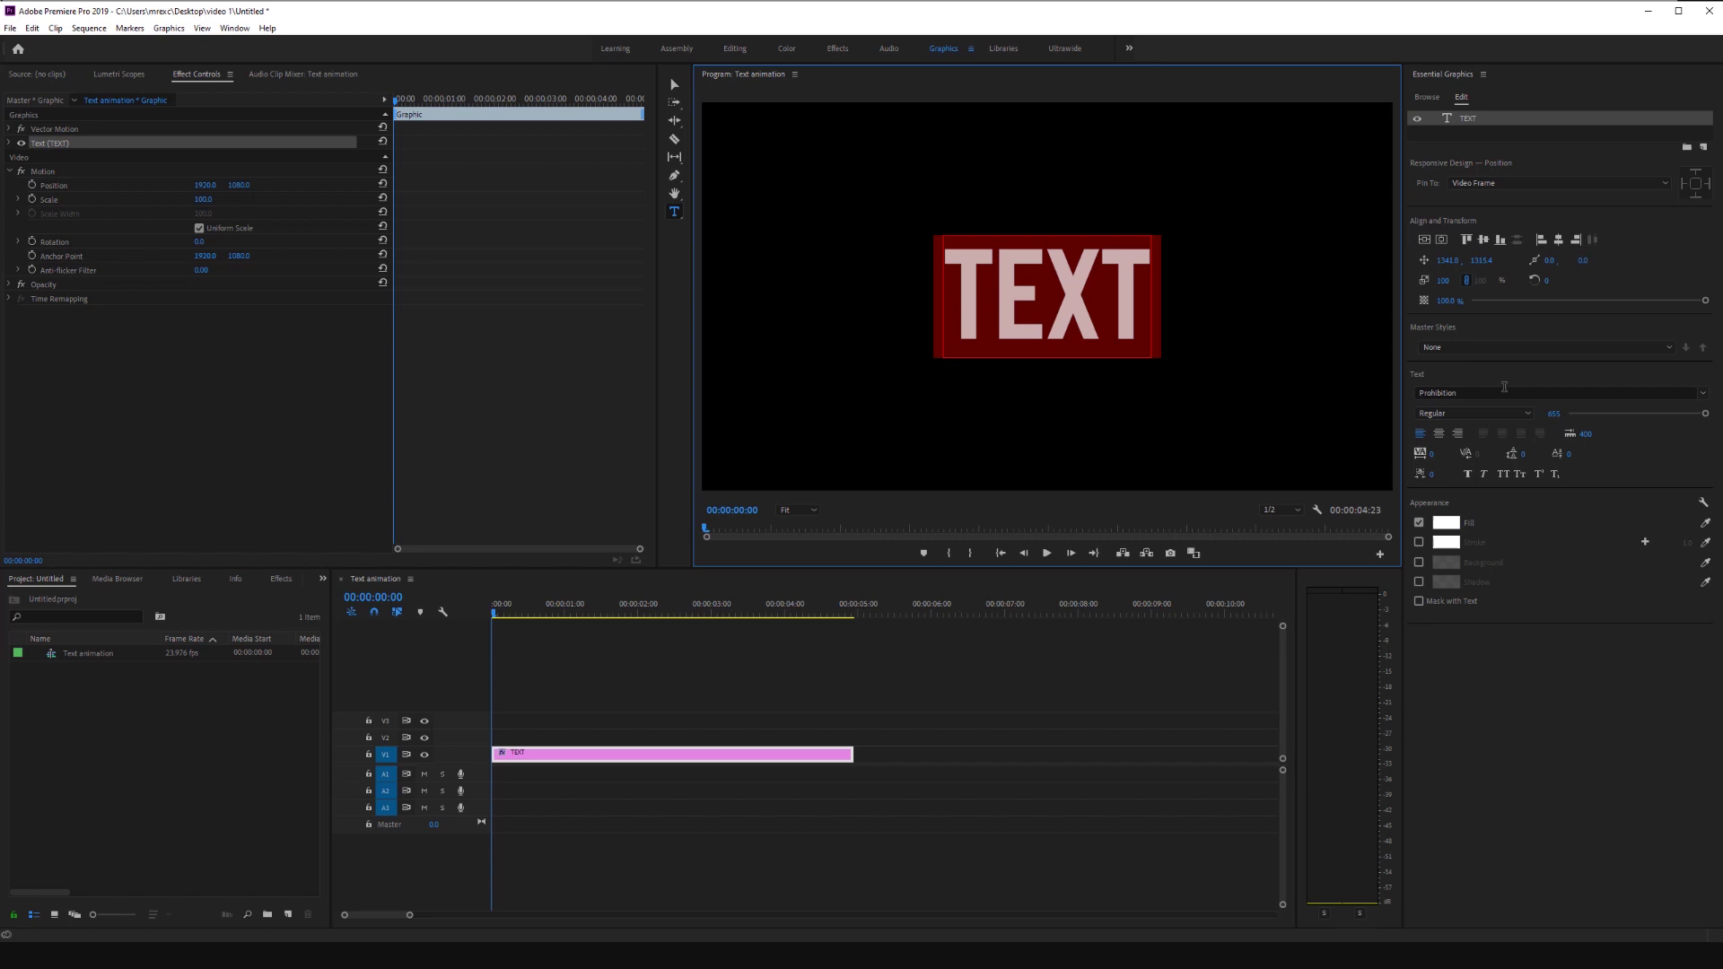
Return the playhead to 00:00:00:00 and select the TEXT clip on V1 to show its Motion settings.
left_click(561, 616)
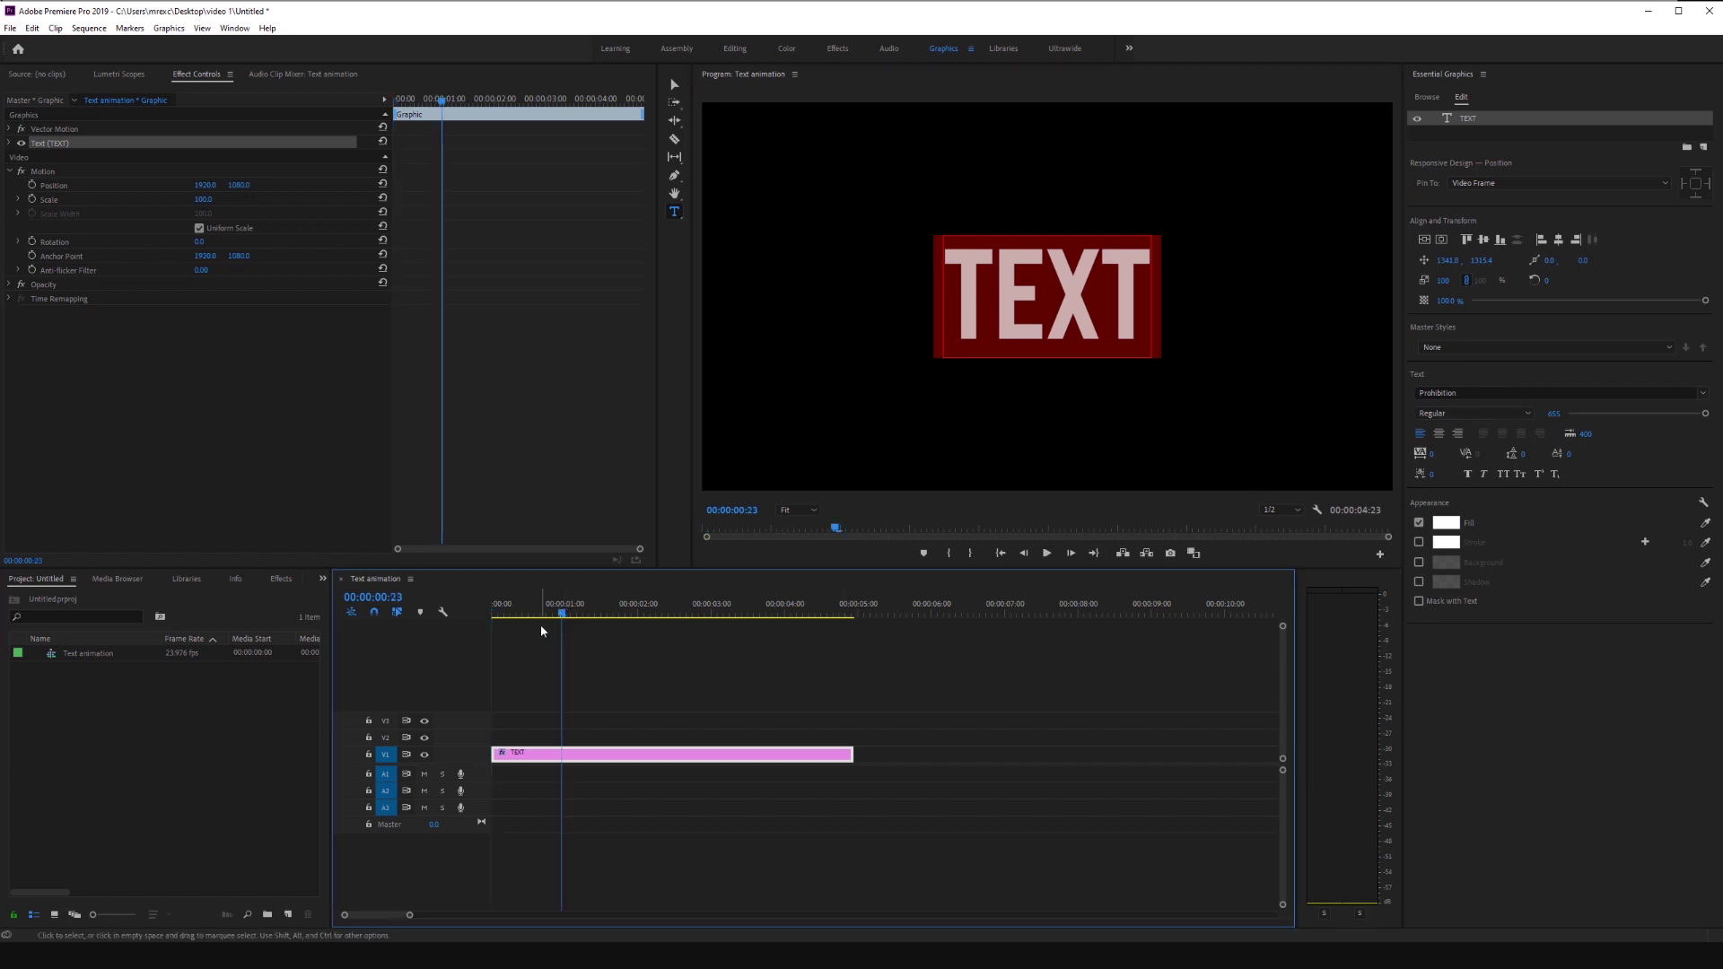
left_click(550, 615)
left_click(566, 646)
left_click_drag(557, 617, 457, 616)
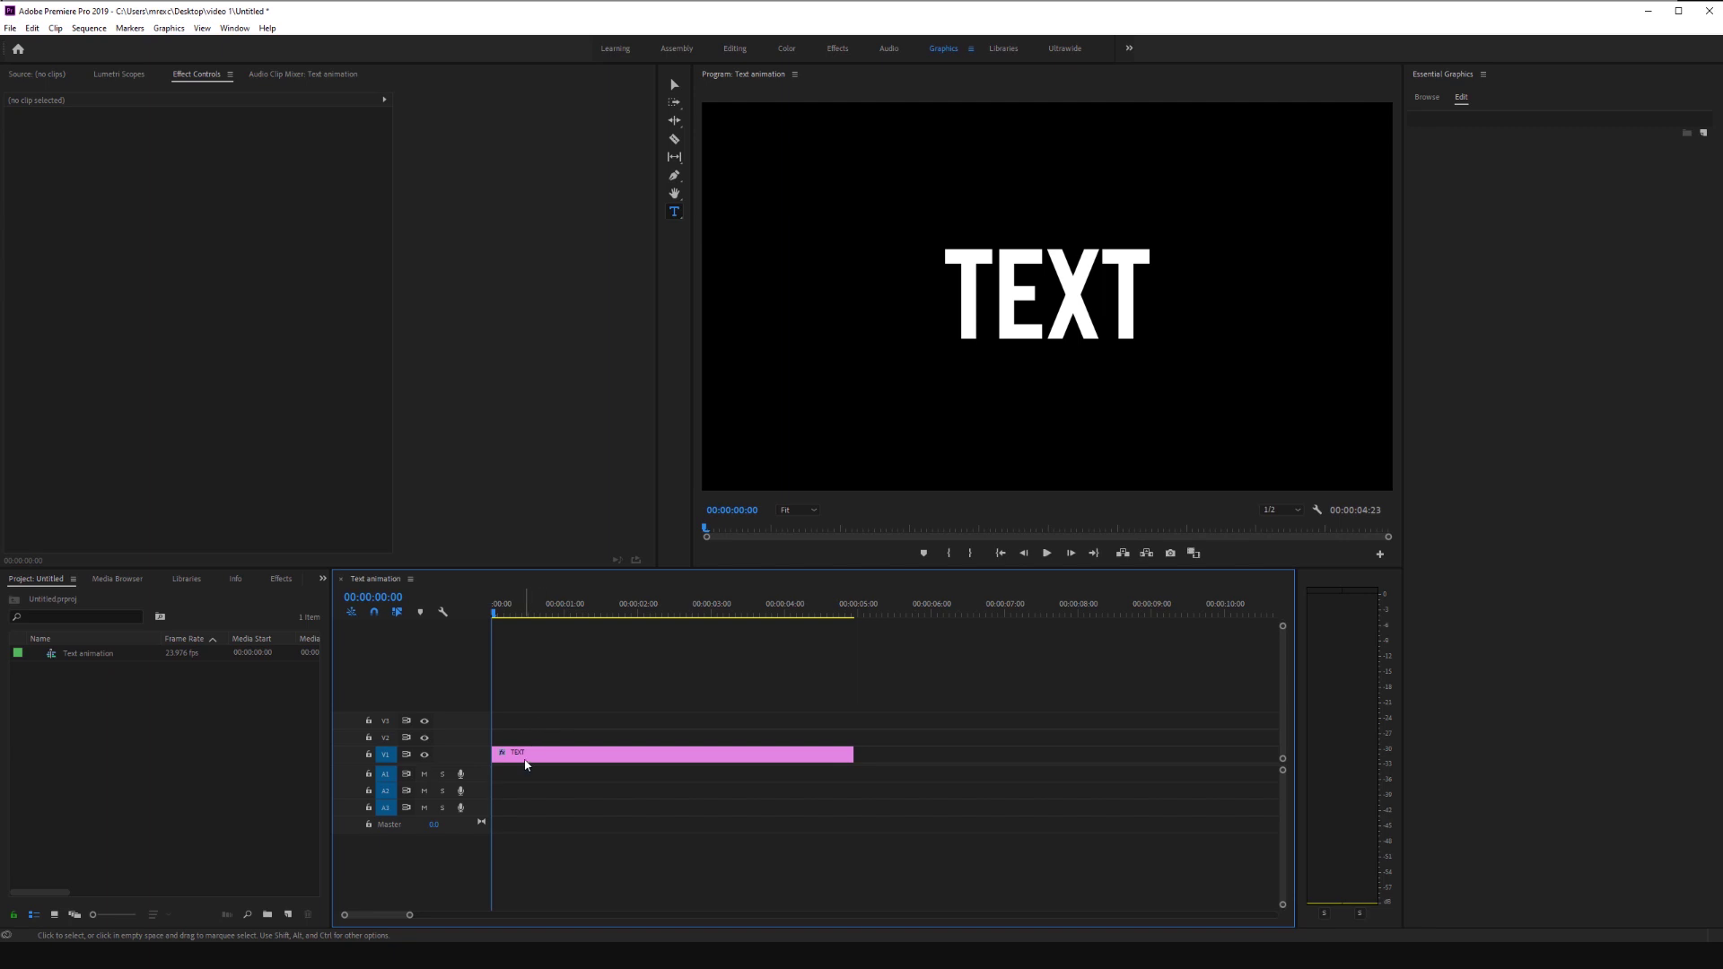
left_click(526, 762)
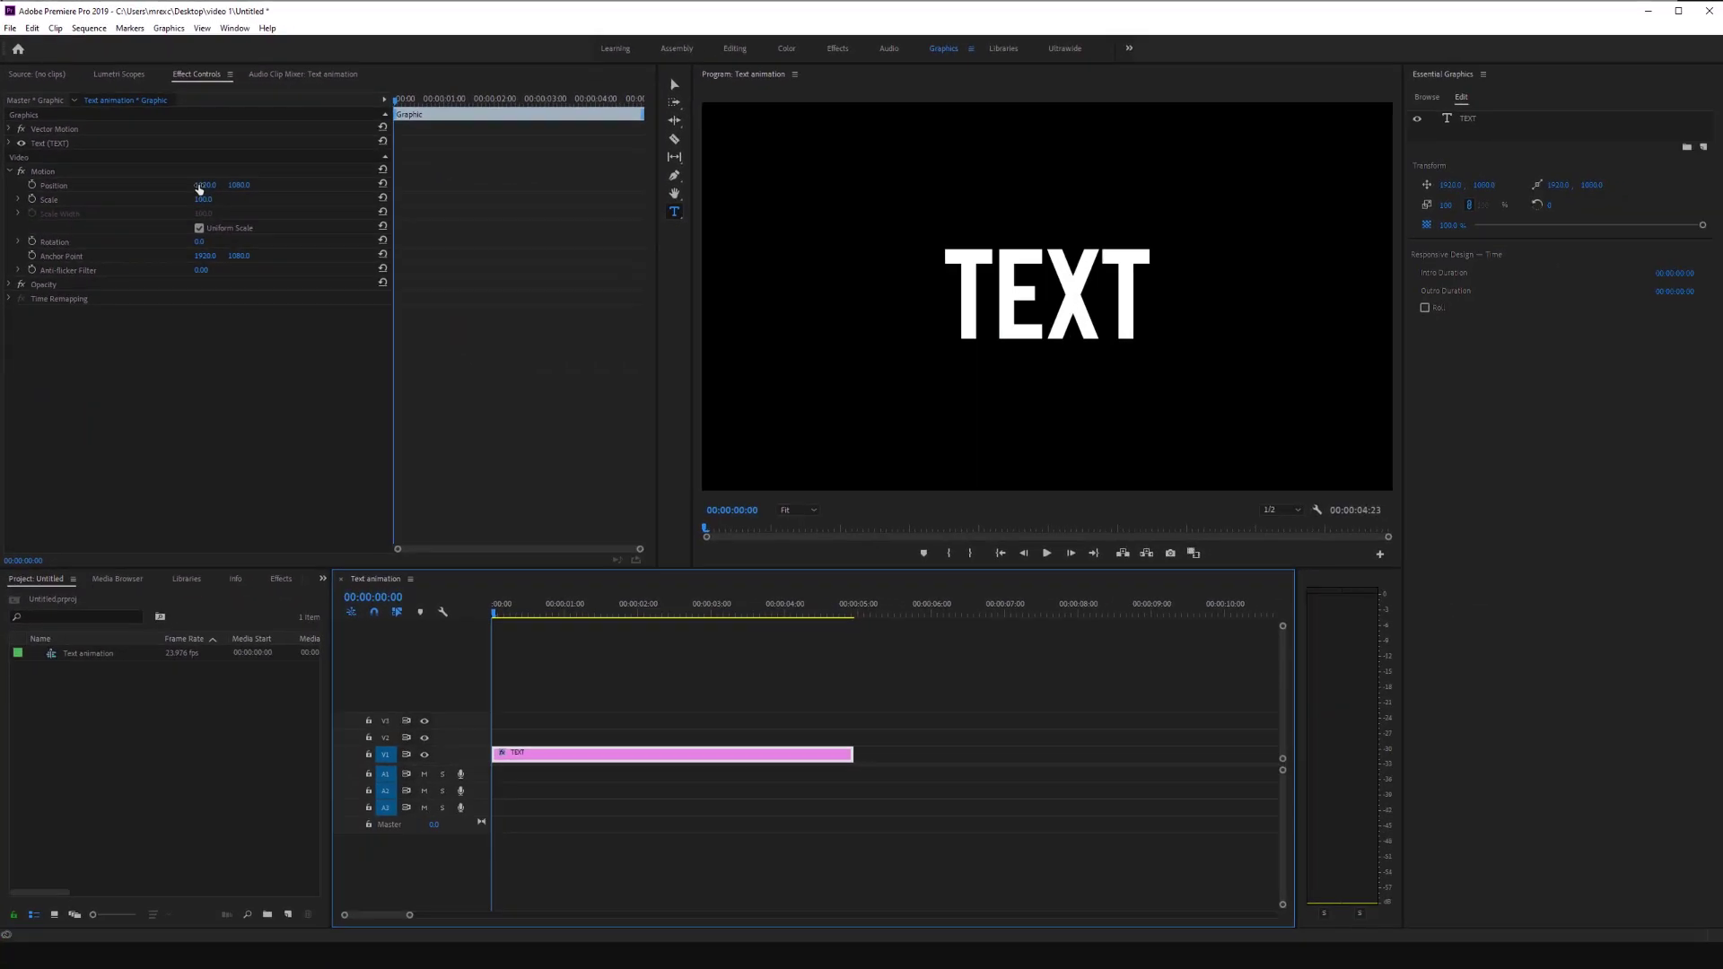
Set the TEXT graphic's Position to 1870, 1080 by scrubbing the X value.
left_click_drag(198, 187, 339, 187)
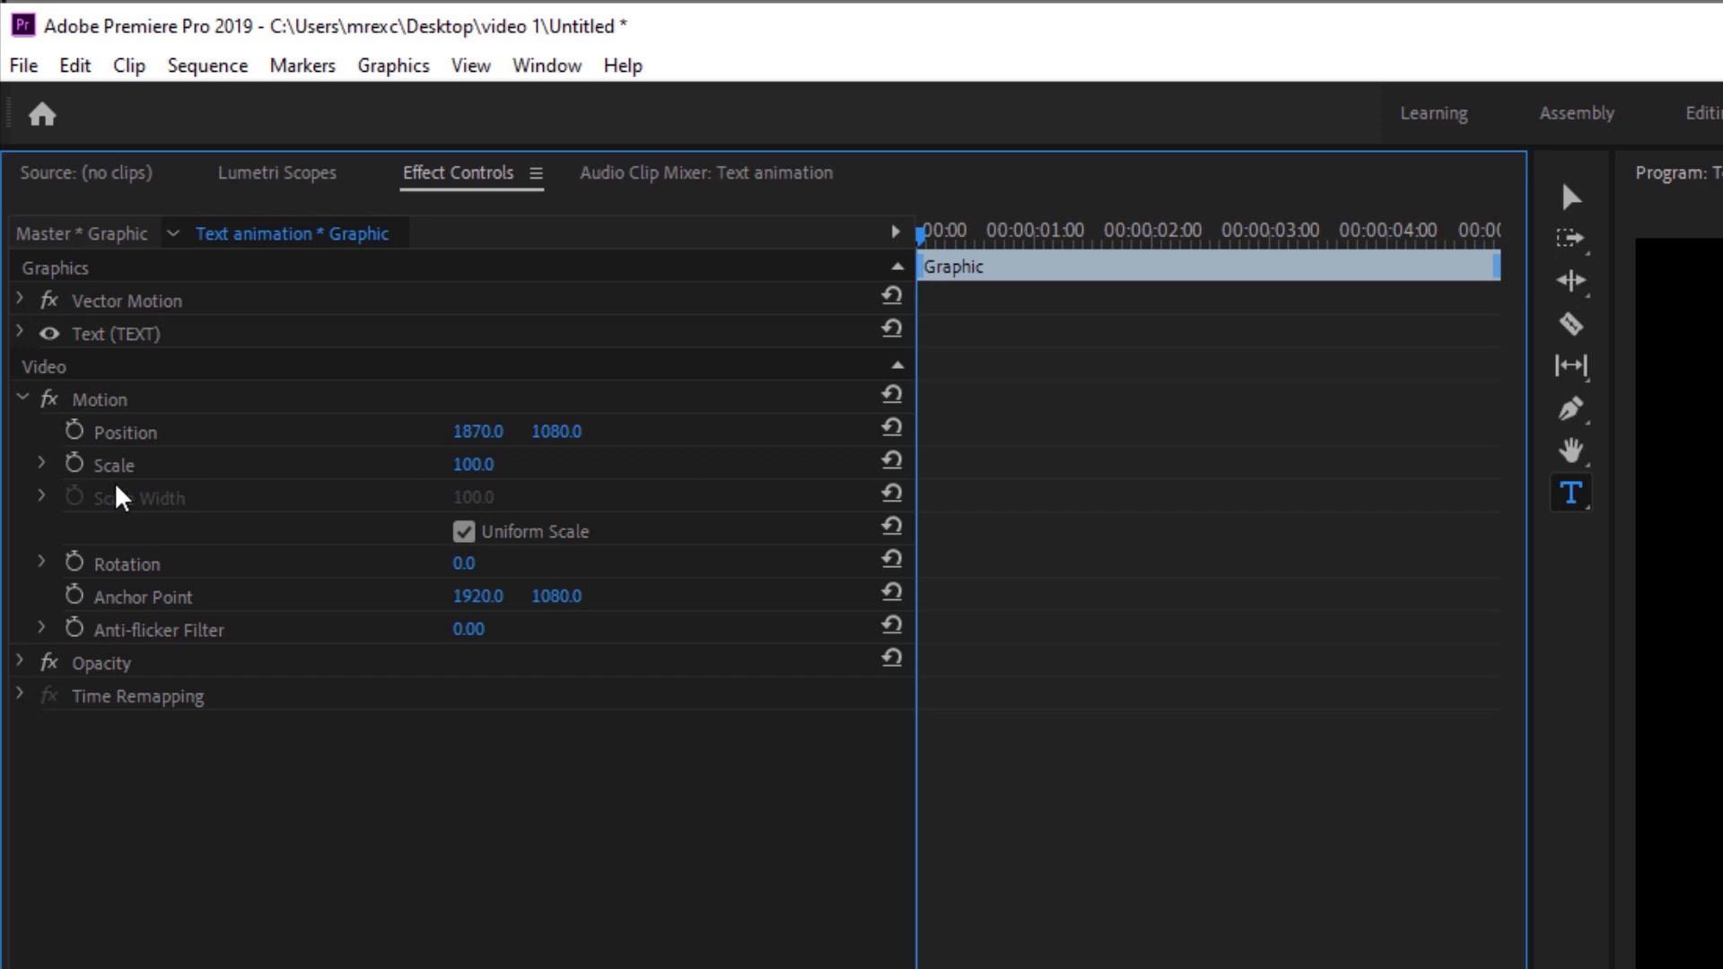
Keyframe Position so the title slides from X 1870 near the start to X 3228 at 00:00:03:12.
left_click(74, 432)
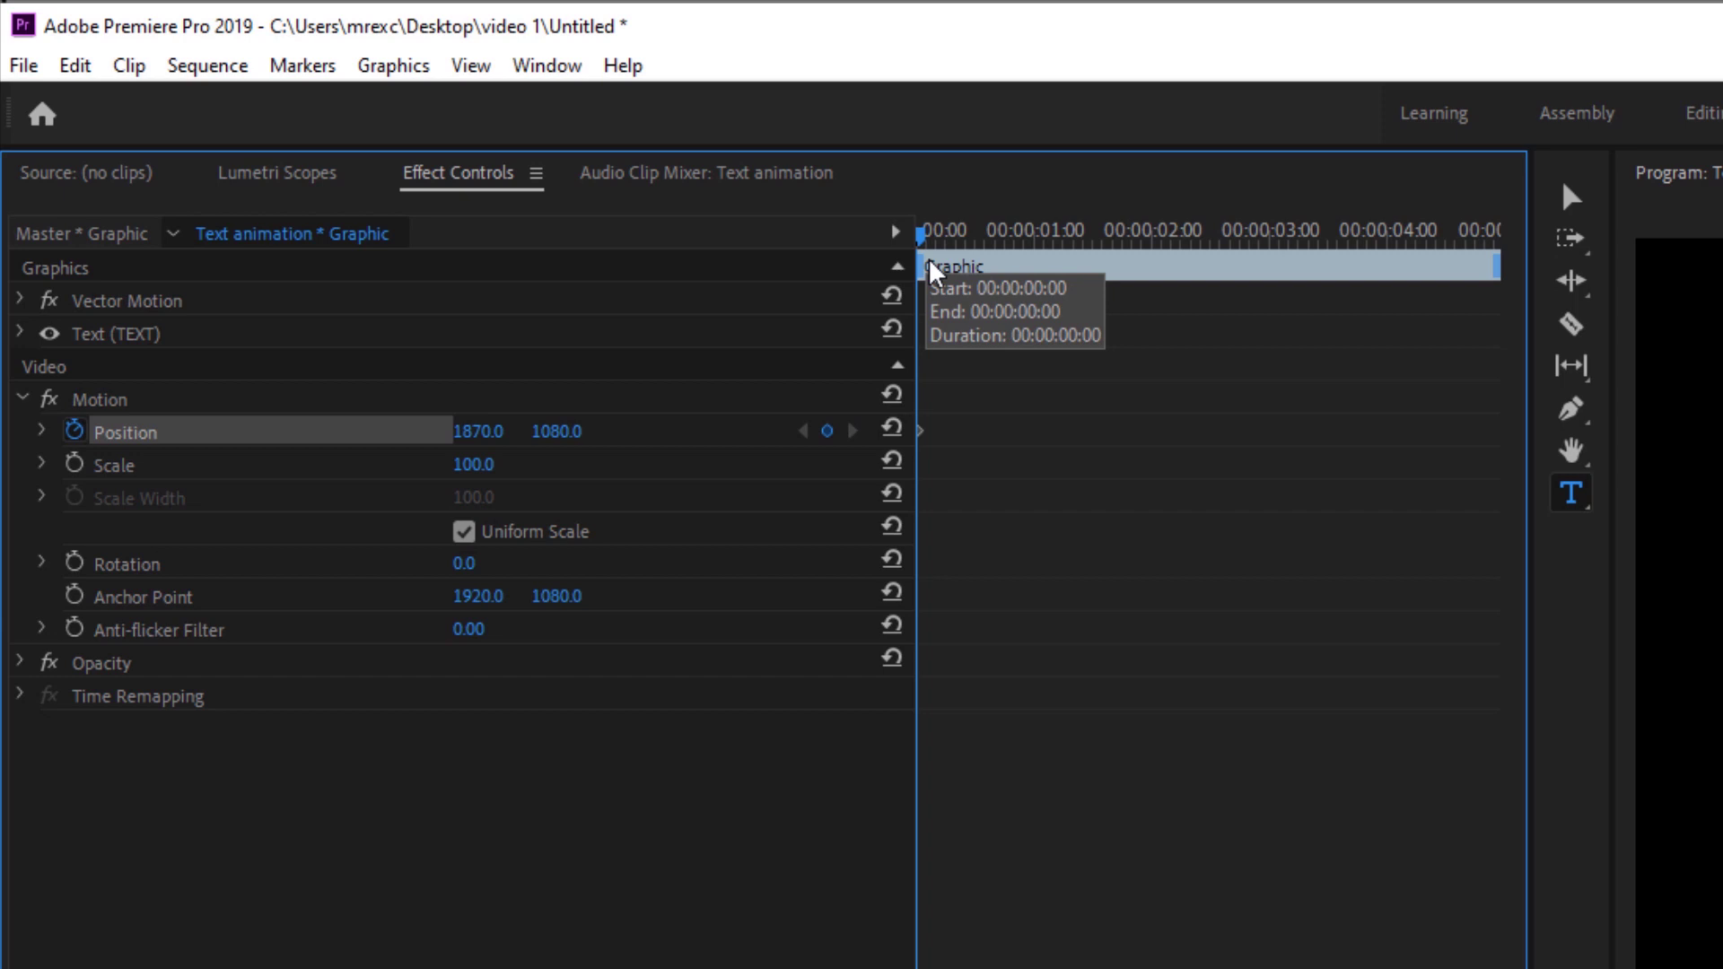
left_click_drag(920, 431, 967, 480)
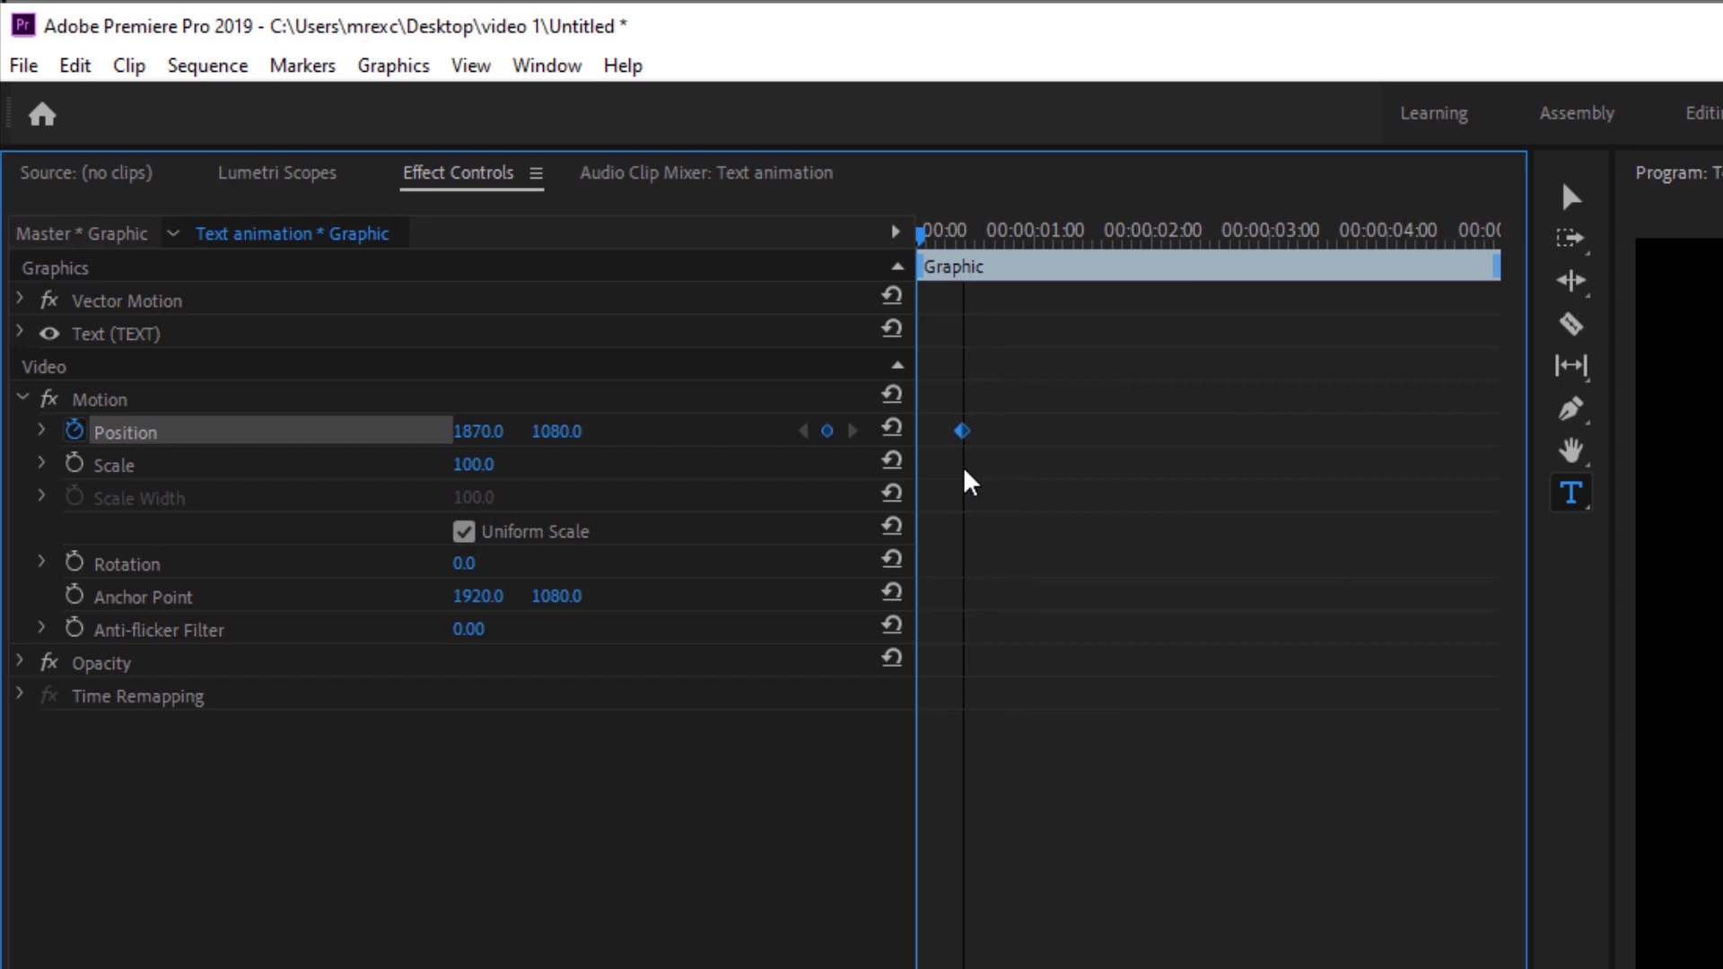
left_click(956, 234)
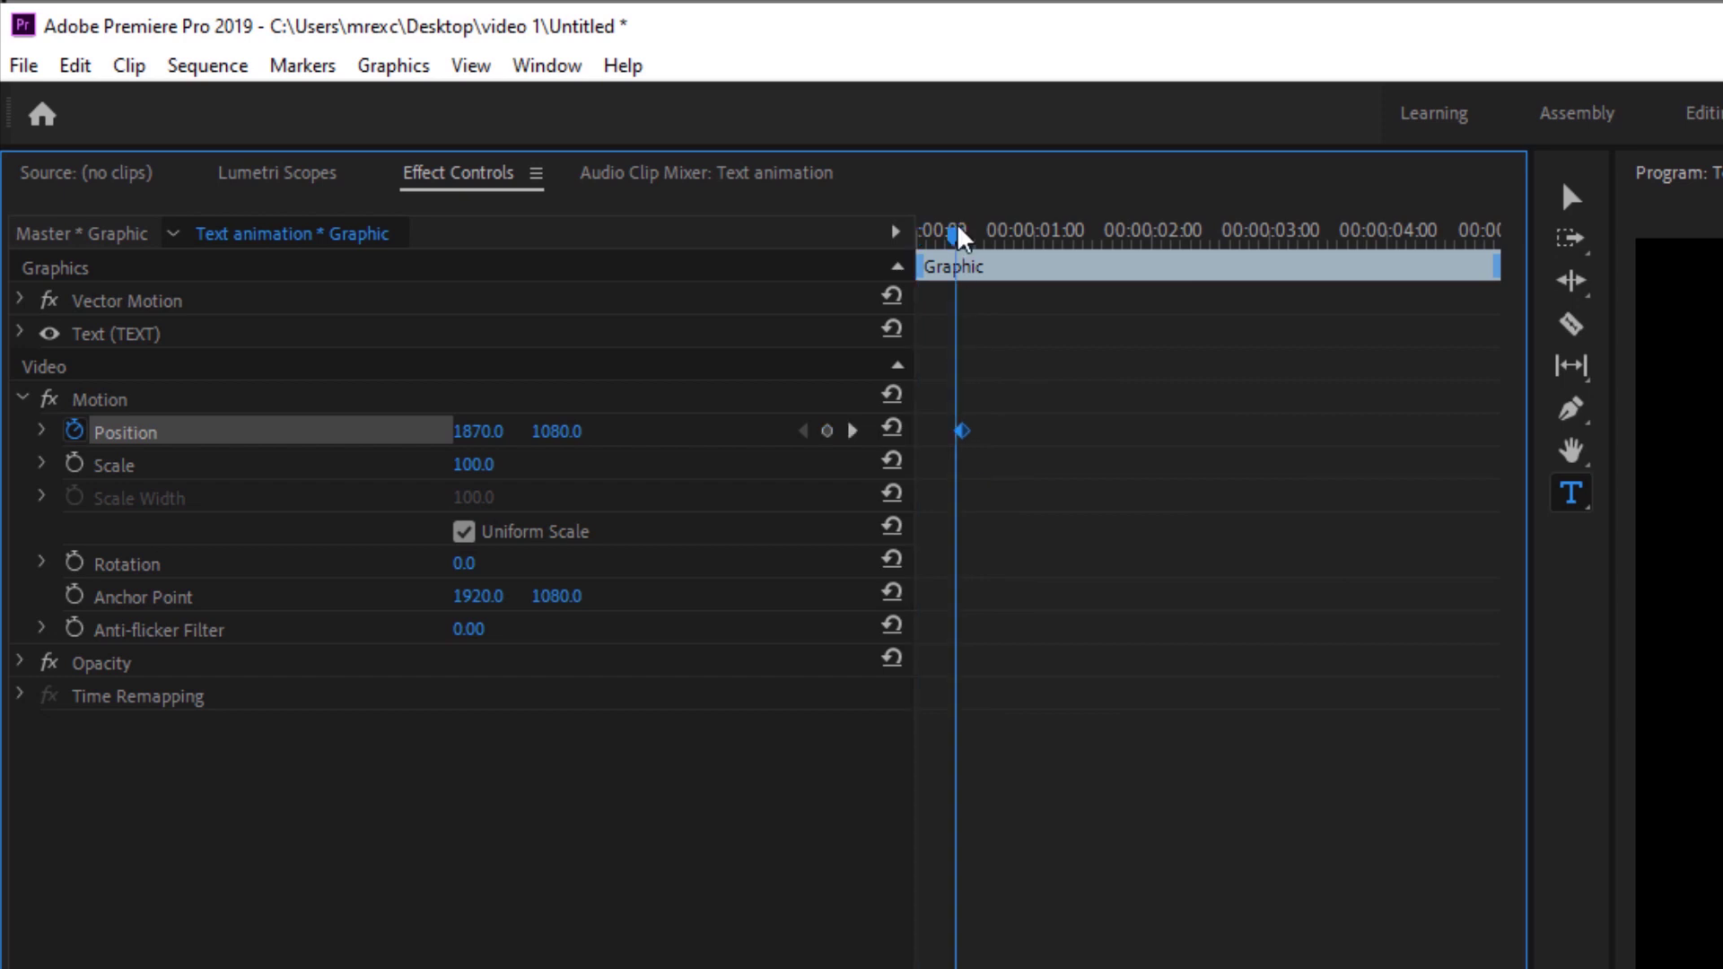
left_click_drag(958, 235, 1337, 284)
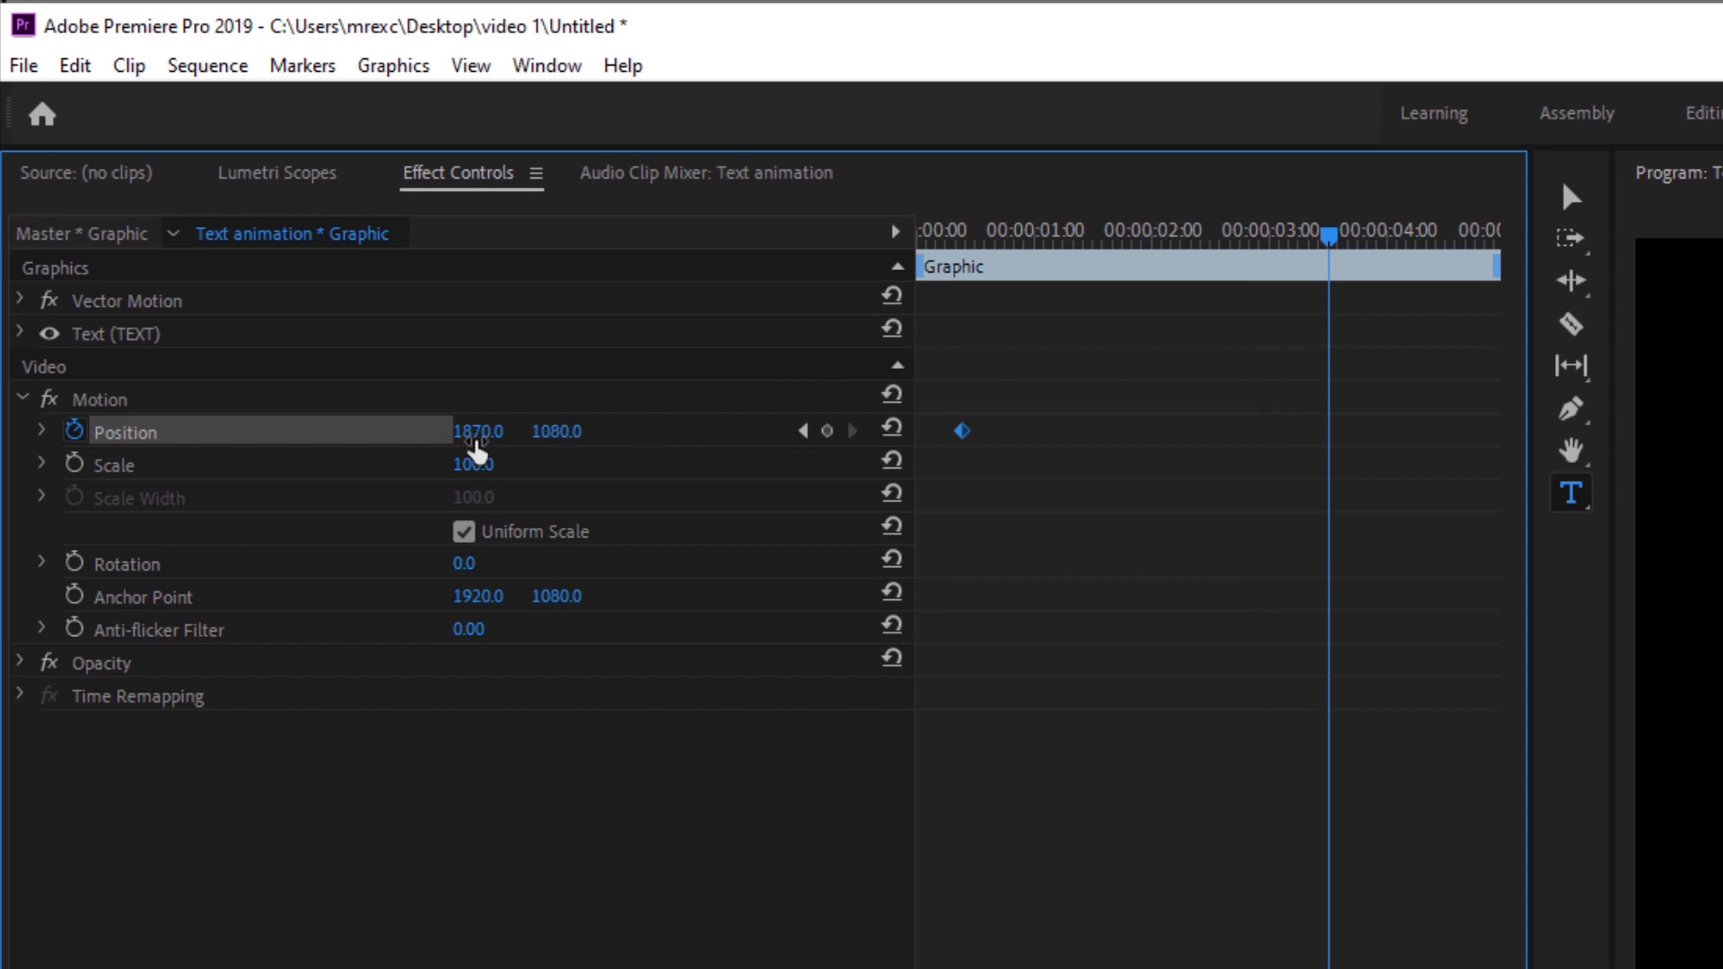
left_click_drag(476, 449, 619, 449)
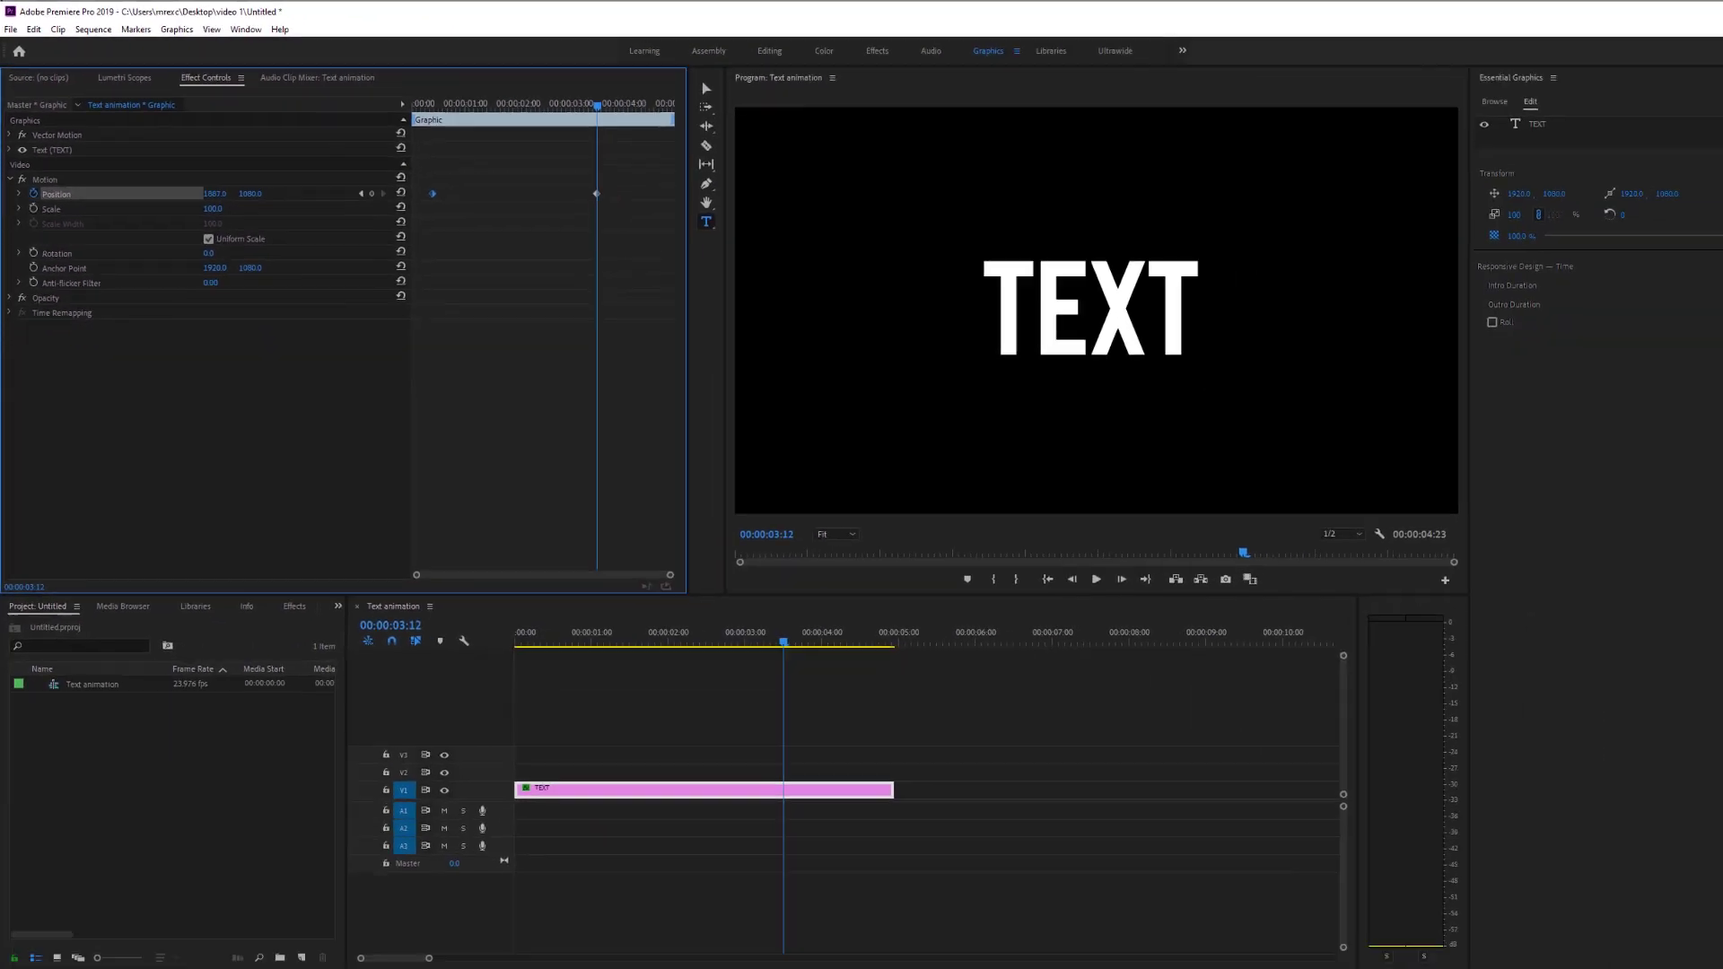
left_click_drag(205, 185, 487, 185)
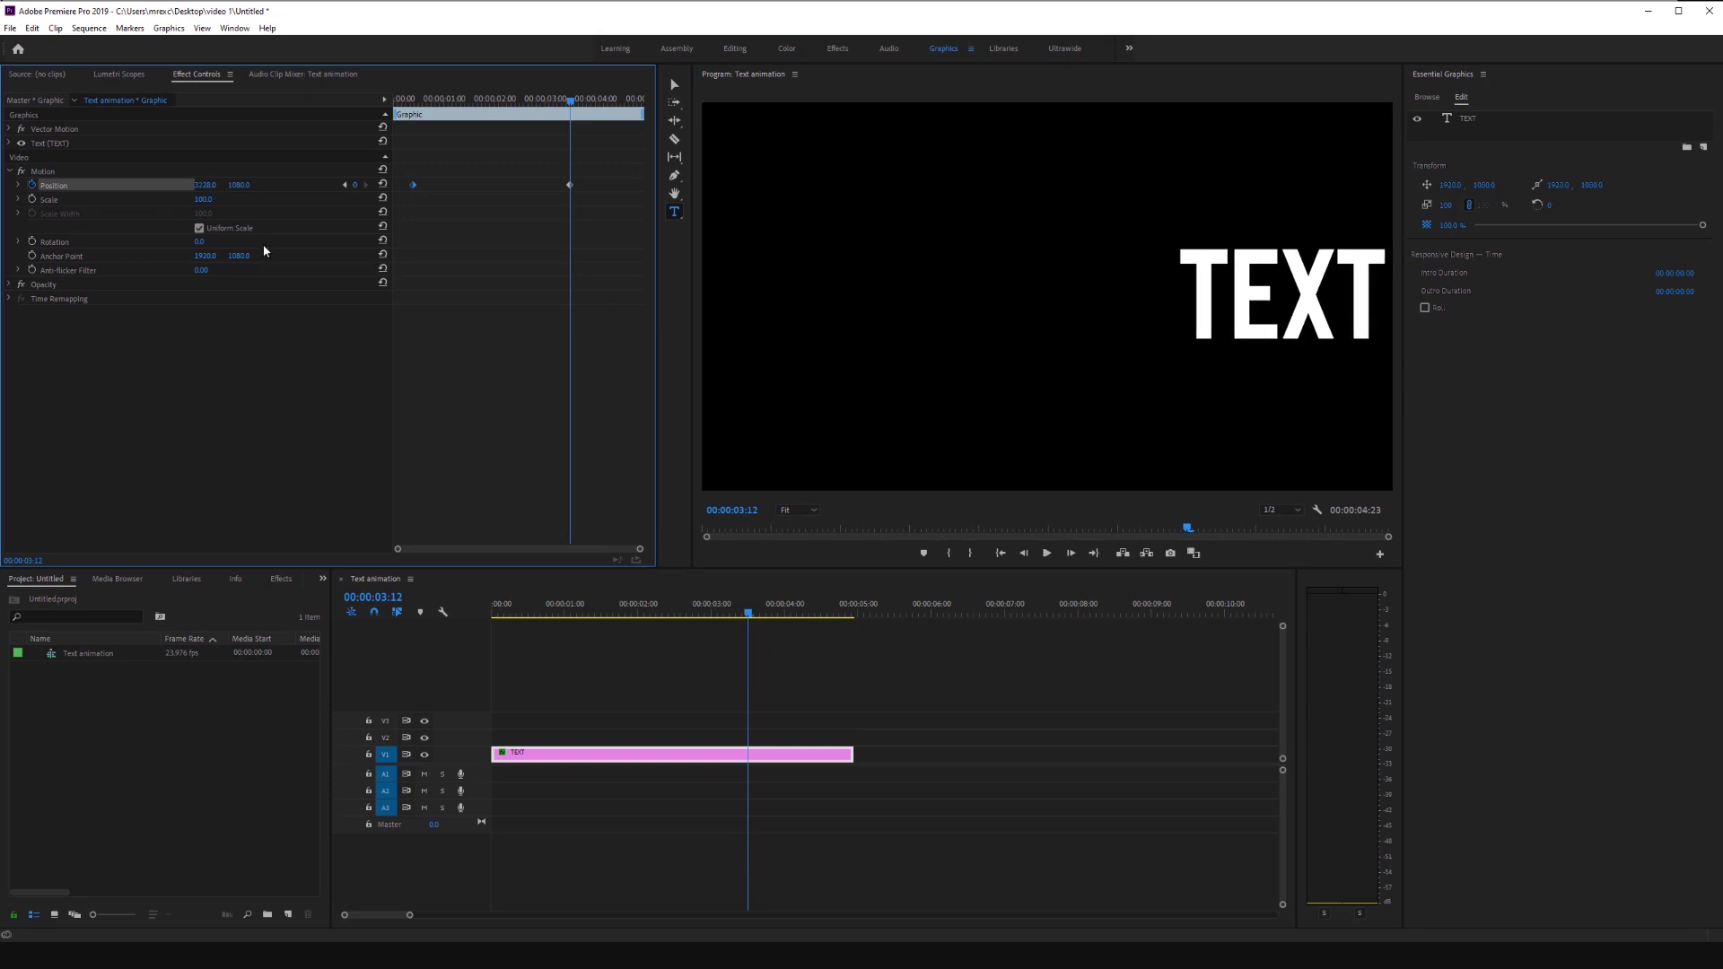
left_click(569, 184)
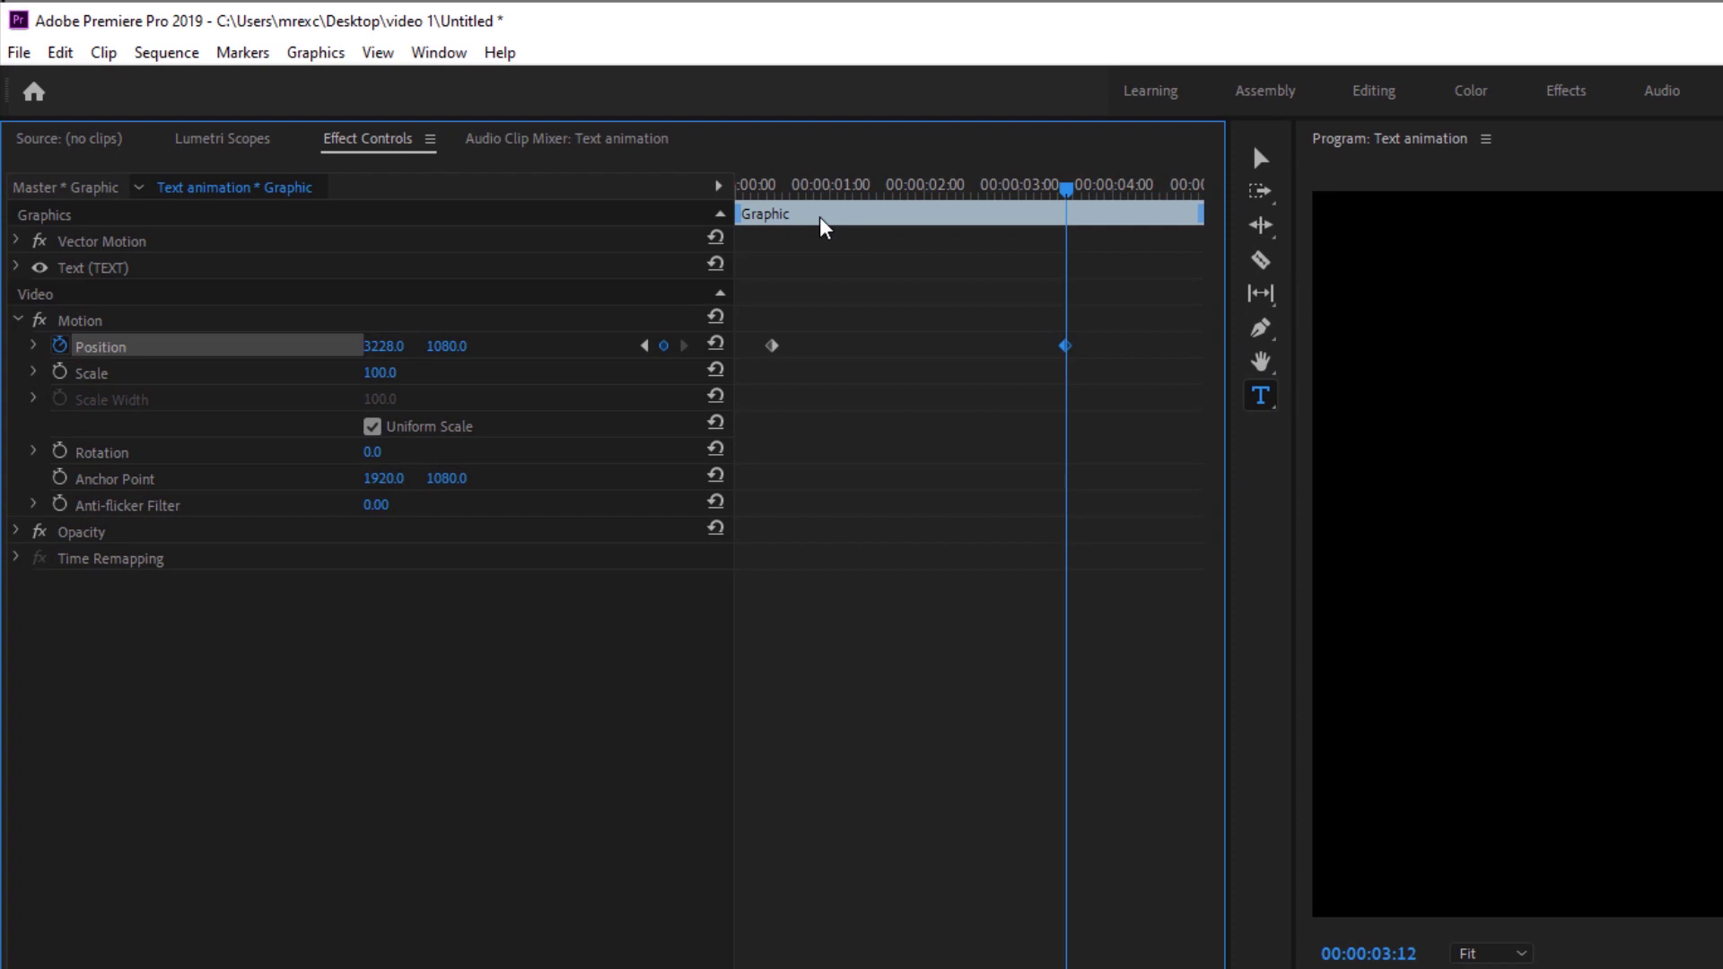
Preview the slide animation from near the start.
left_click(753, 185)
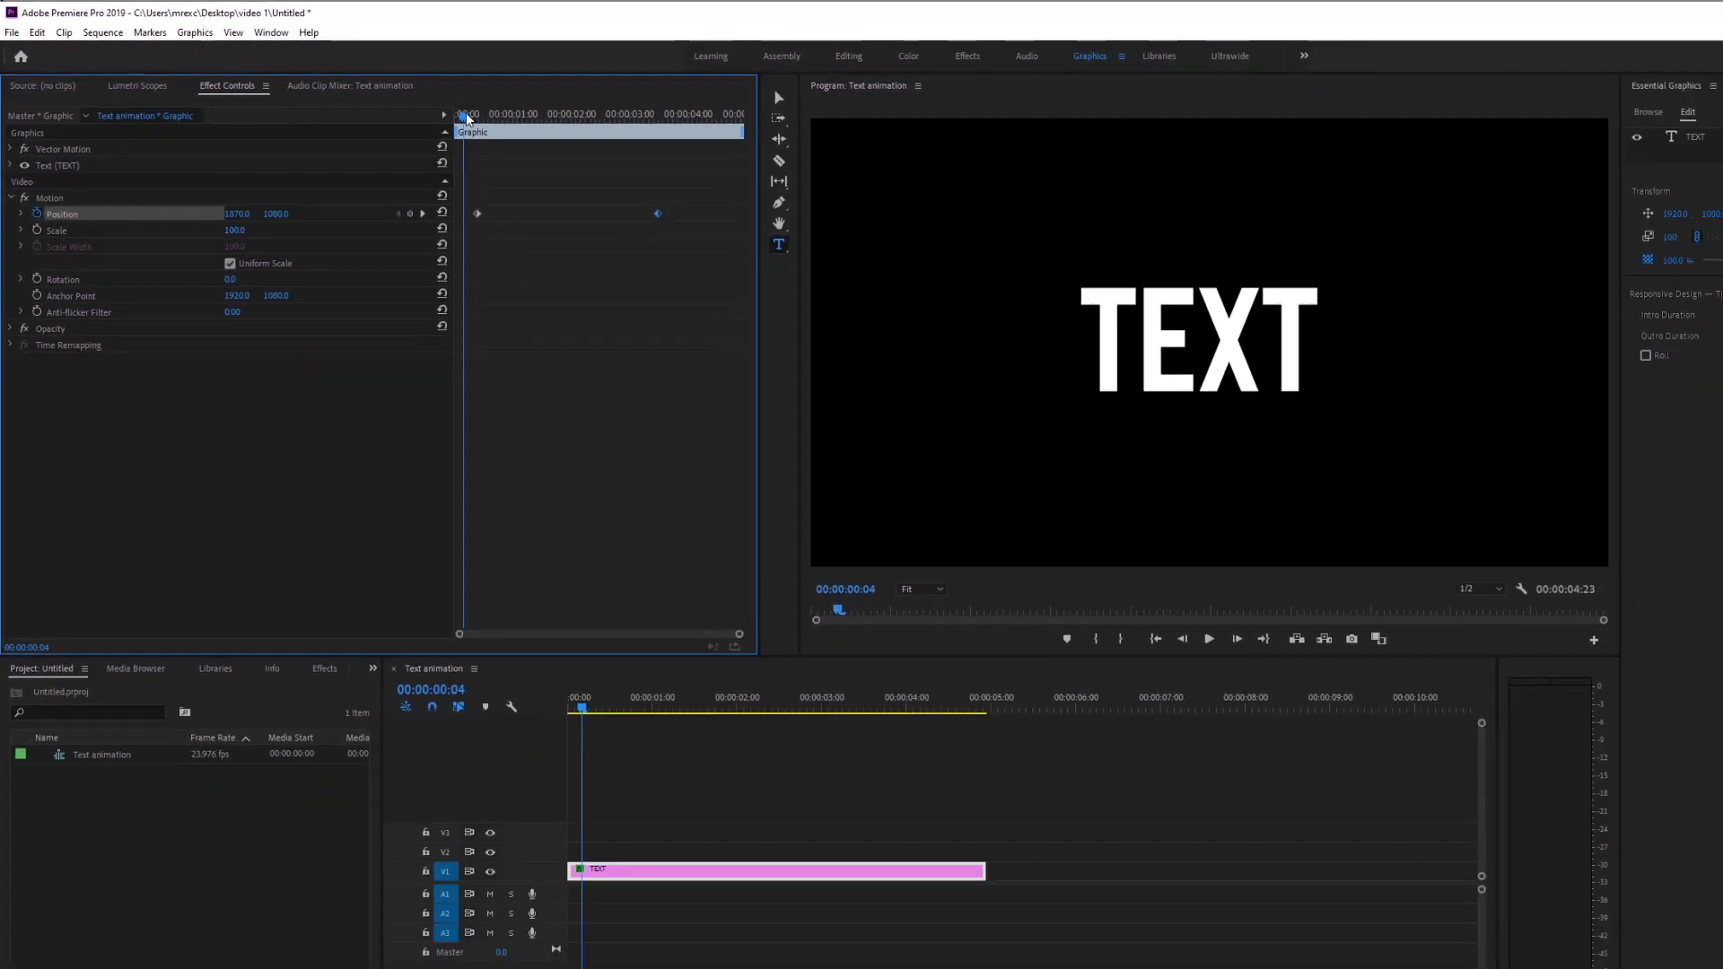
key("space")
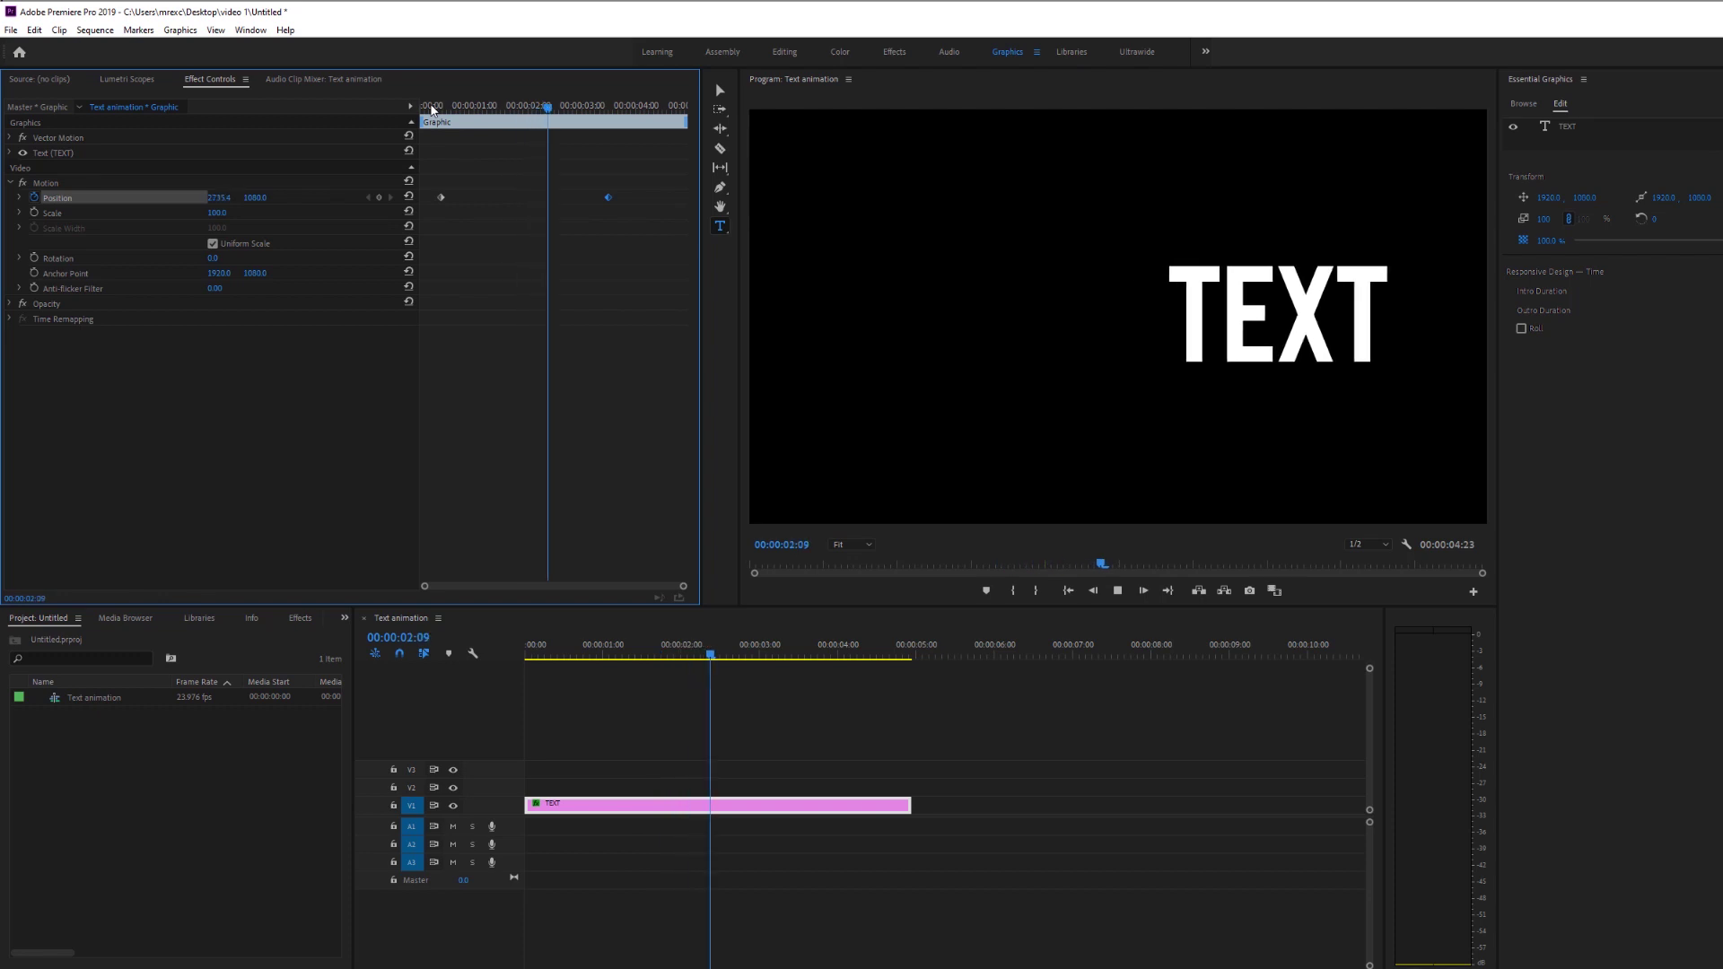
left_click(434, 110)
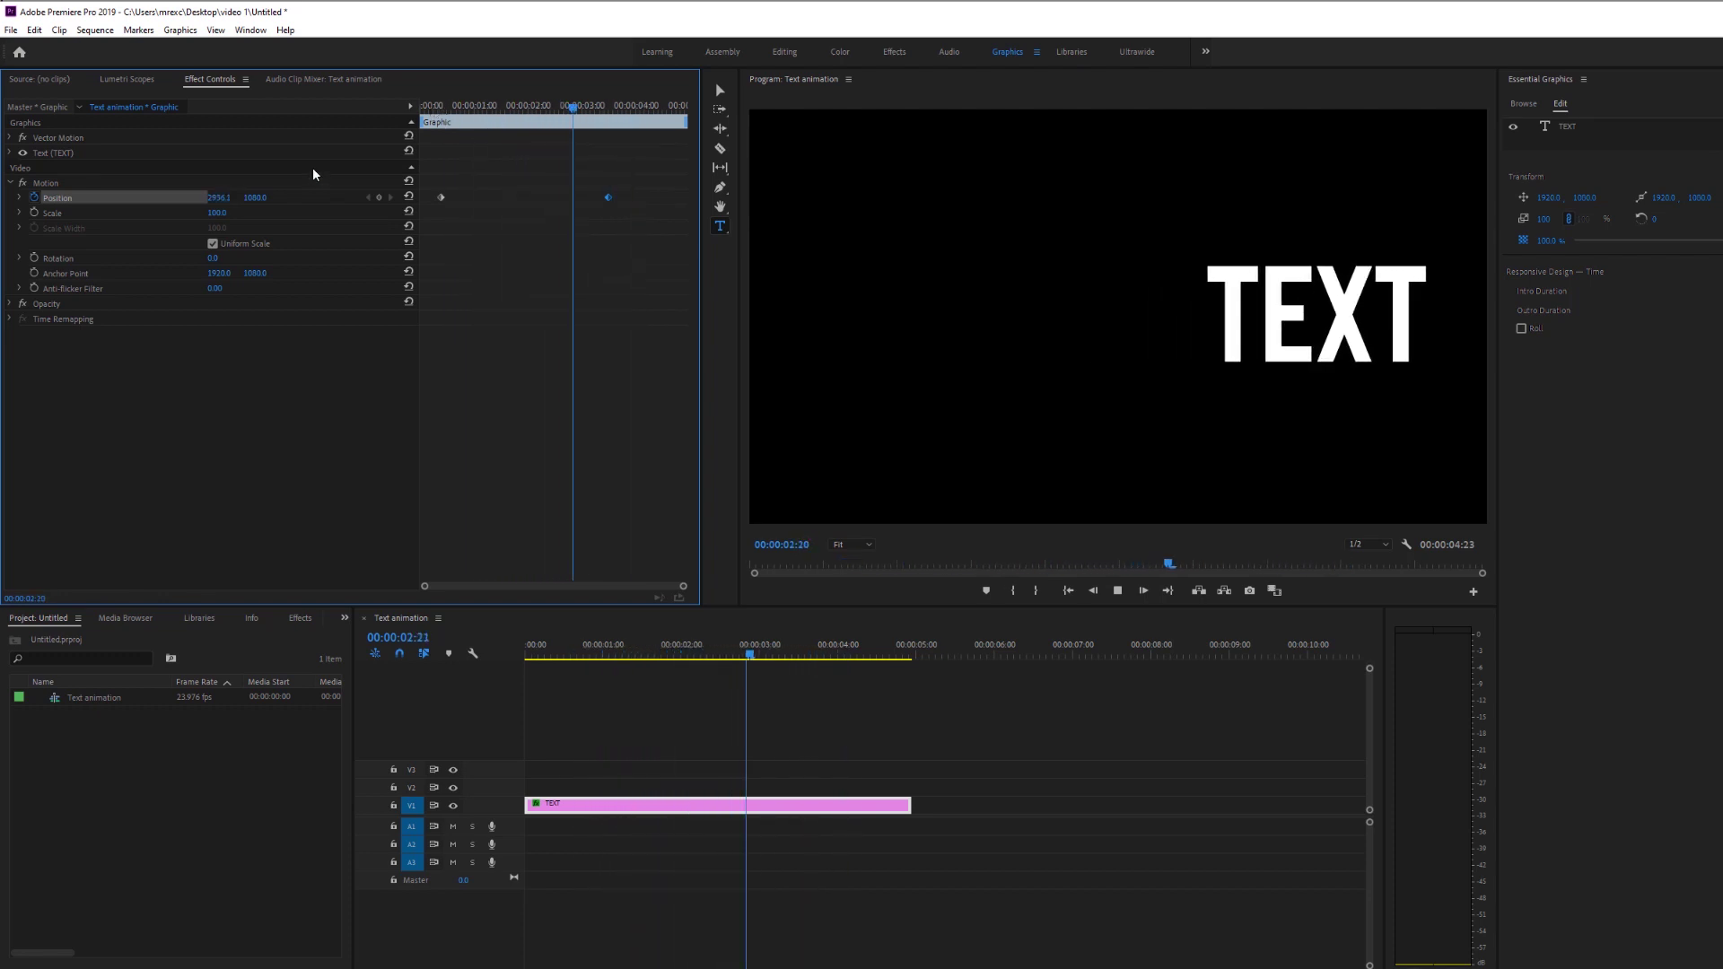
key("space")
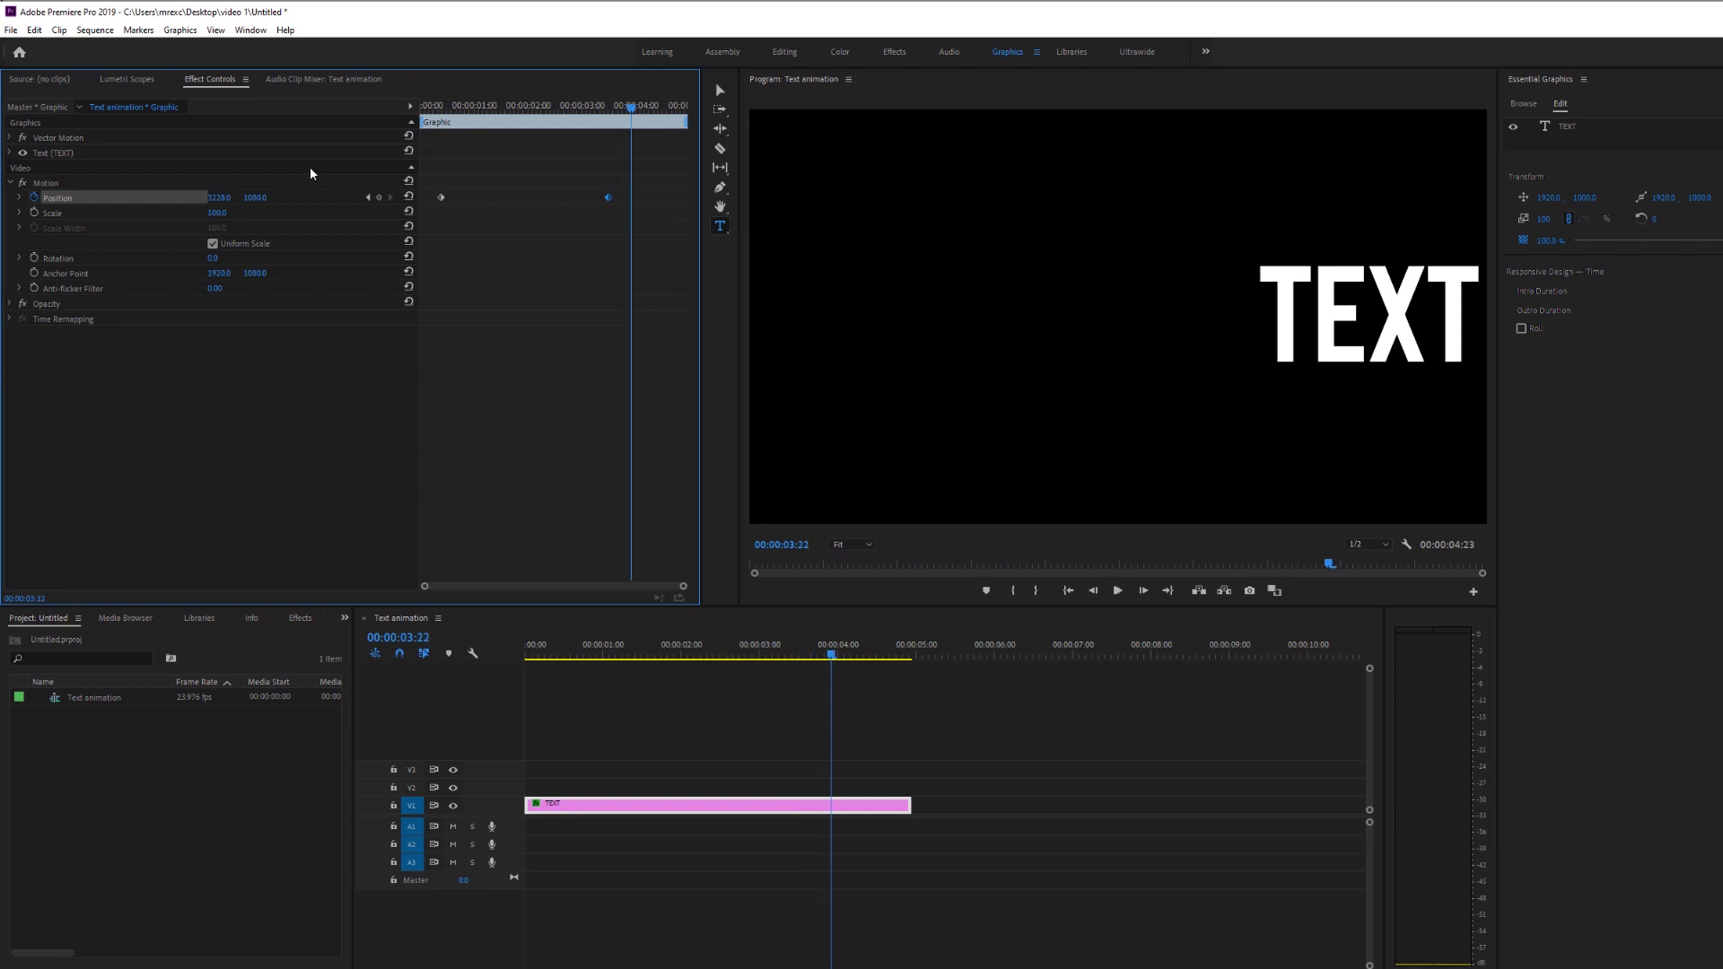
Nudge the first Position keyframe later and move the ending keyframe earlier to about 00:00:02:00.
left_click(441, 198)
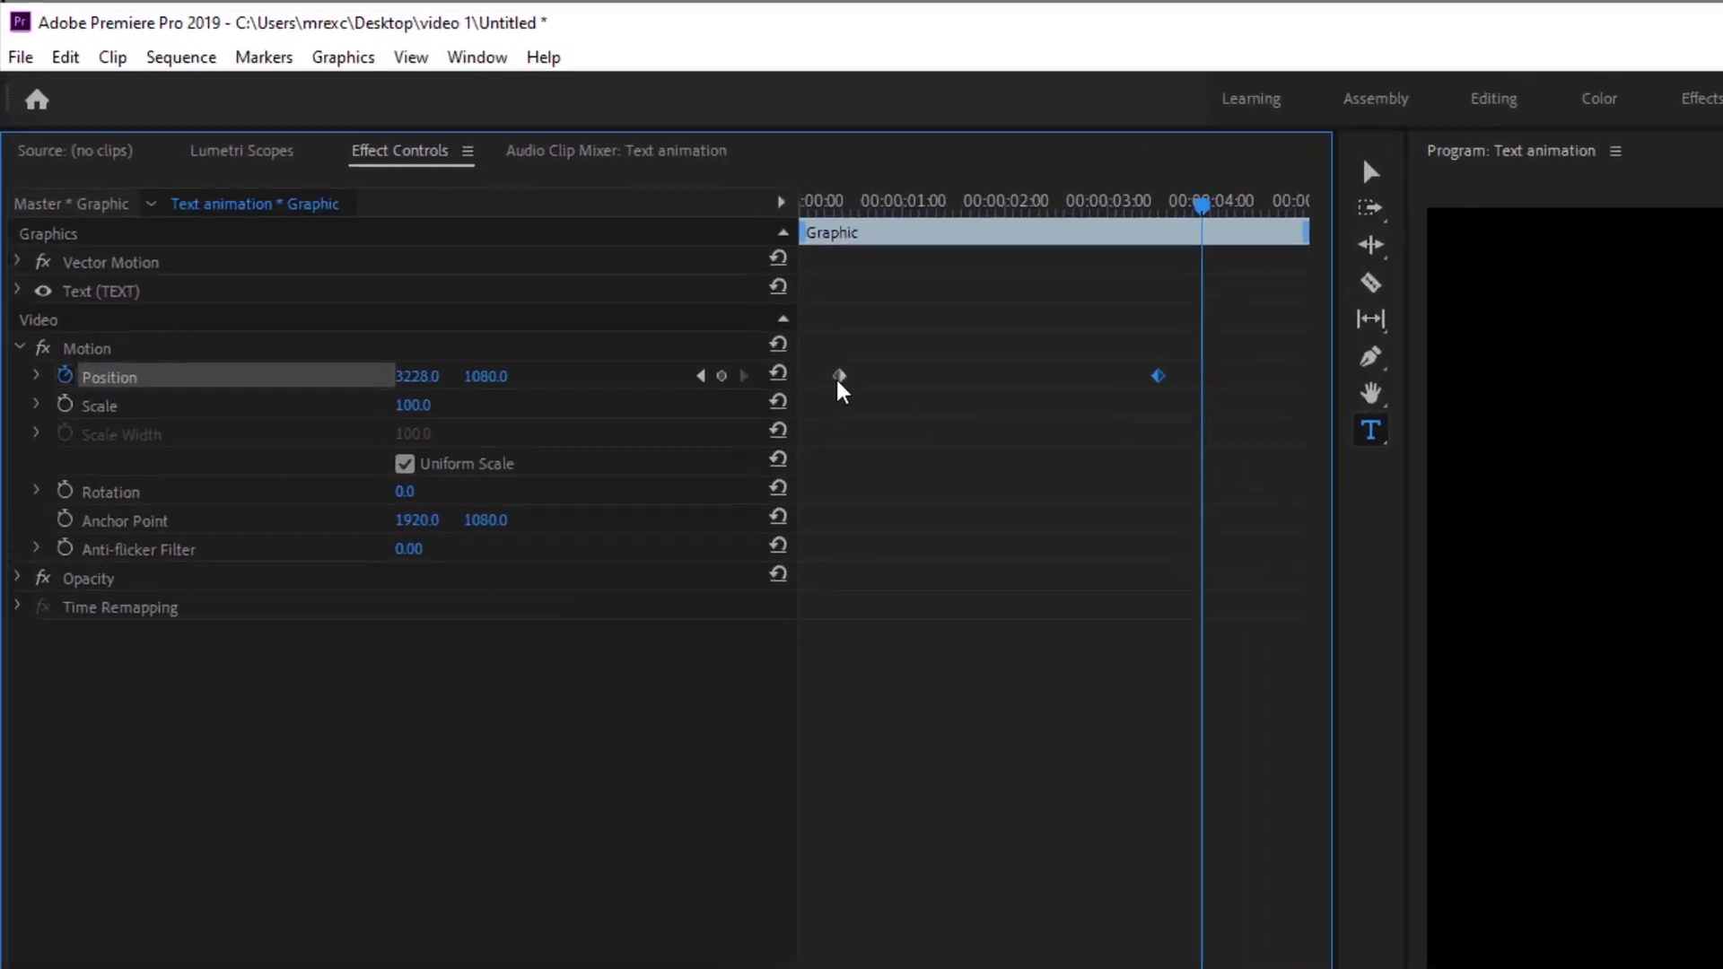
left_click_drag(940, 435, 954, 441)
left_click(1318, 429)
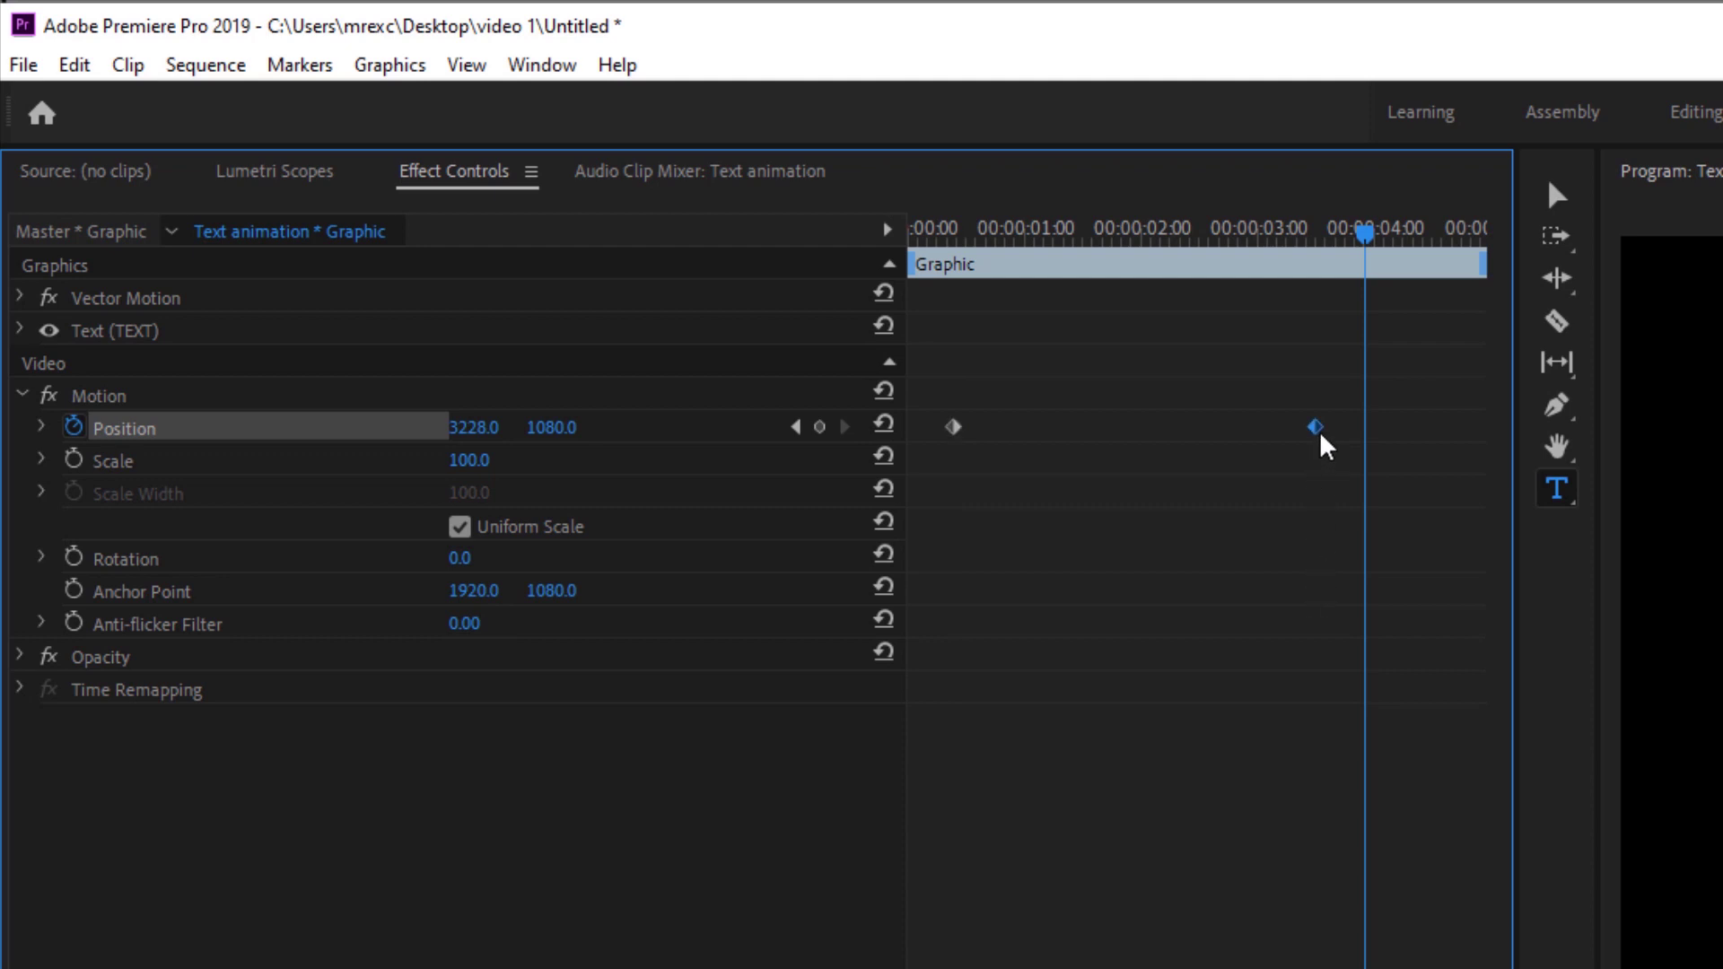
left_click_drag(1317, 431, 1126, 428)
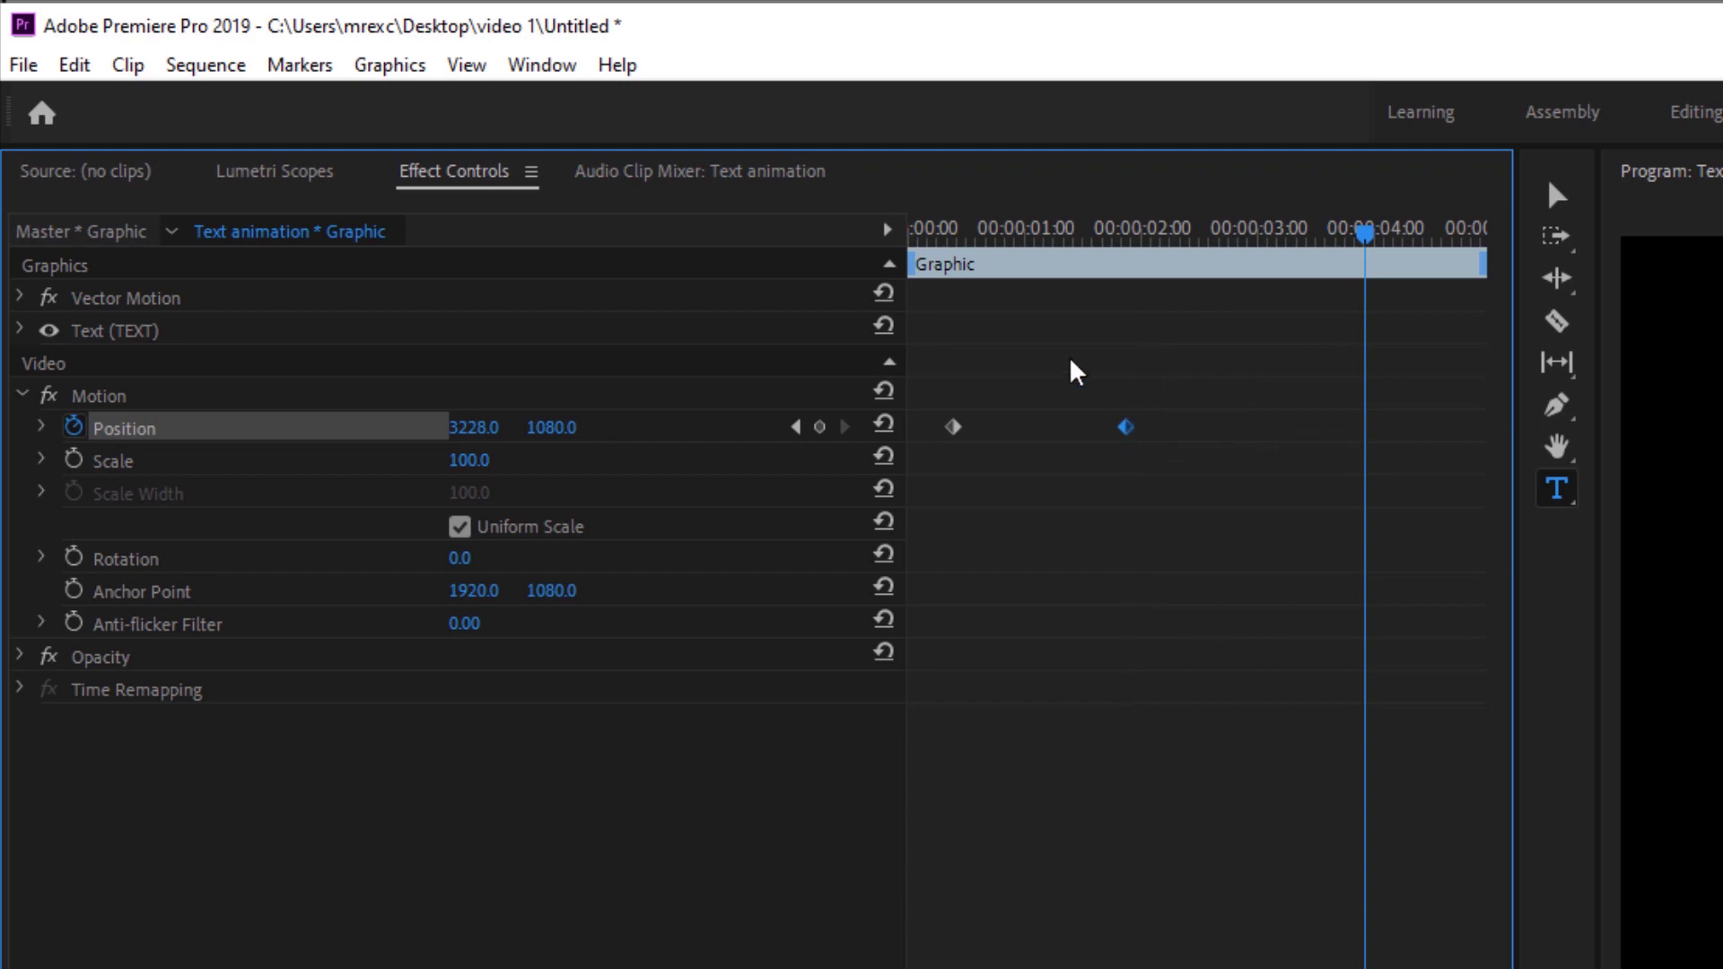
Preview the current slide animation from the beginning.
left_click(944, 230)
key("space")
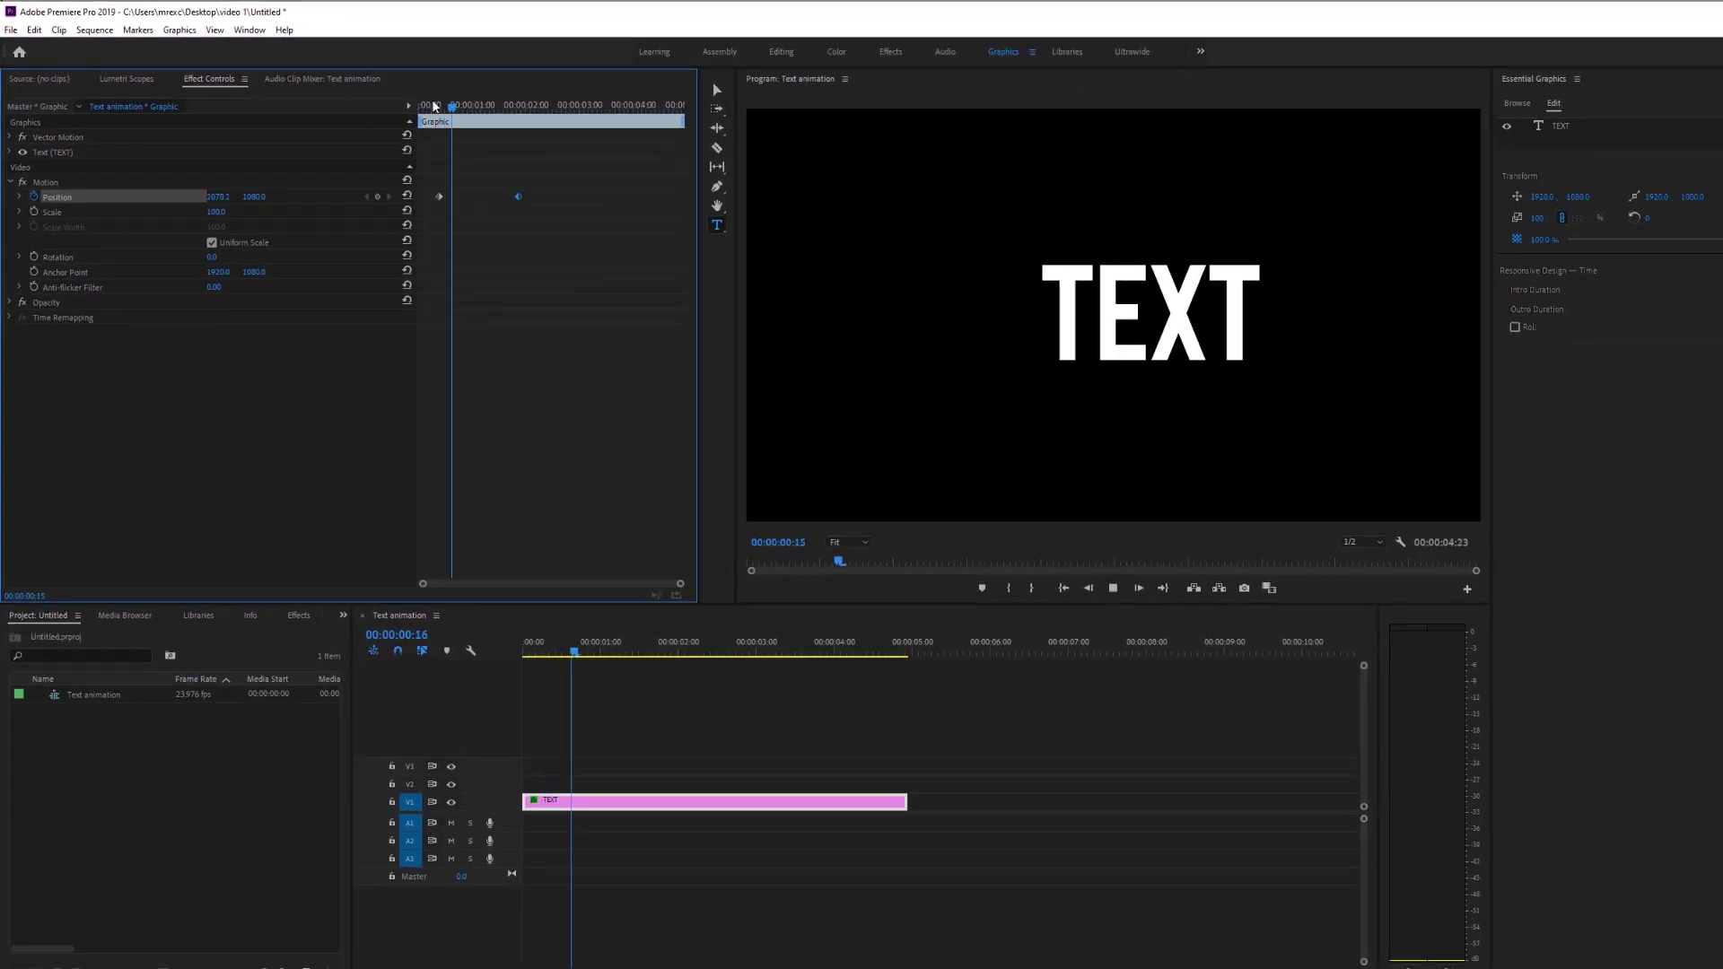
key("space")
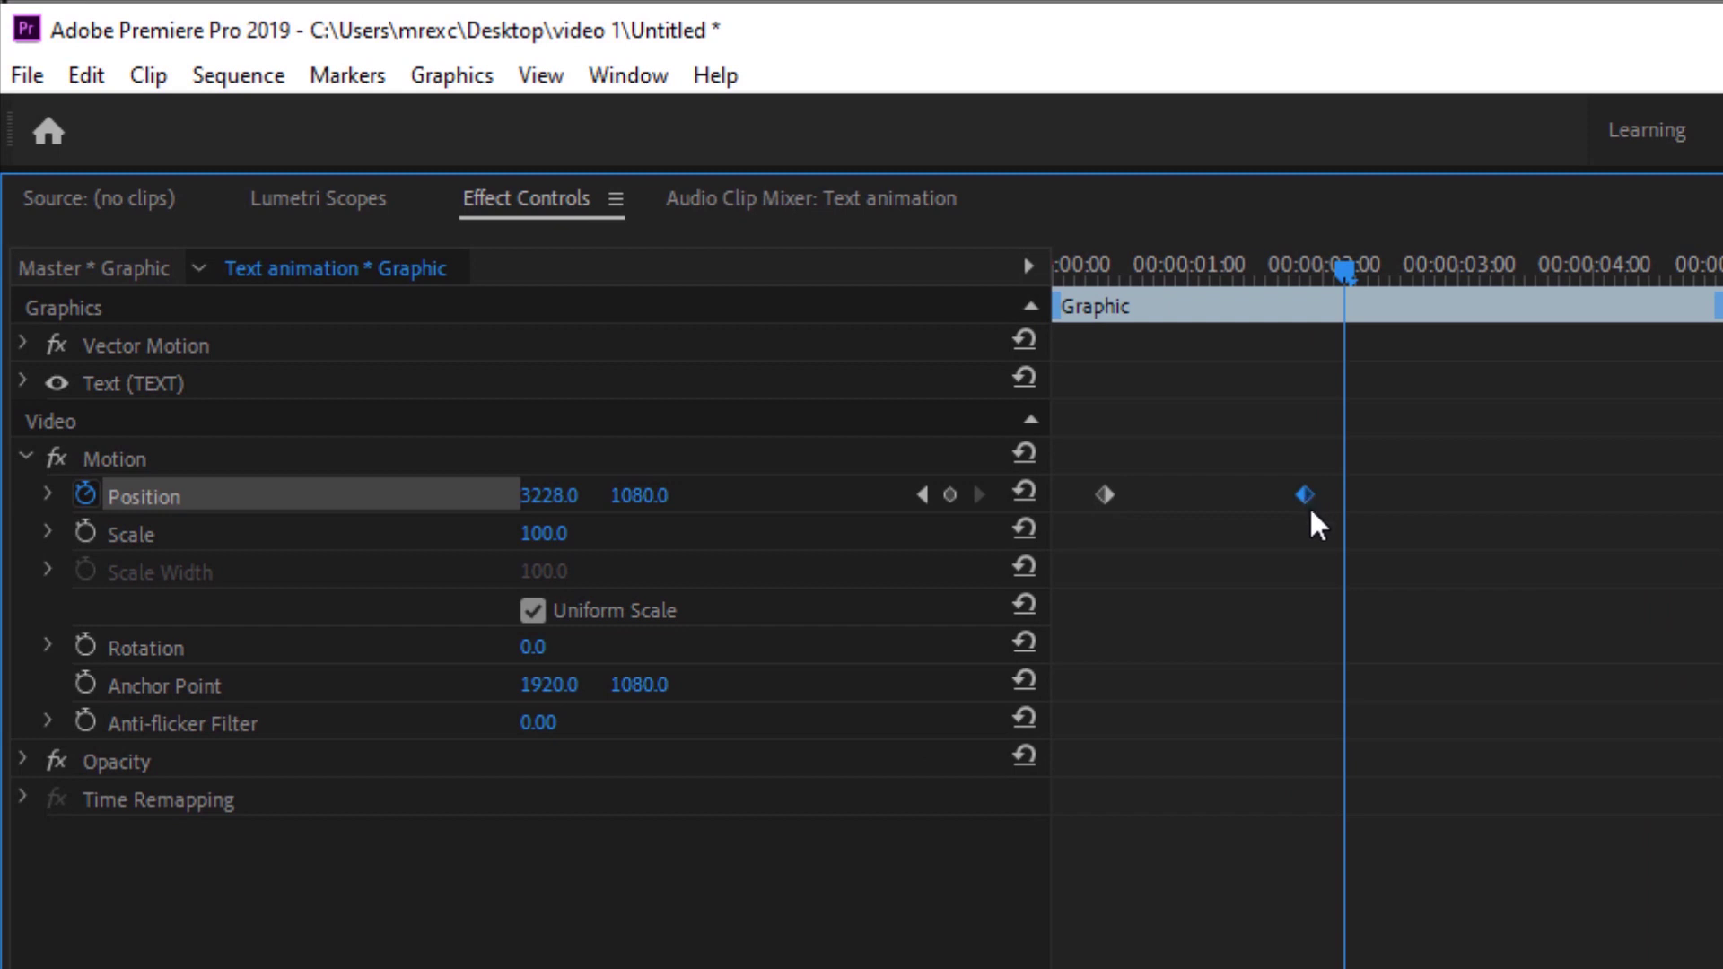
Replace the ending Position keyframe with one at 00:00:02:19 holding X 3033.
key("Delete")
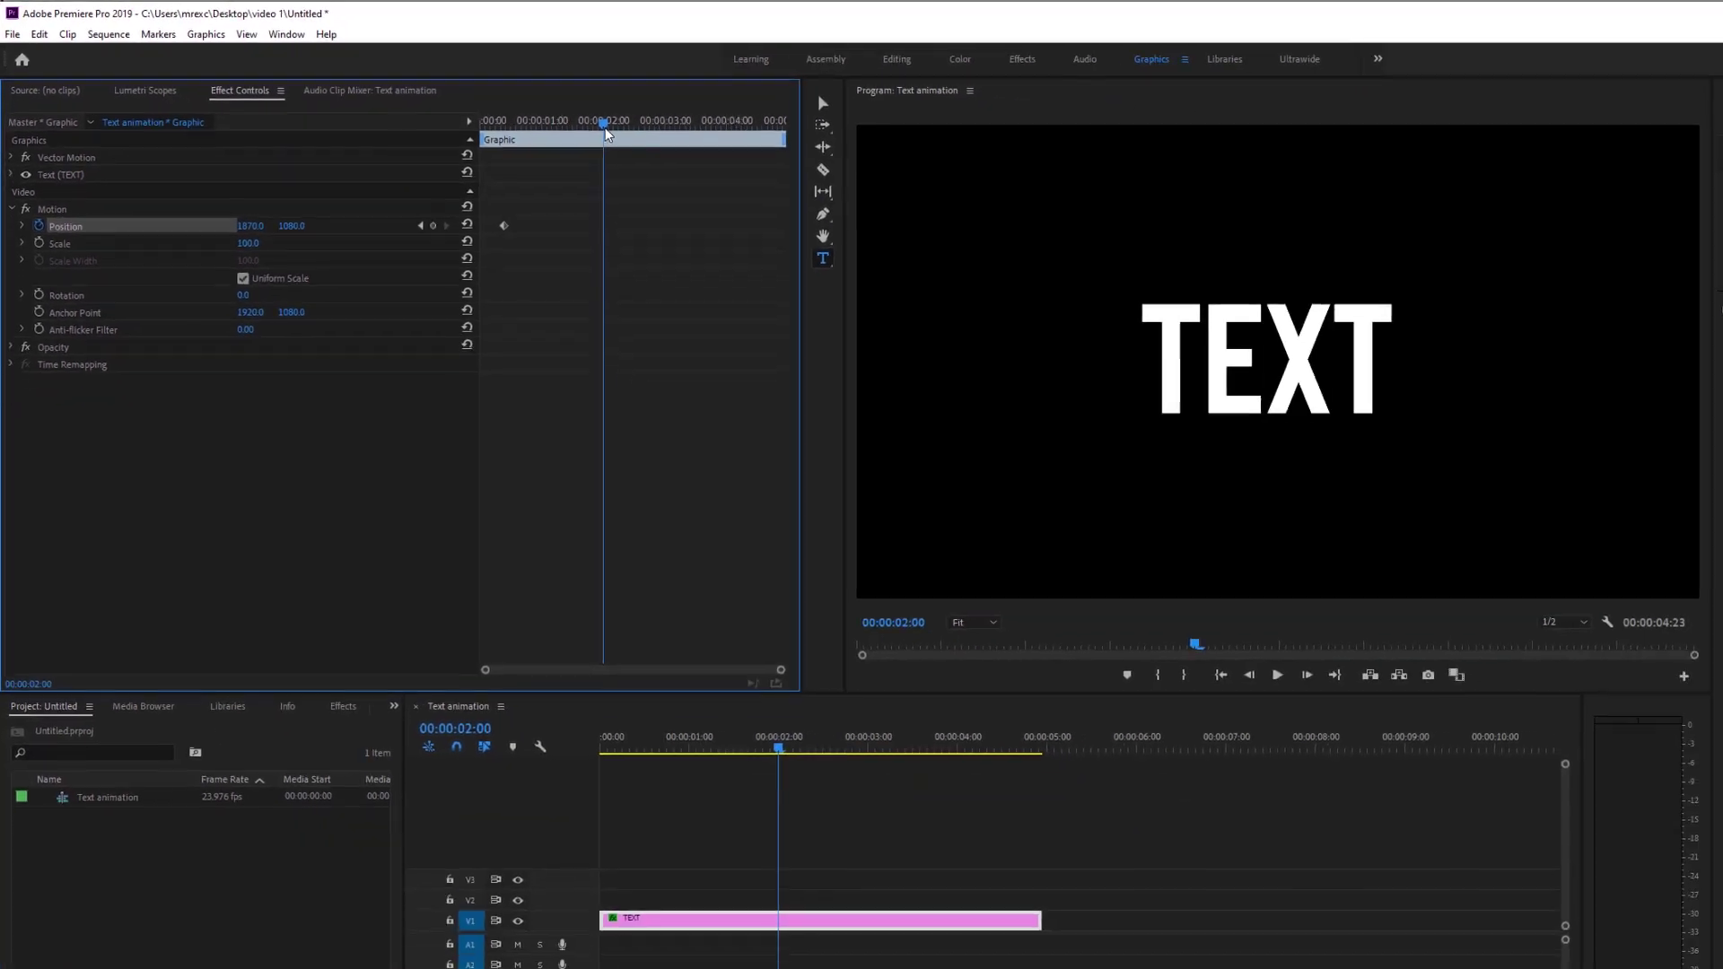
left_click_drag(1324, 268, 1297, 318)
left_click_drag(592, 150, 650, 149)
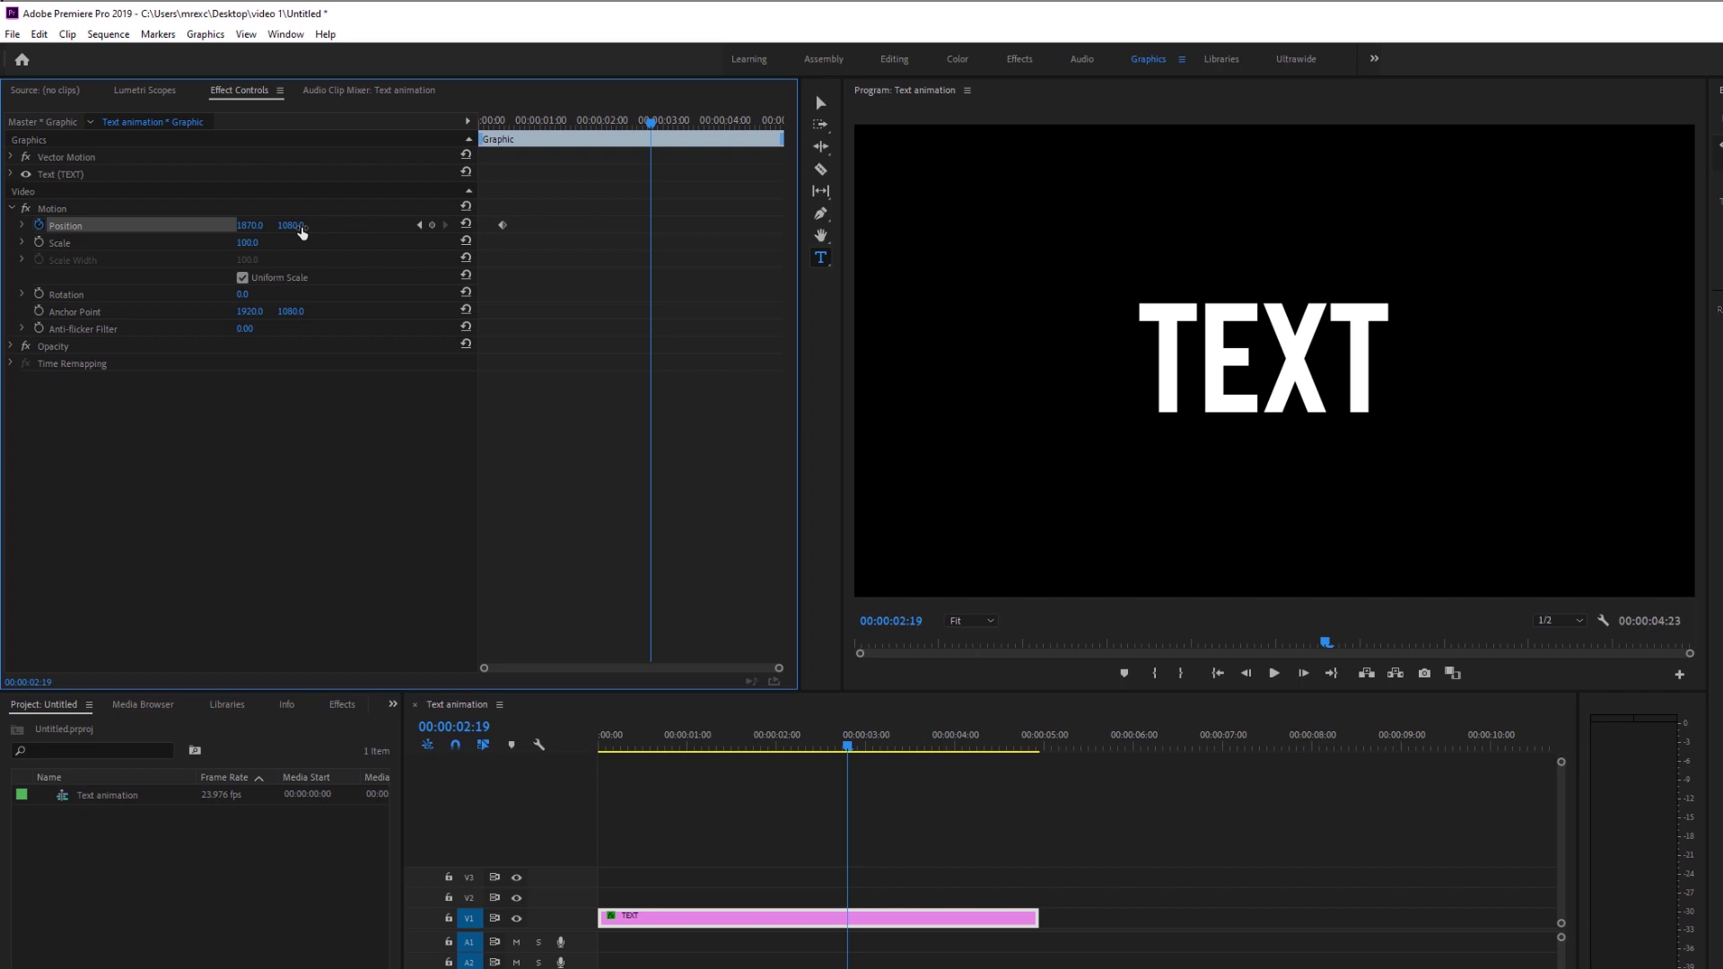
left_click_drag(314, 234, 498, 233)
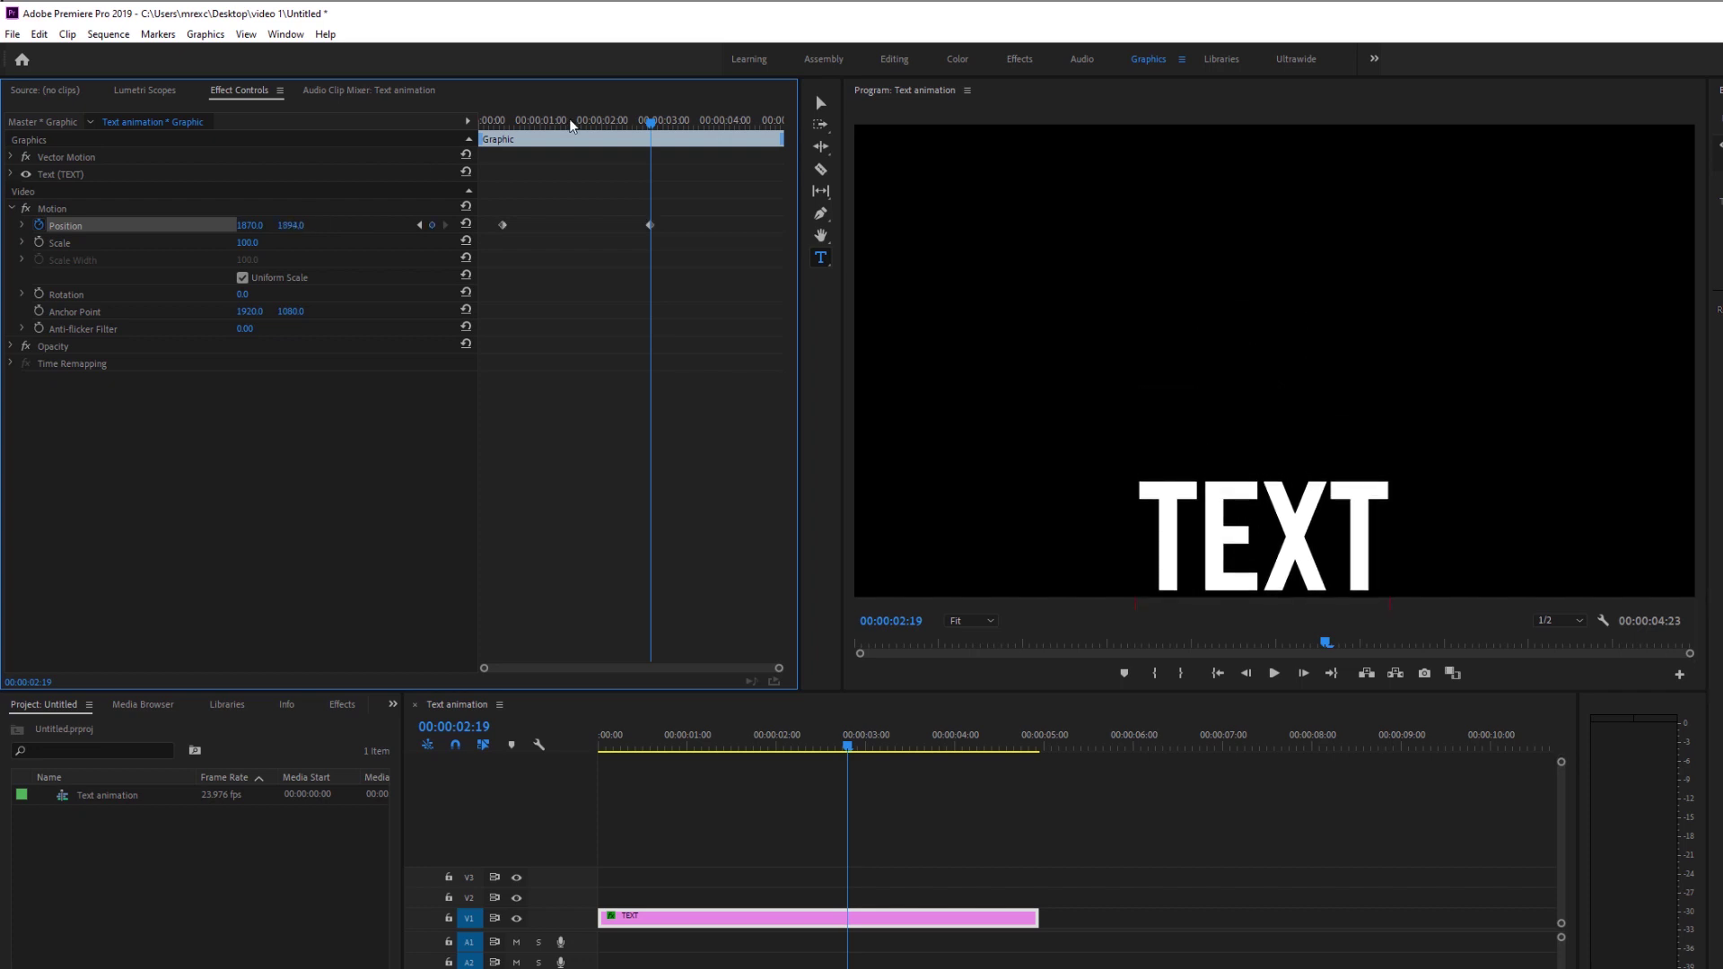
Play the revised slide back twice from near the start.
left_click(494, 122)
key("space")
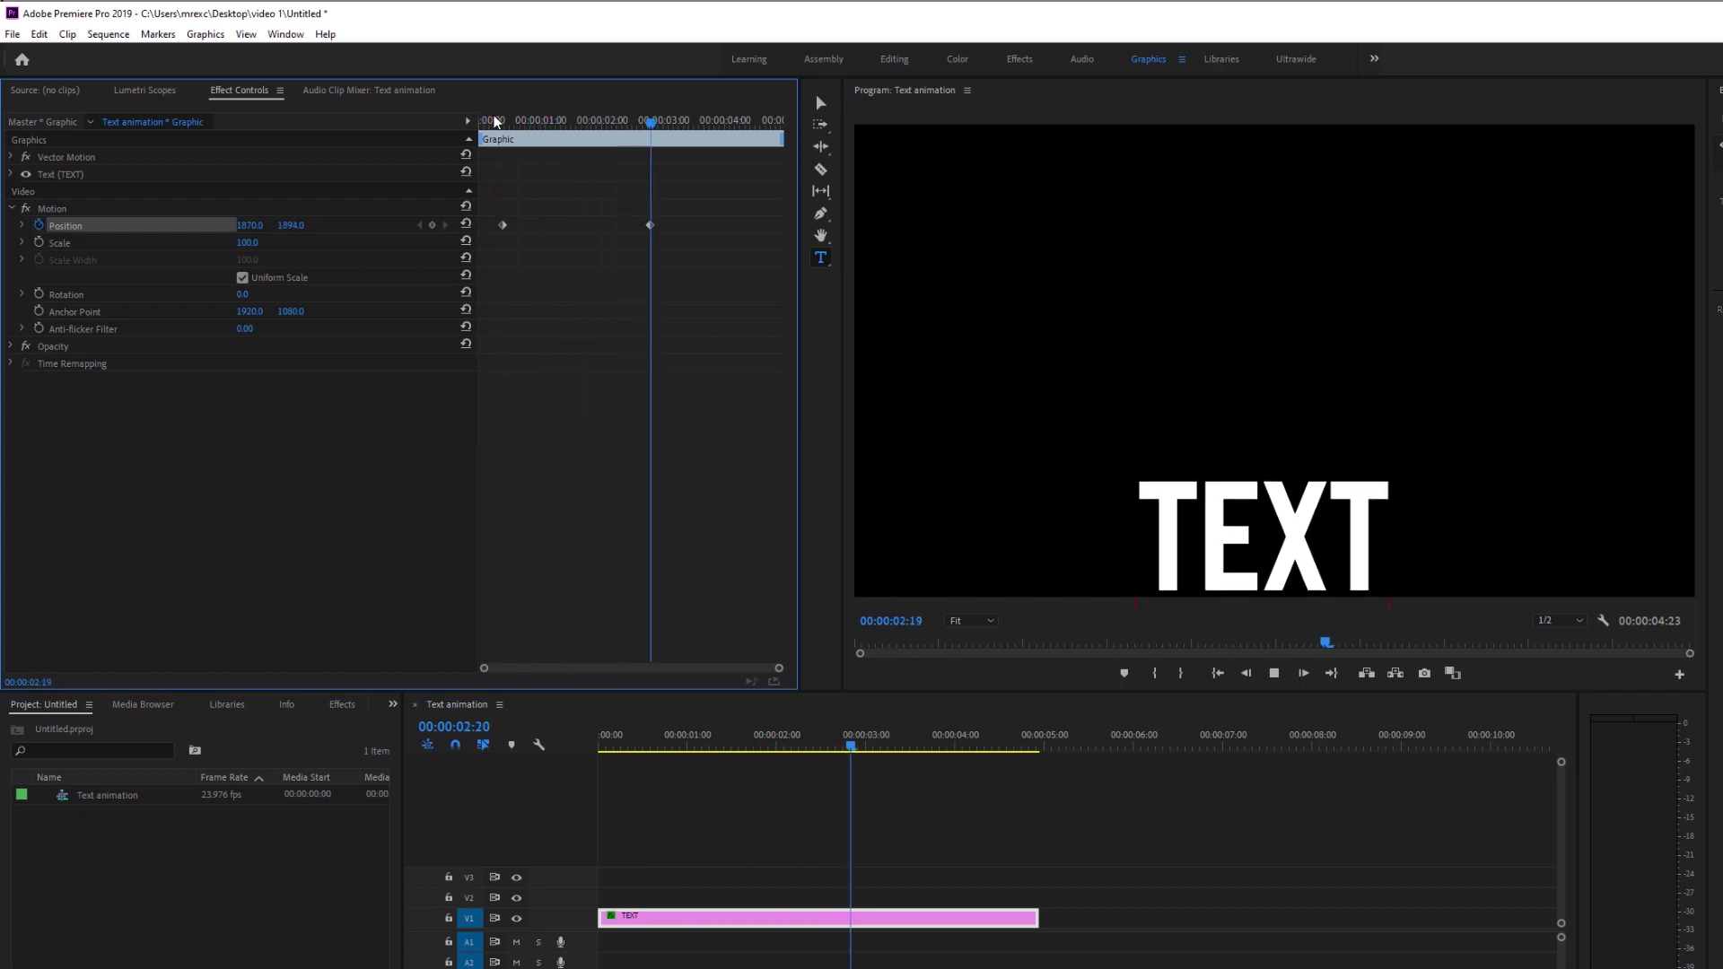
key("space")
left_click(494, 122)
key("space")
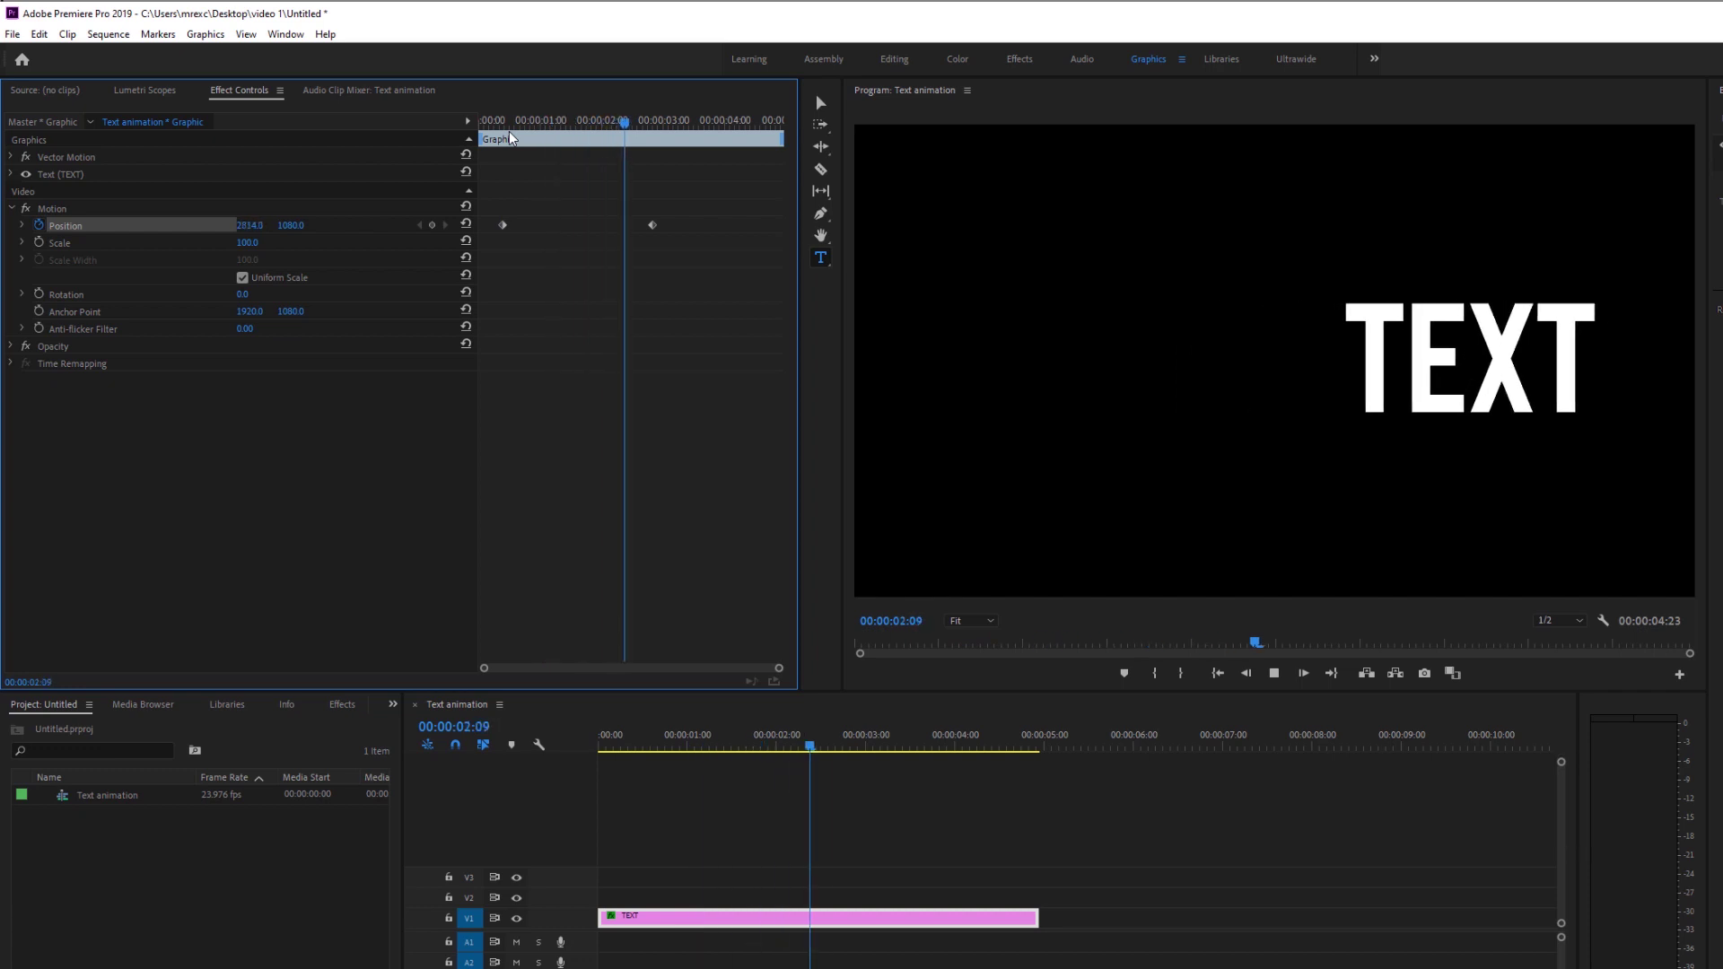
key("space")
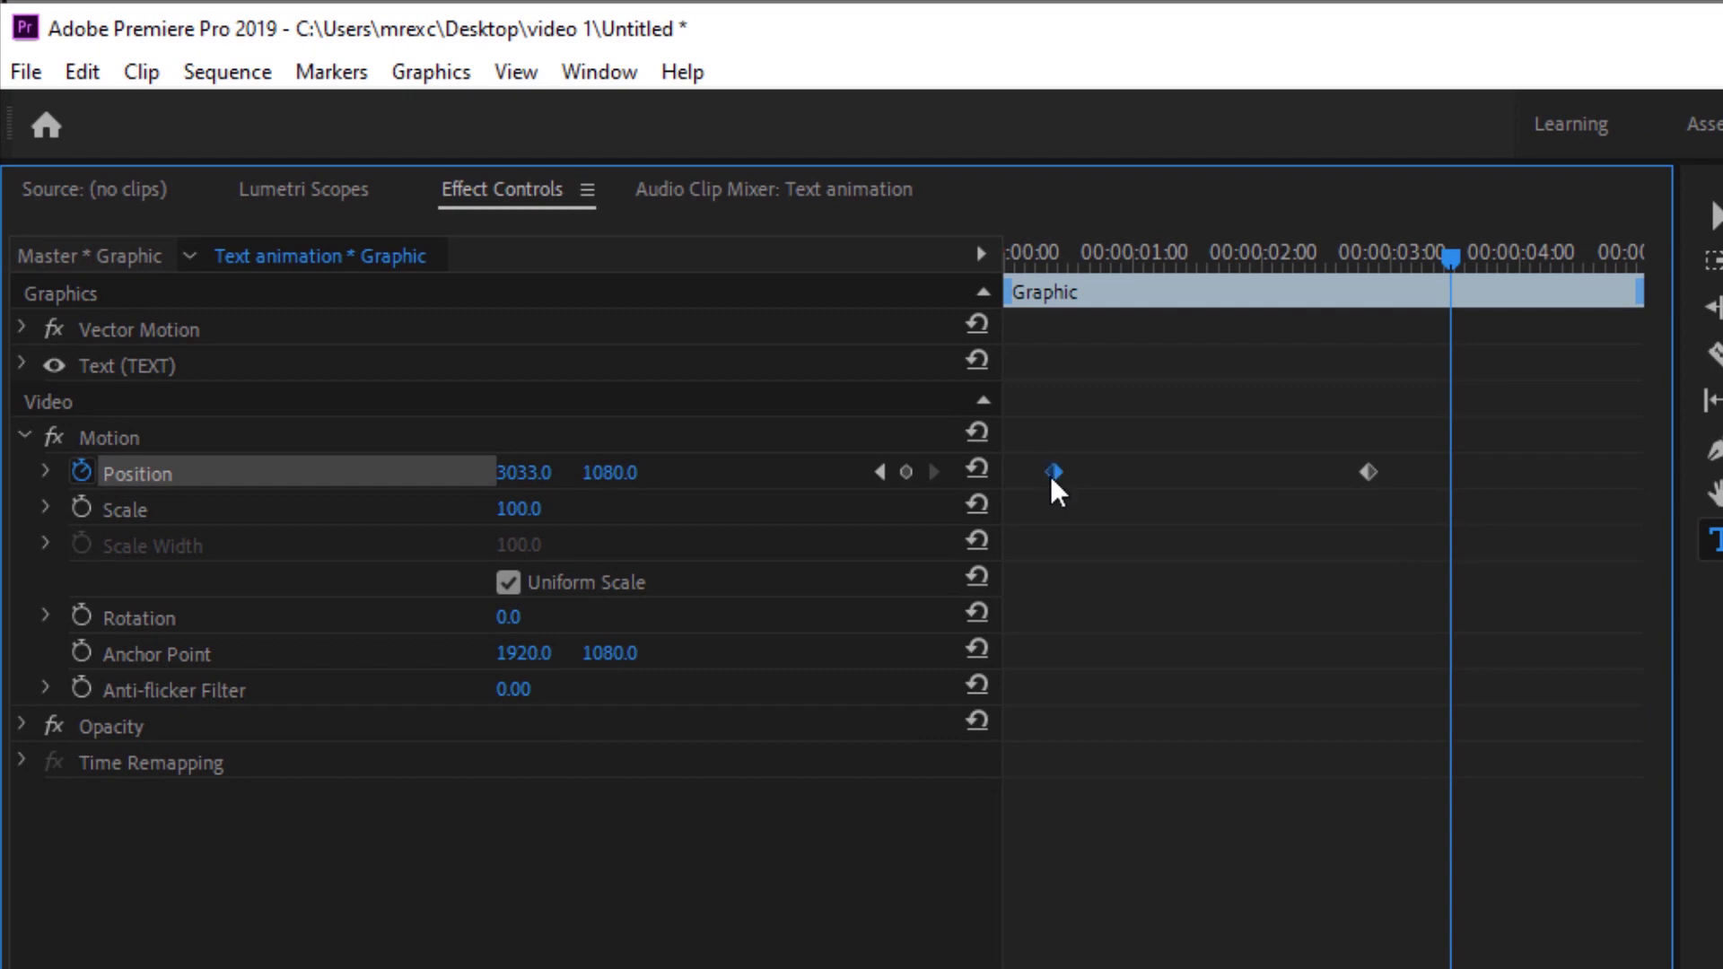
Check both Position keyframes and move the playhead to about two seconds.
left_click(1369, 473)
left_click(1065, 253)
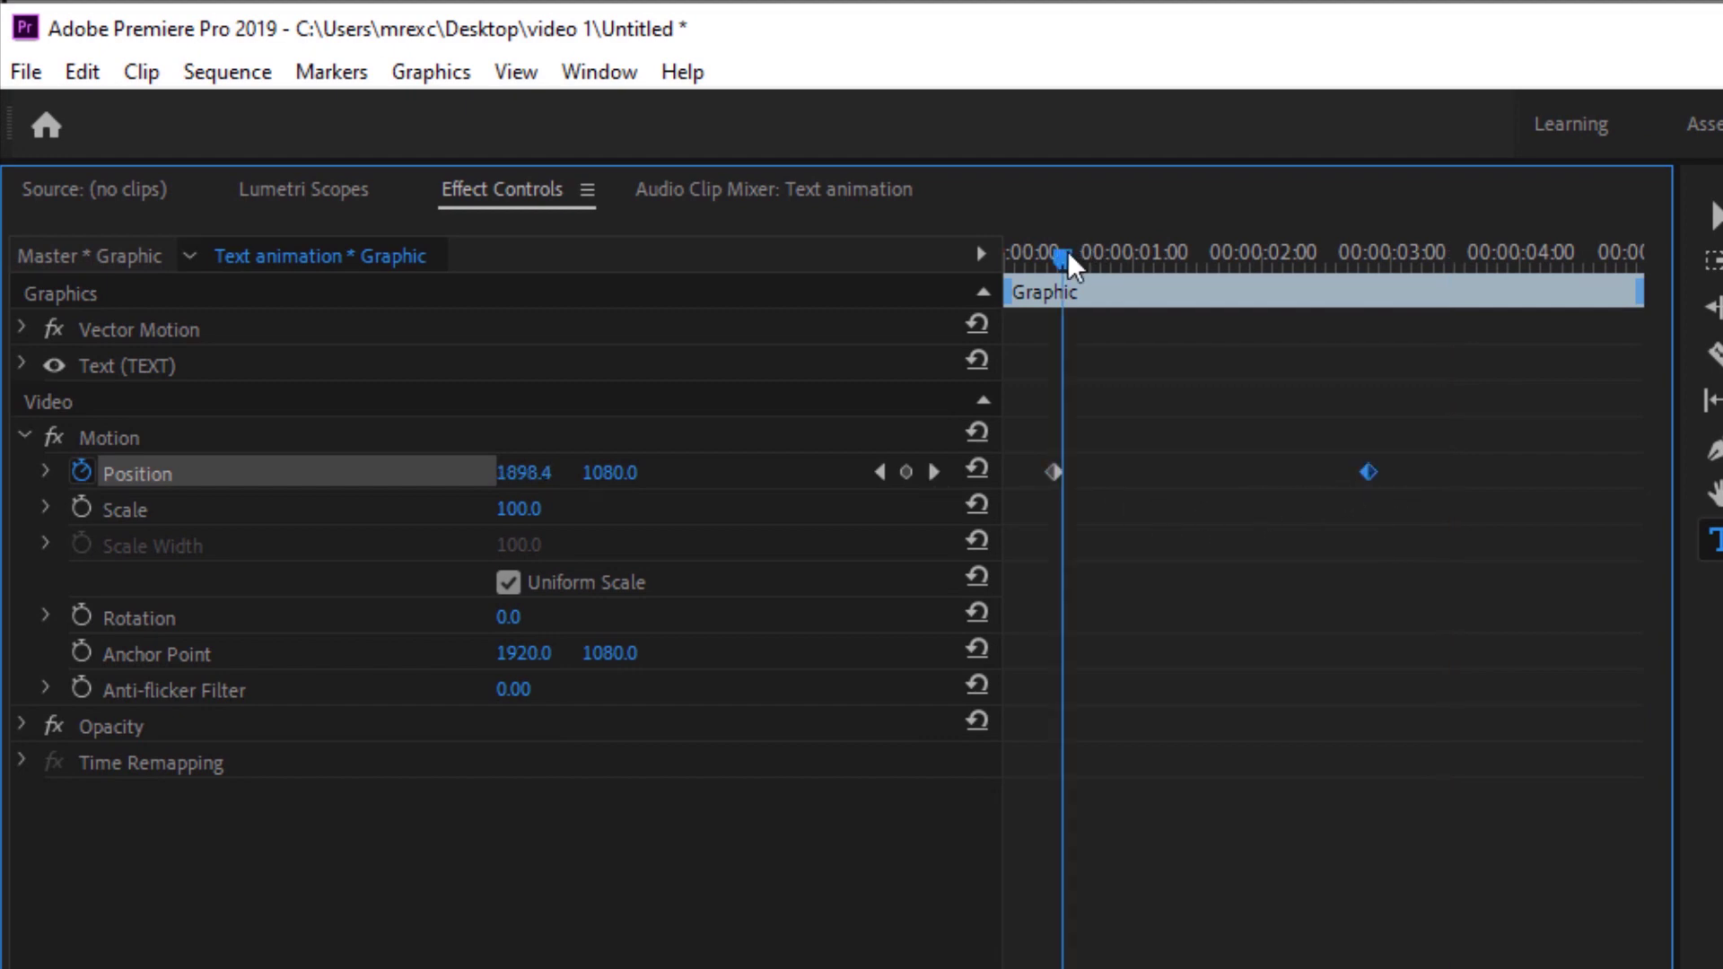
left_click(1052, 473)
left_click(1370, 477)
left_click_drag(1319, 262, 1239, 269)
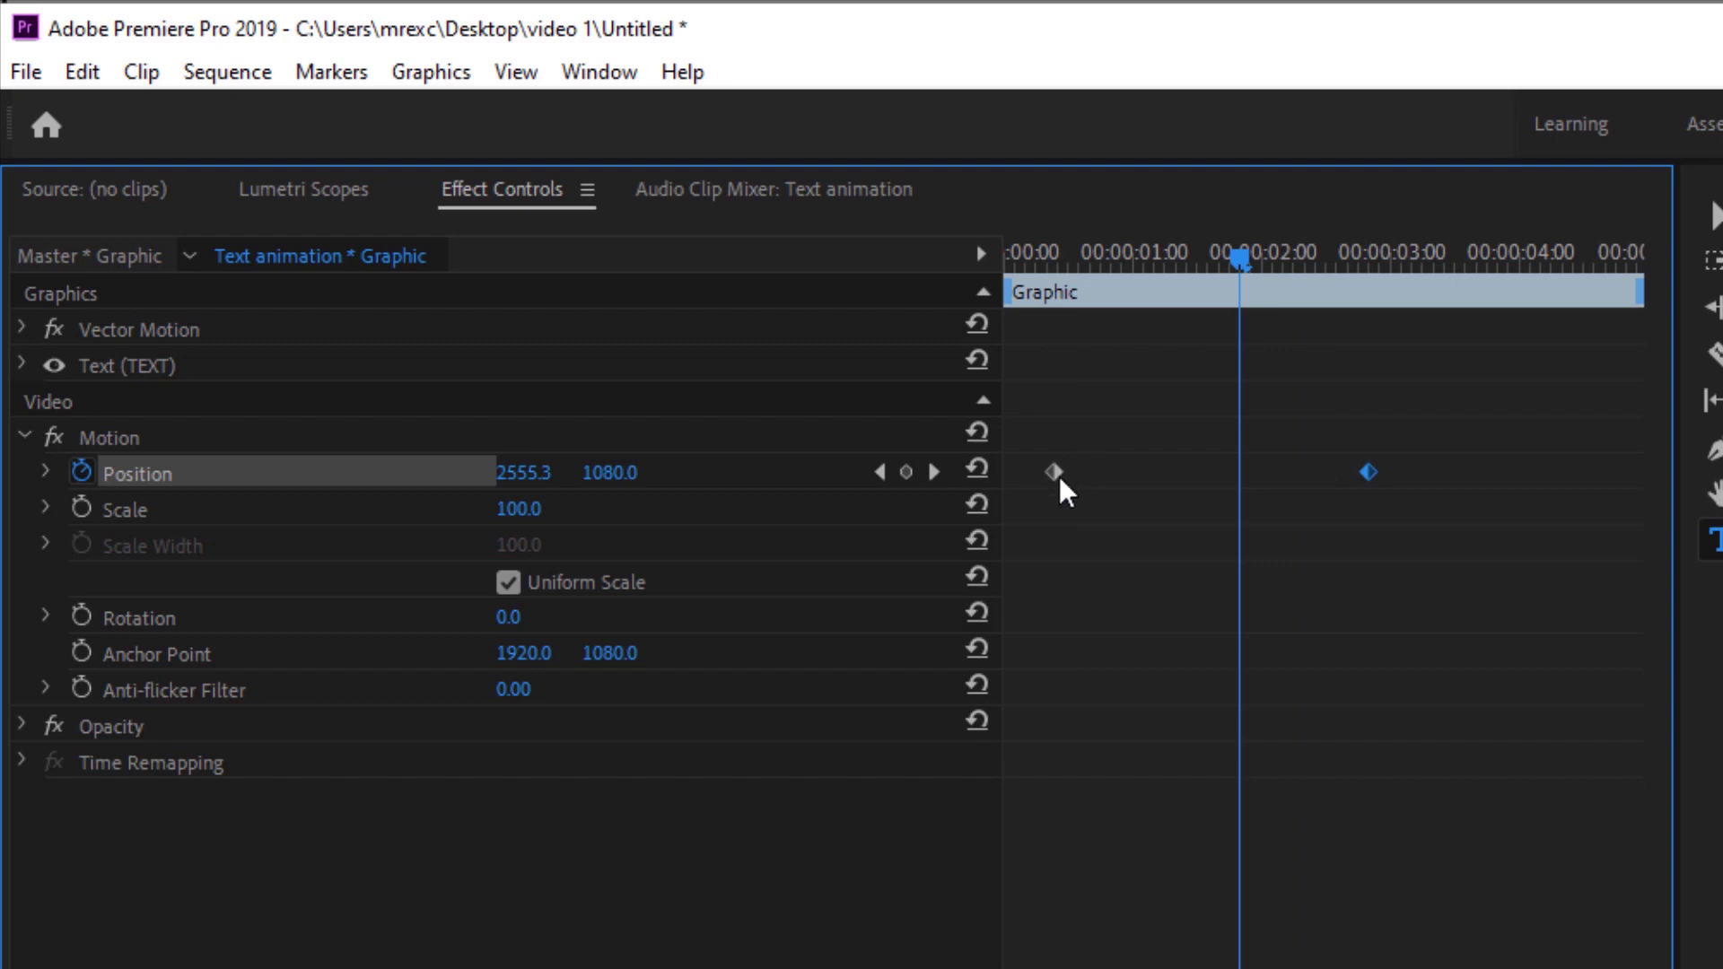
Apply Ease Out temporal interpolation to the first Position keyframe.
left_click(1053, 470)
right_click(1054, 470)
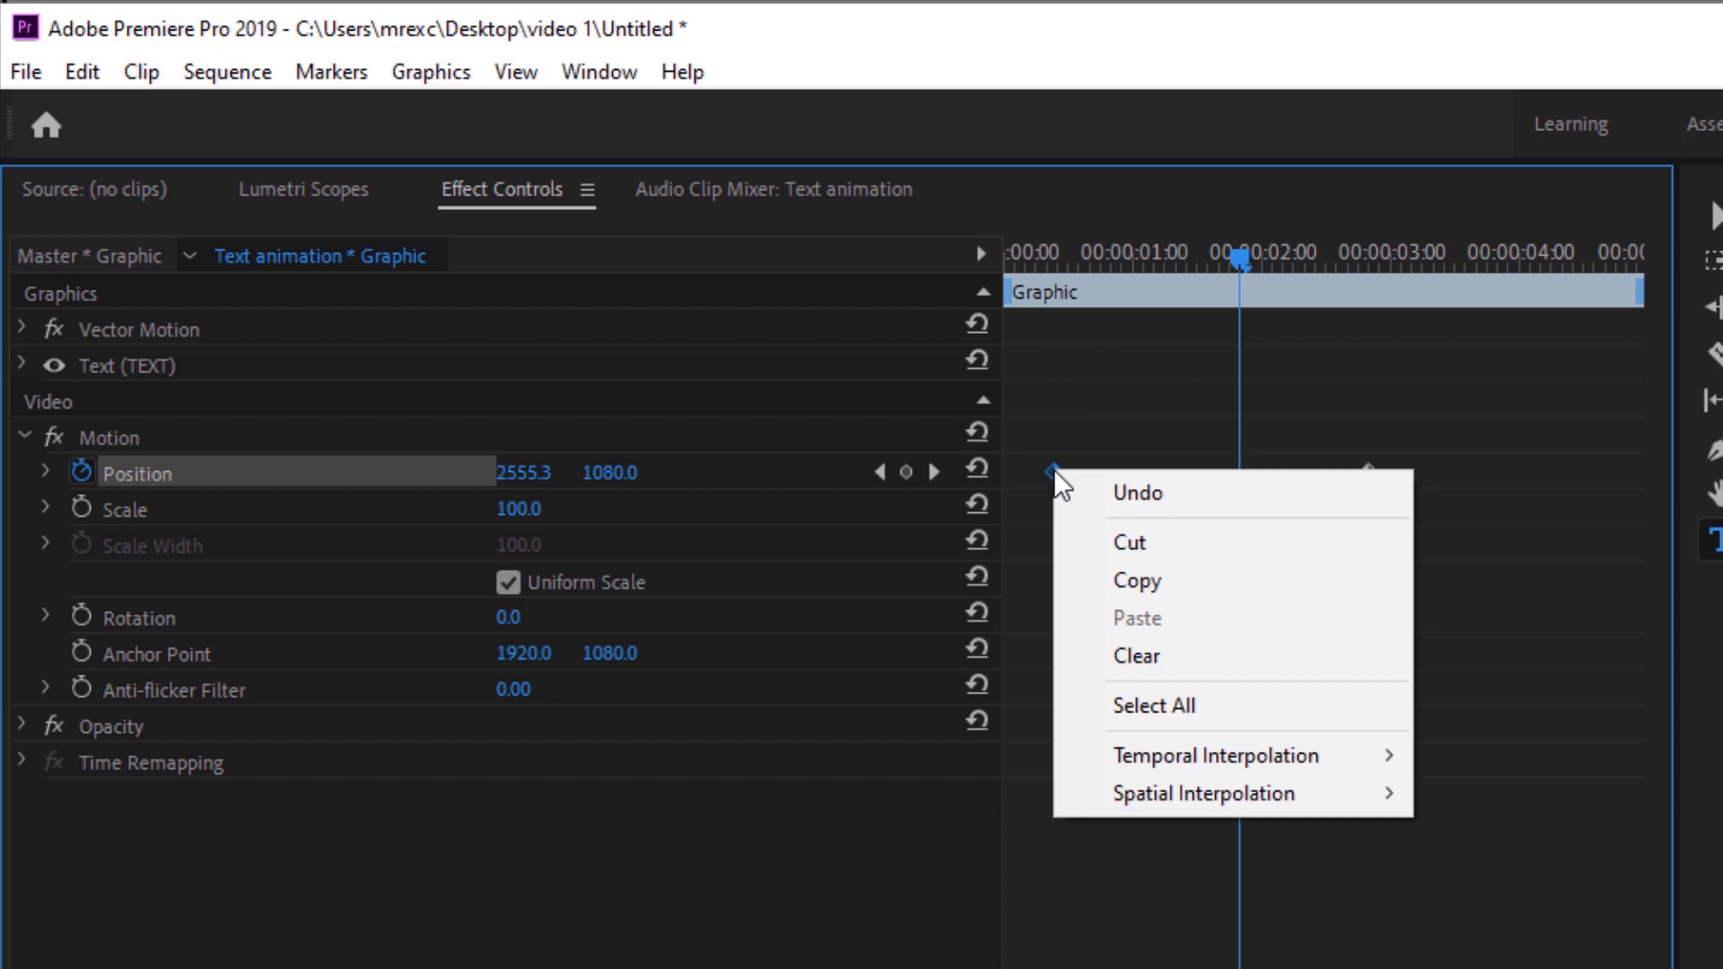
mouse_move(1382, 758)
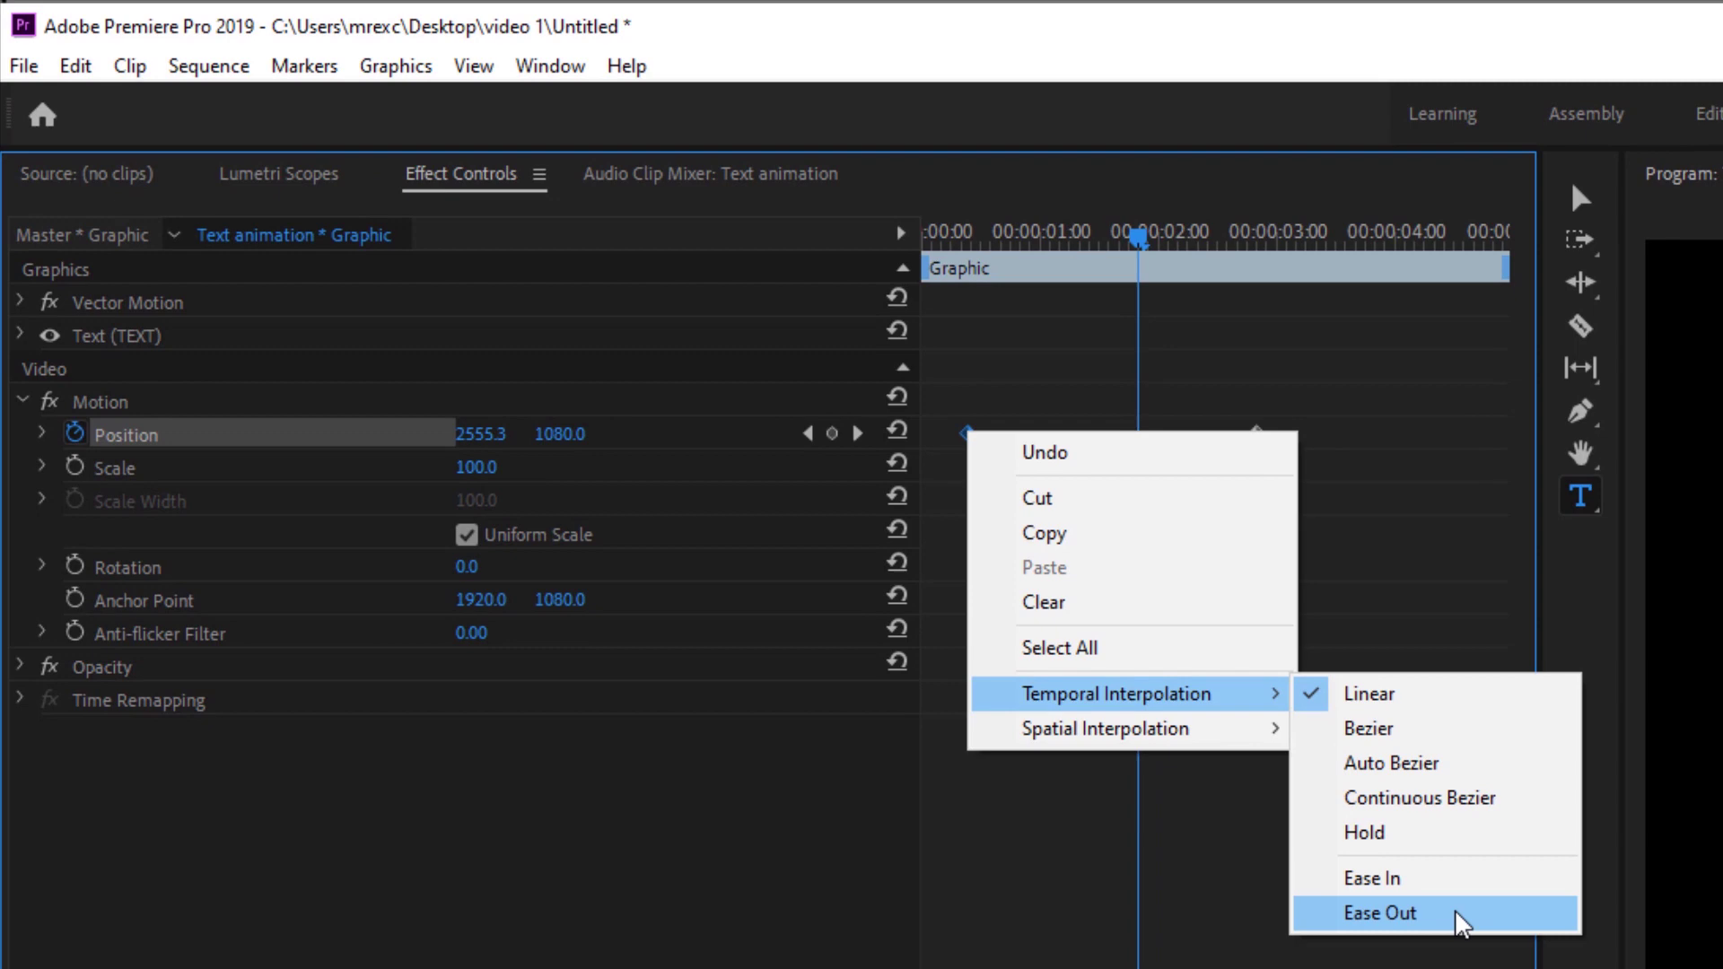
left_click(1440, 911)
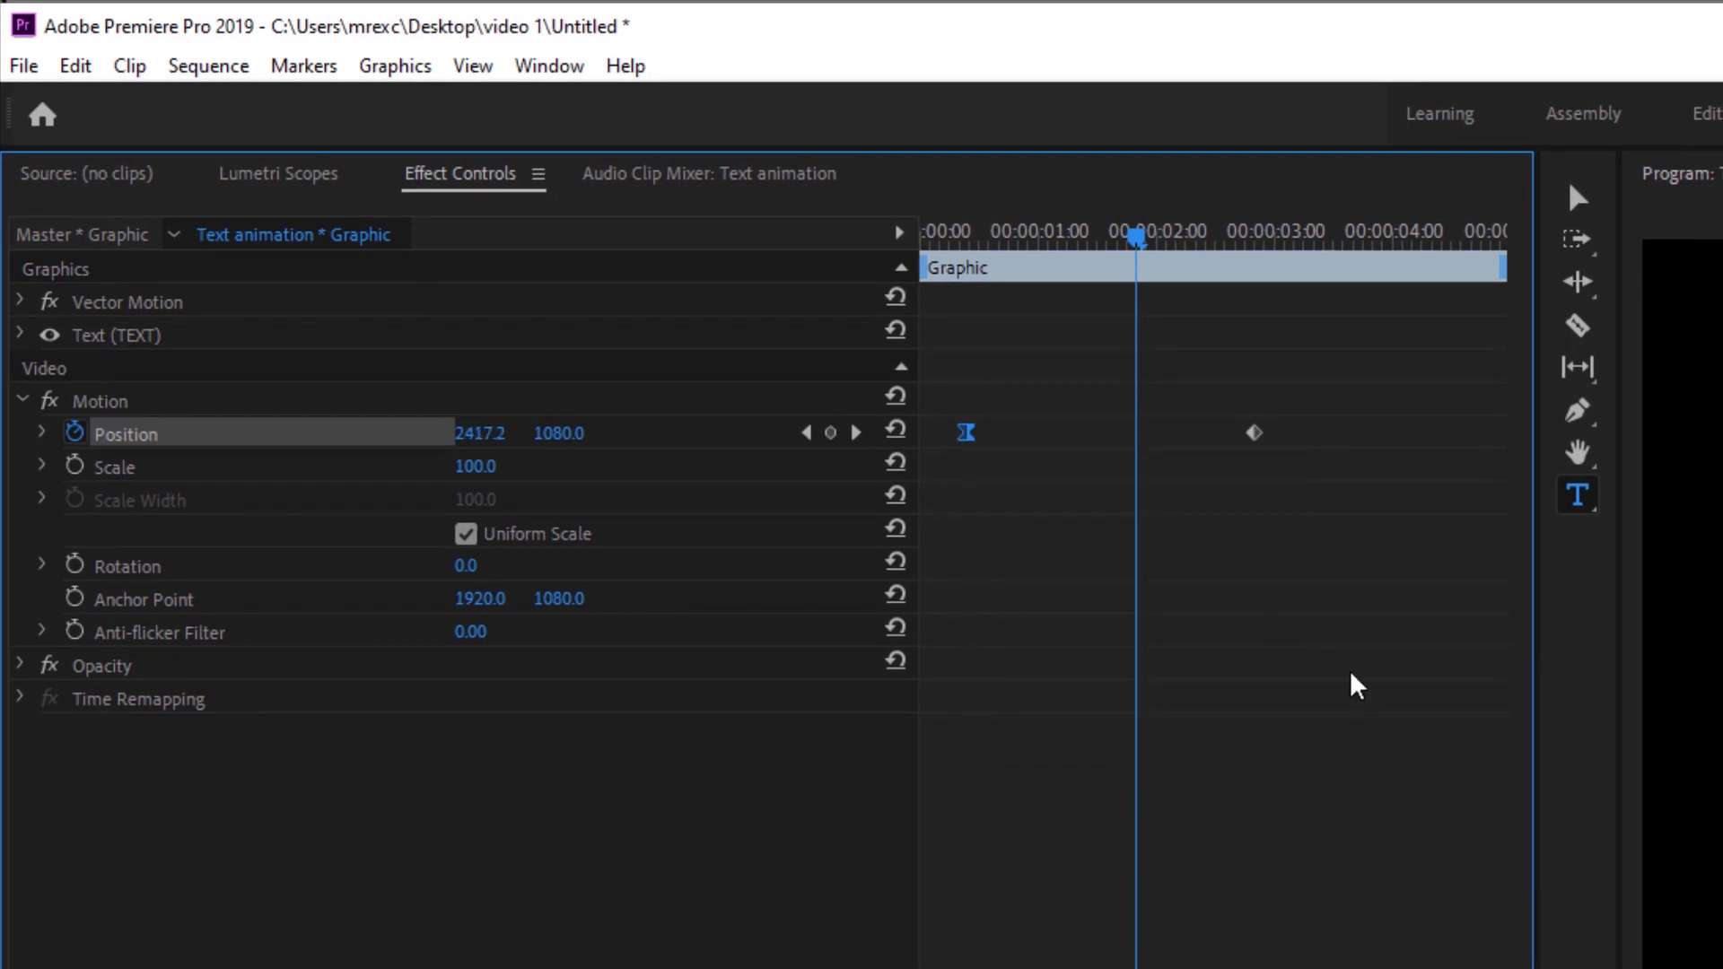
Apply Ease In temporal interpolation to the second Position keyframe.
left_click(1254, 434)
right_click(1257, 436)
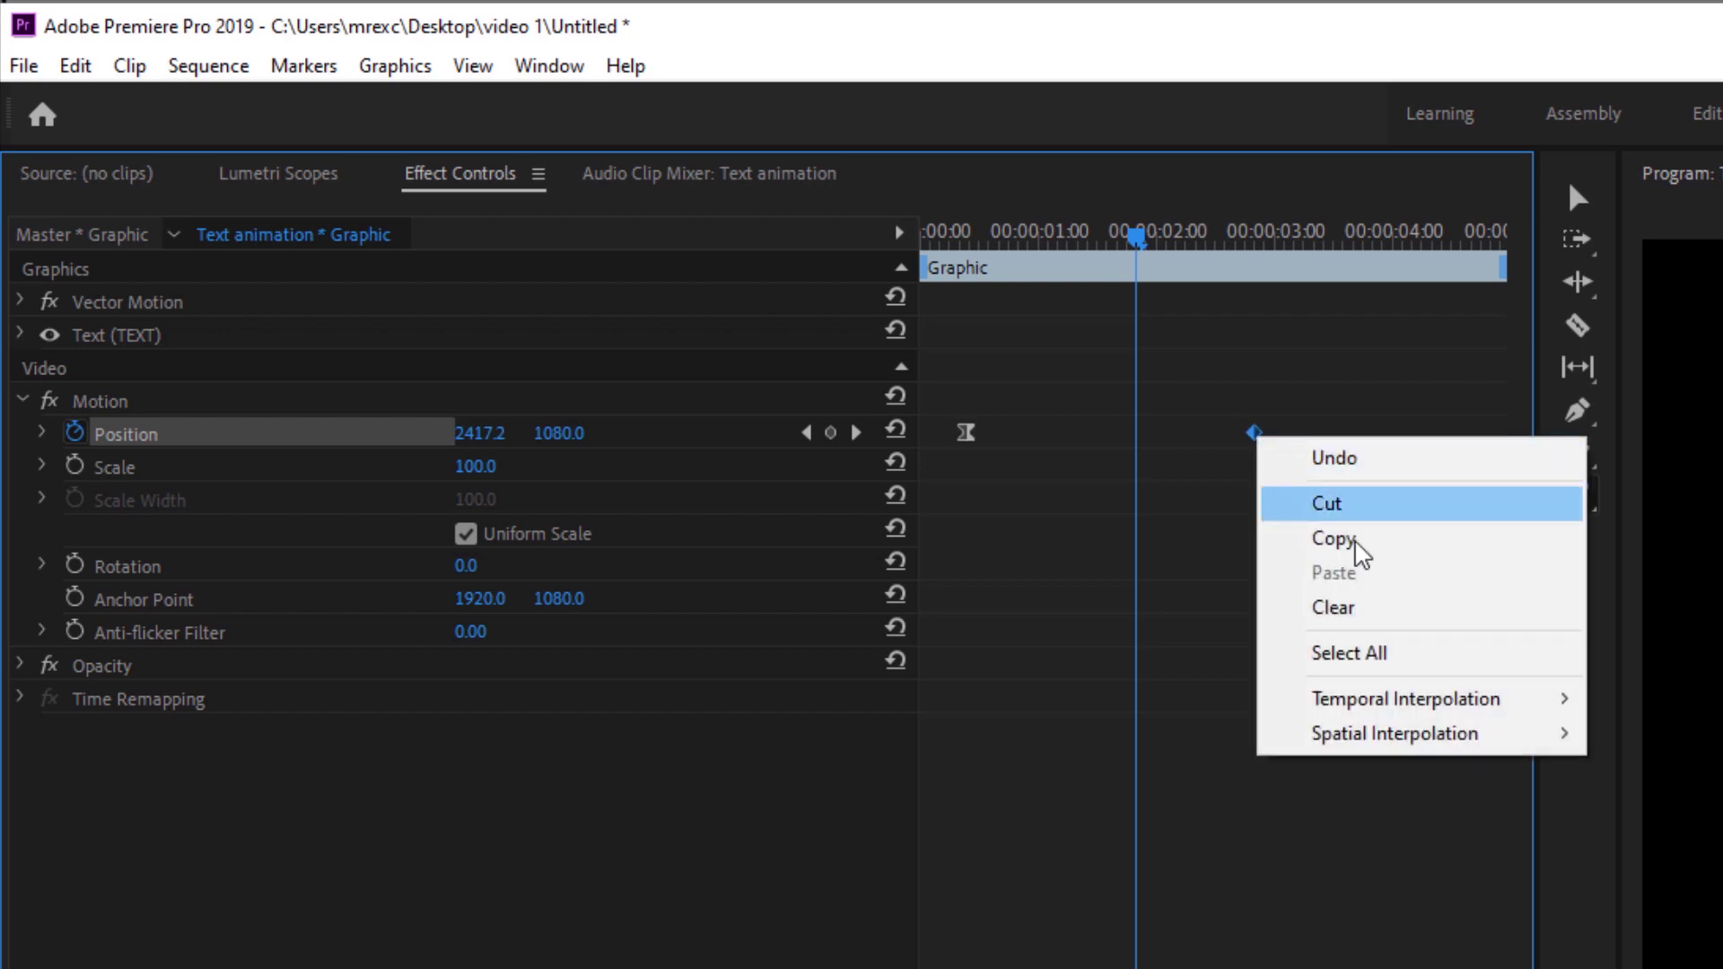
mouse_move(1539, 709)
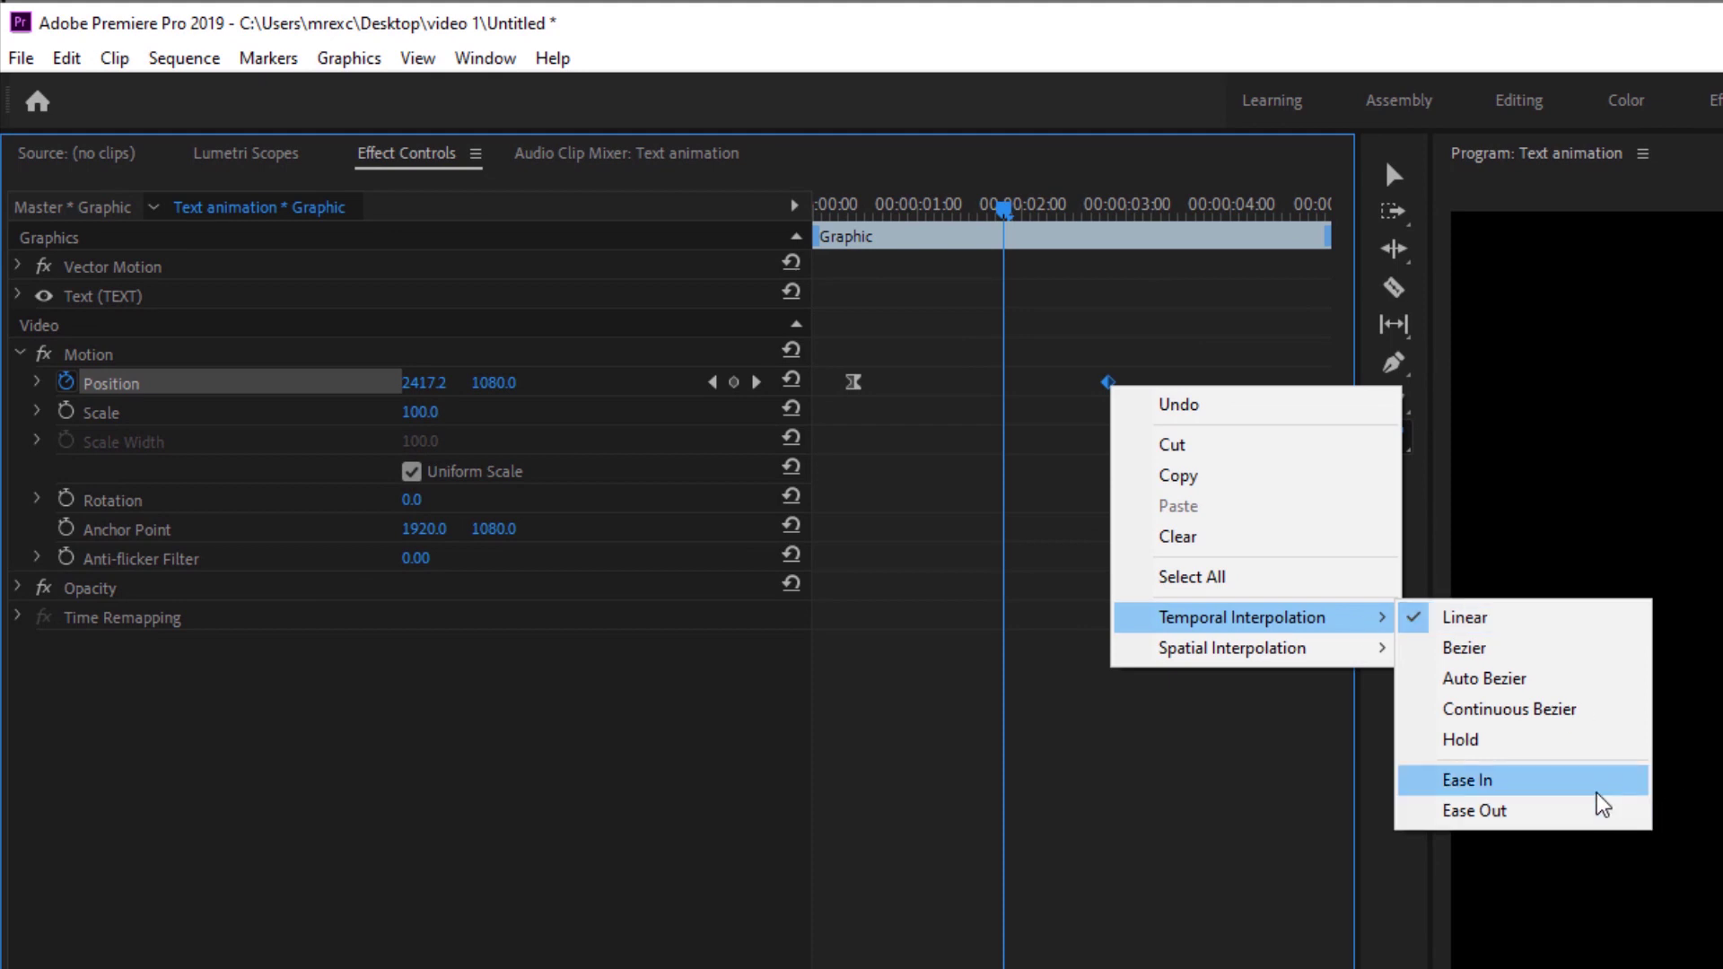
left_click(1593, 777)
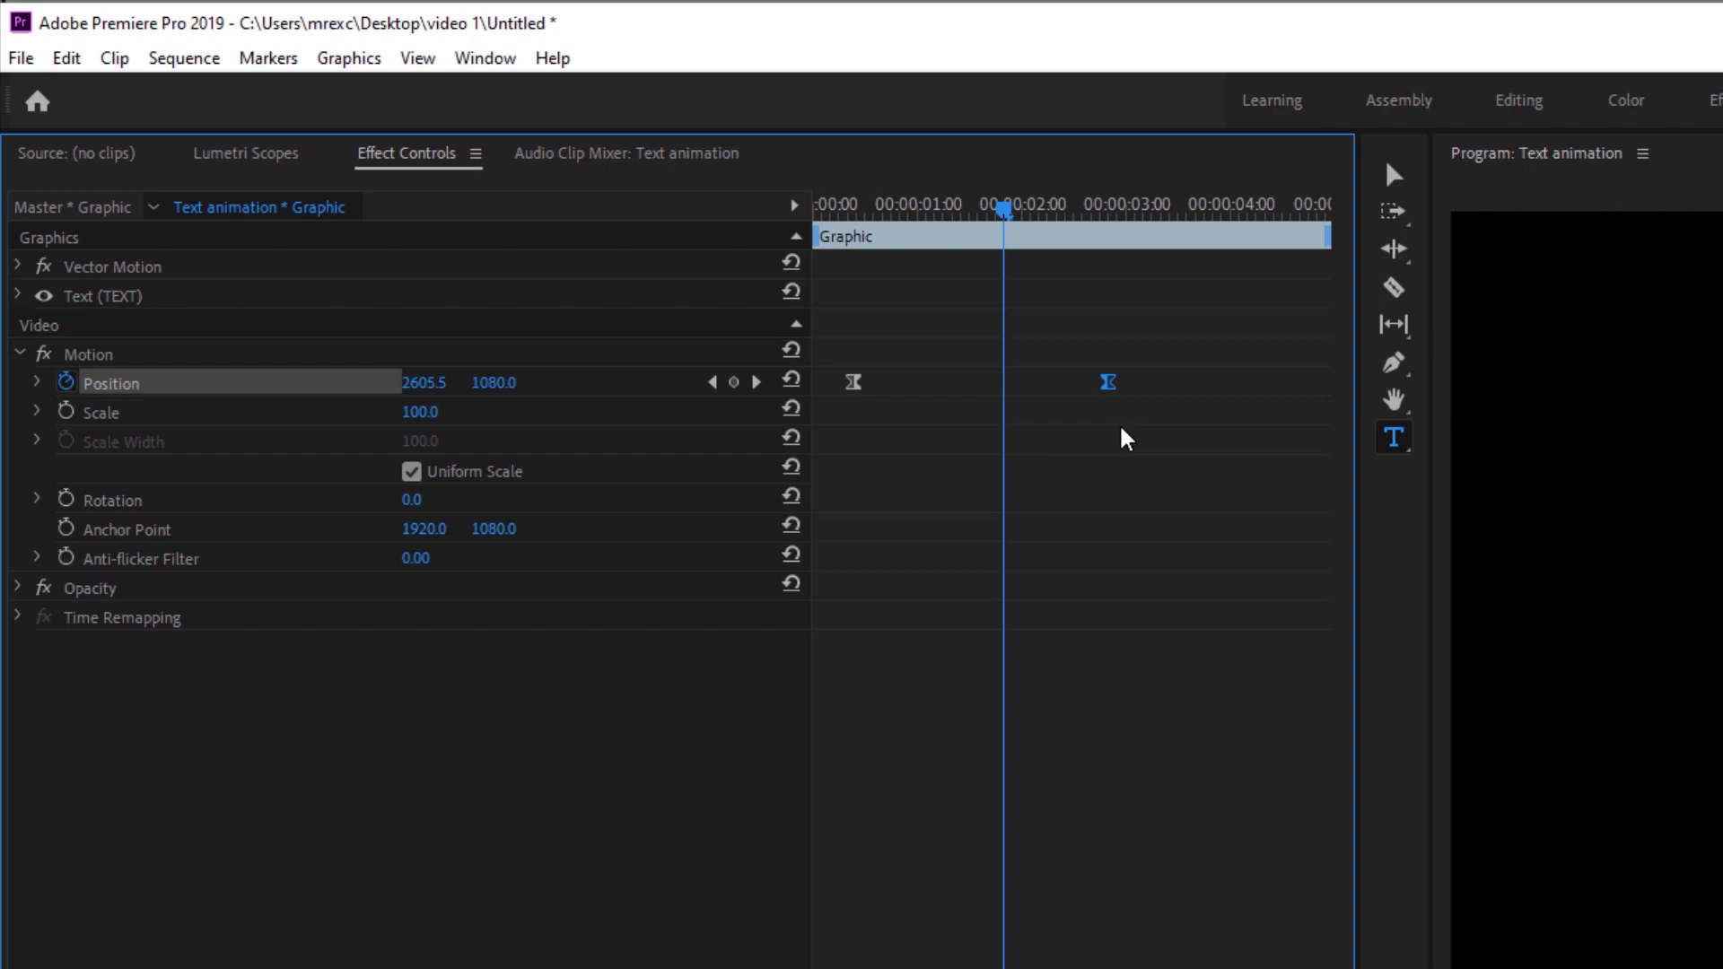
Play back the eased slide, then jump to the second Position keyframe.
left_click(837, 211)
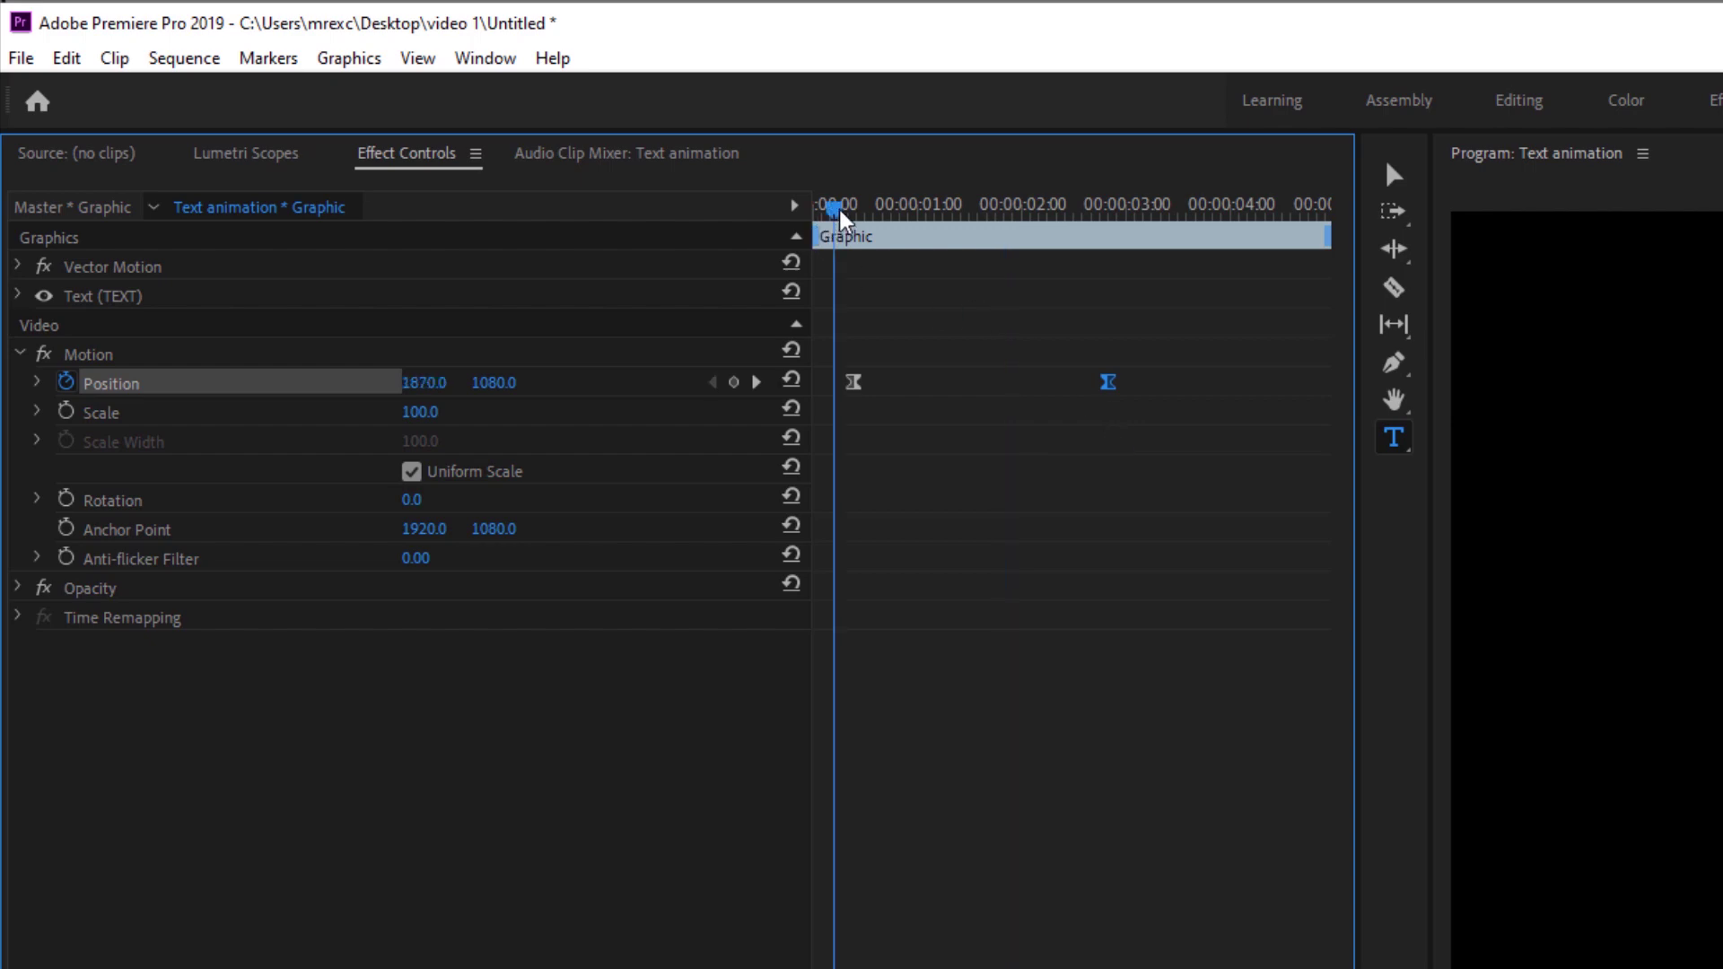
key("space")
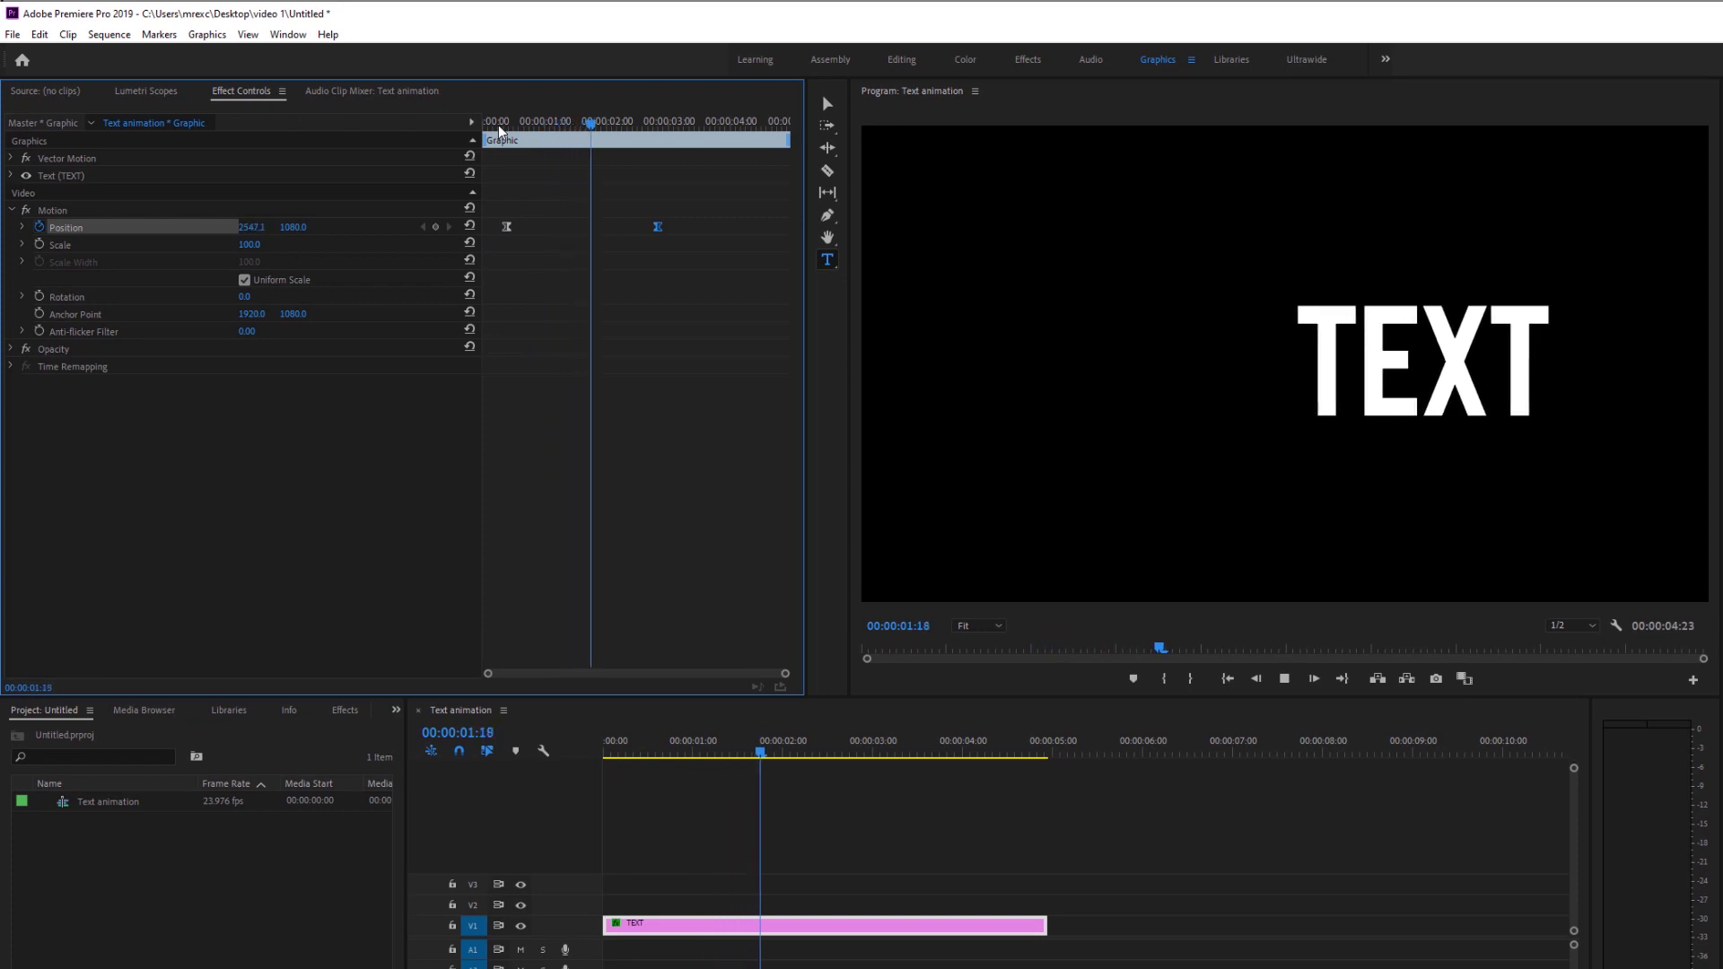
key("space")
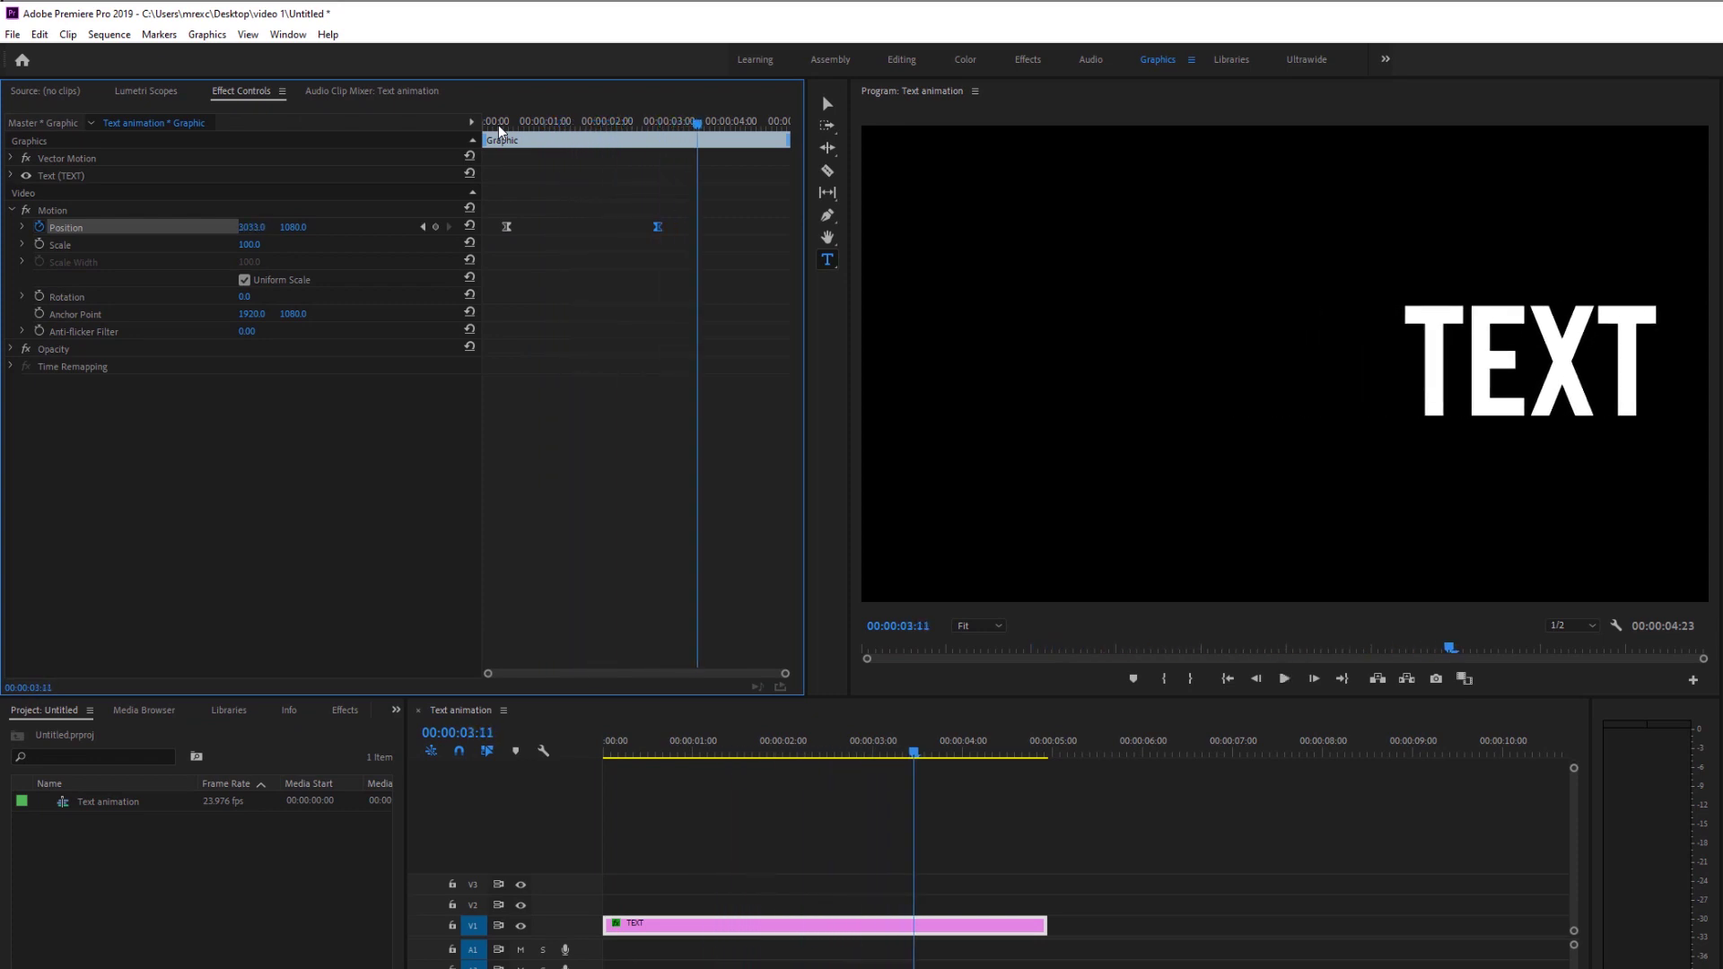
key("shift+j")
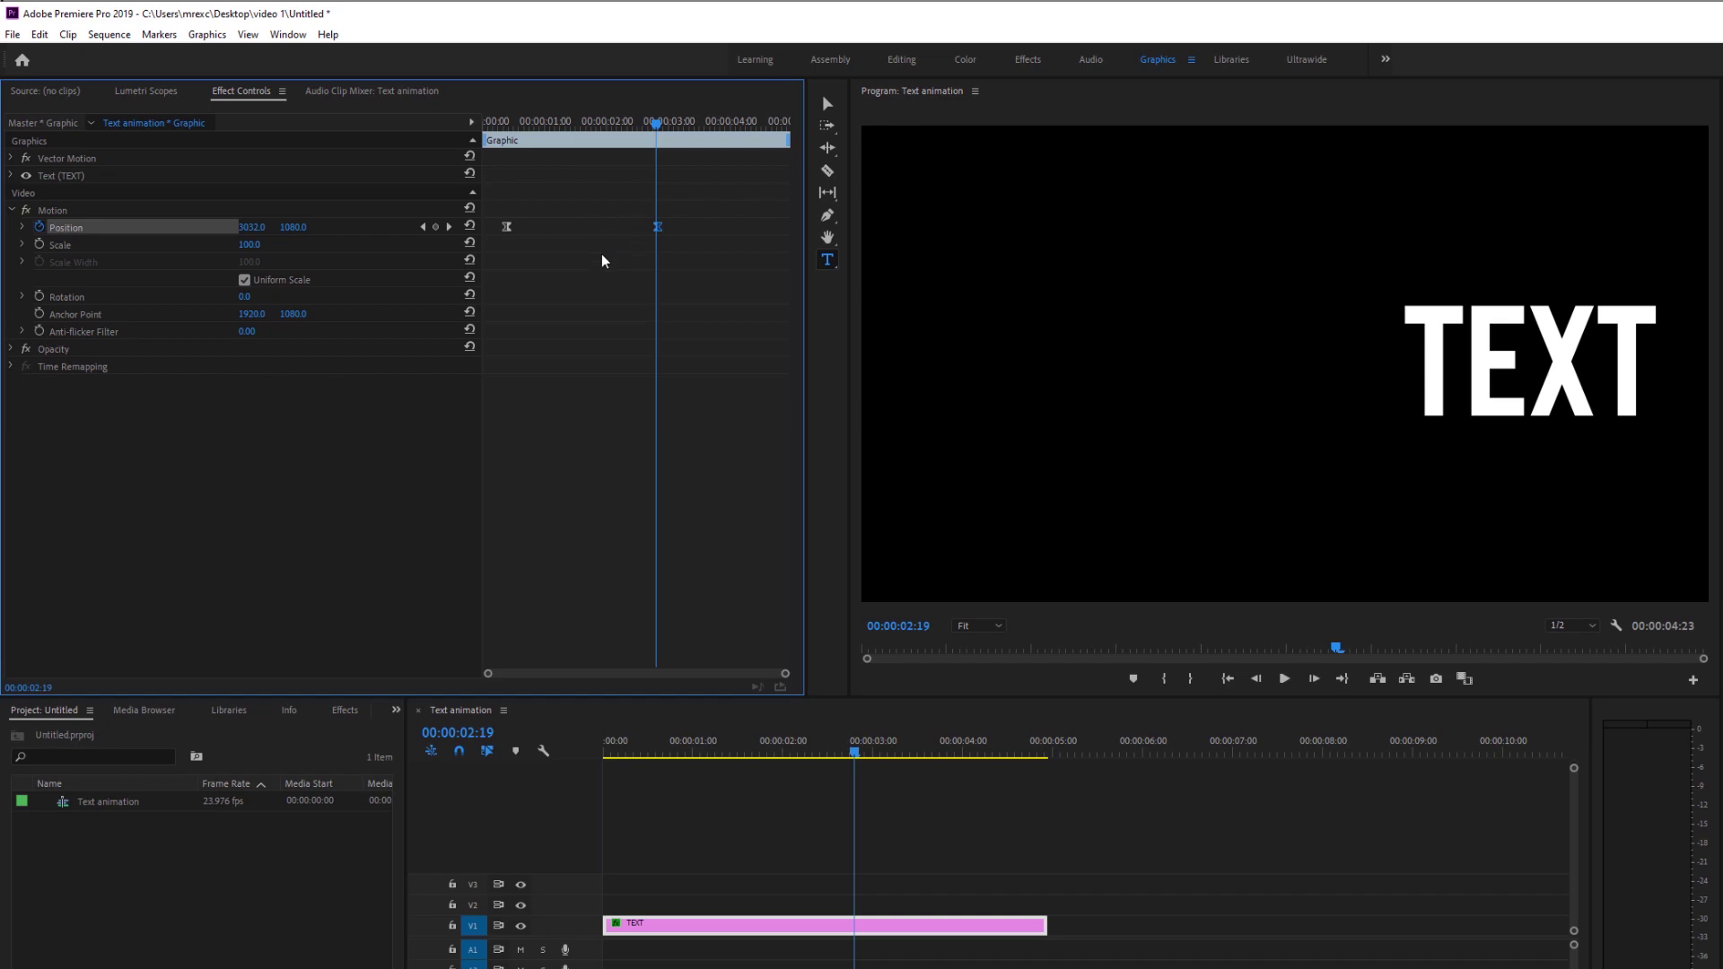
Switch off Position animation, confirming deletion of both keyframes so the title stays static.
left_click(691, 213)
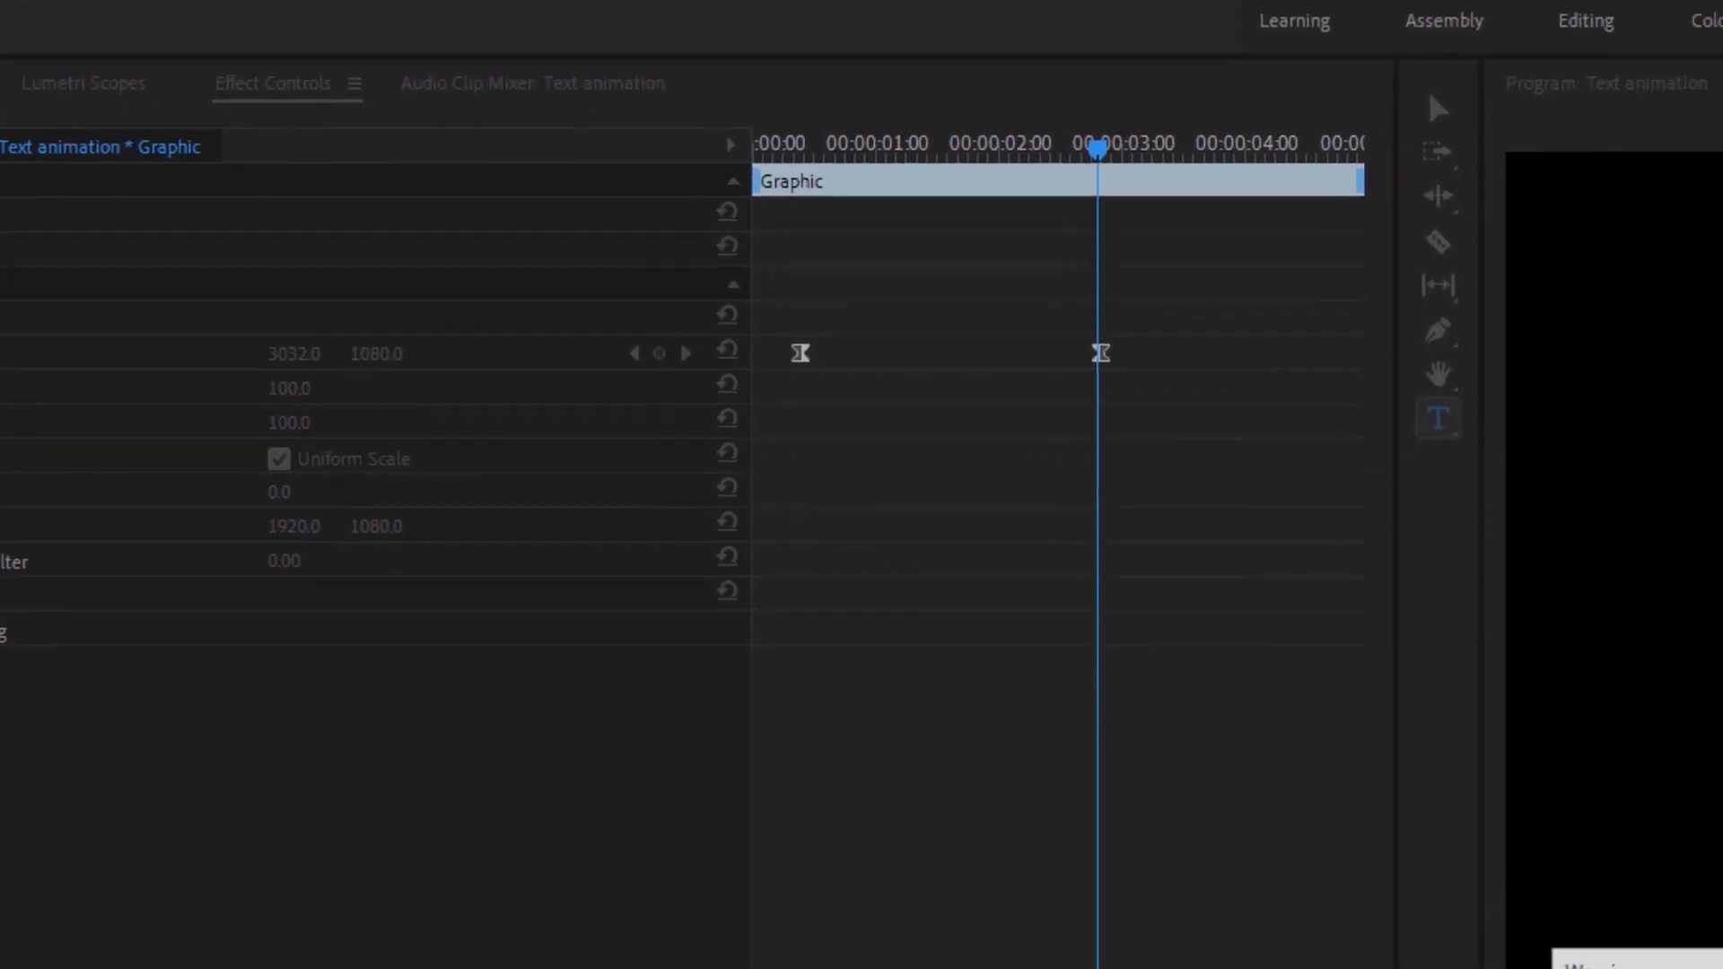
left_click(80, 456)
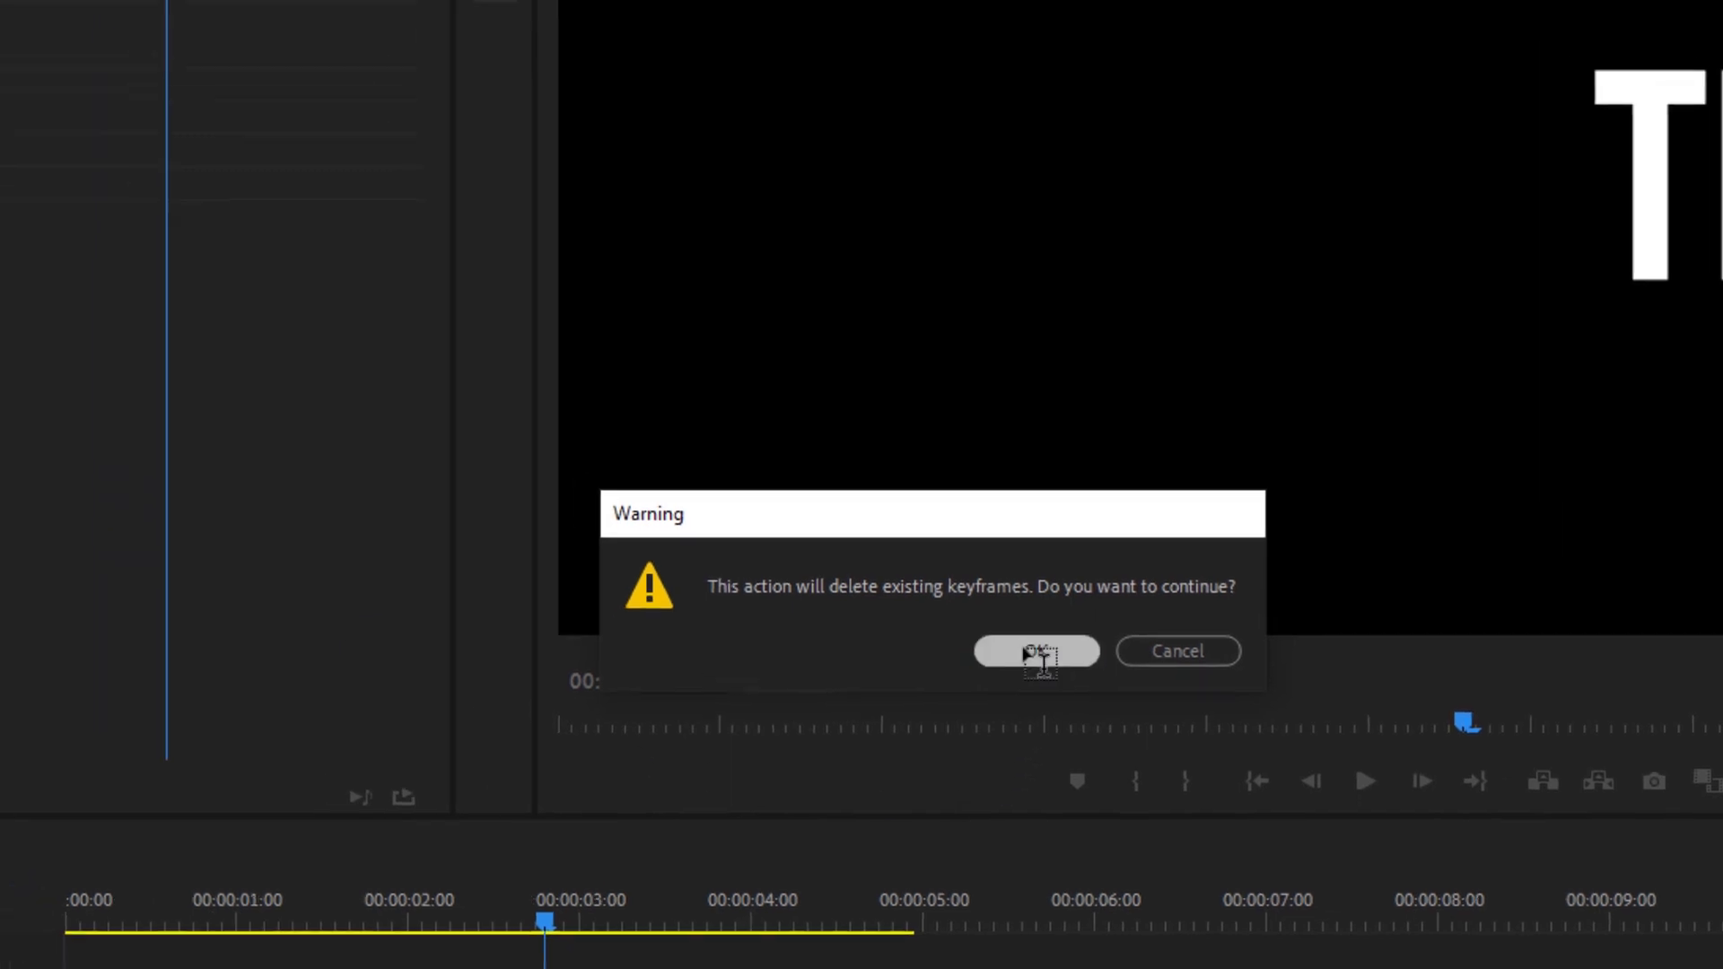
left_click(965, 626)
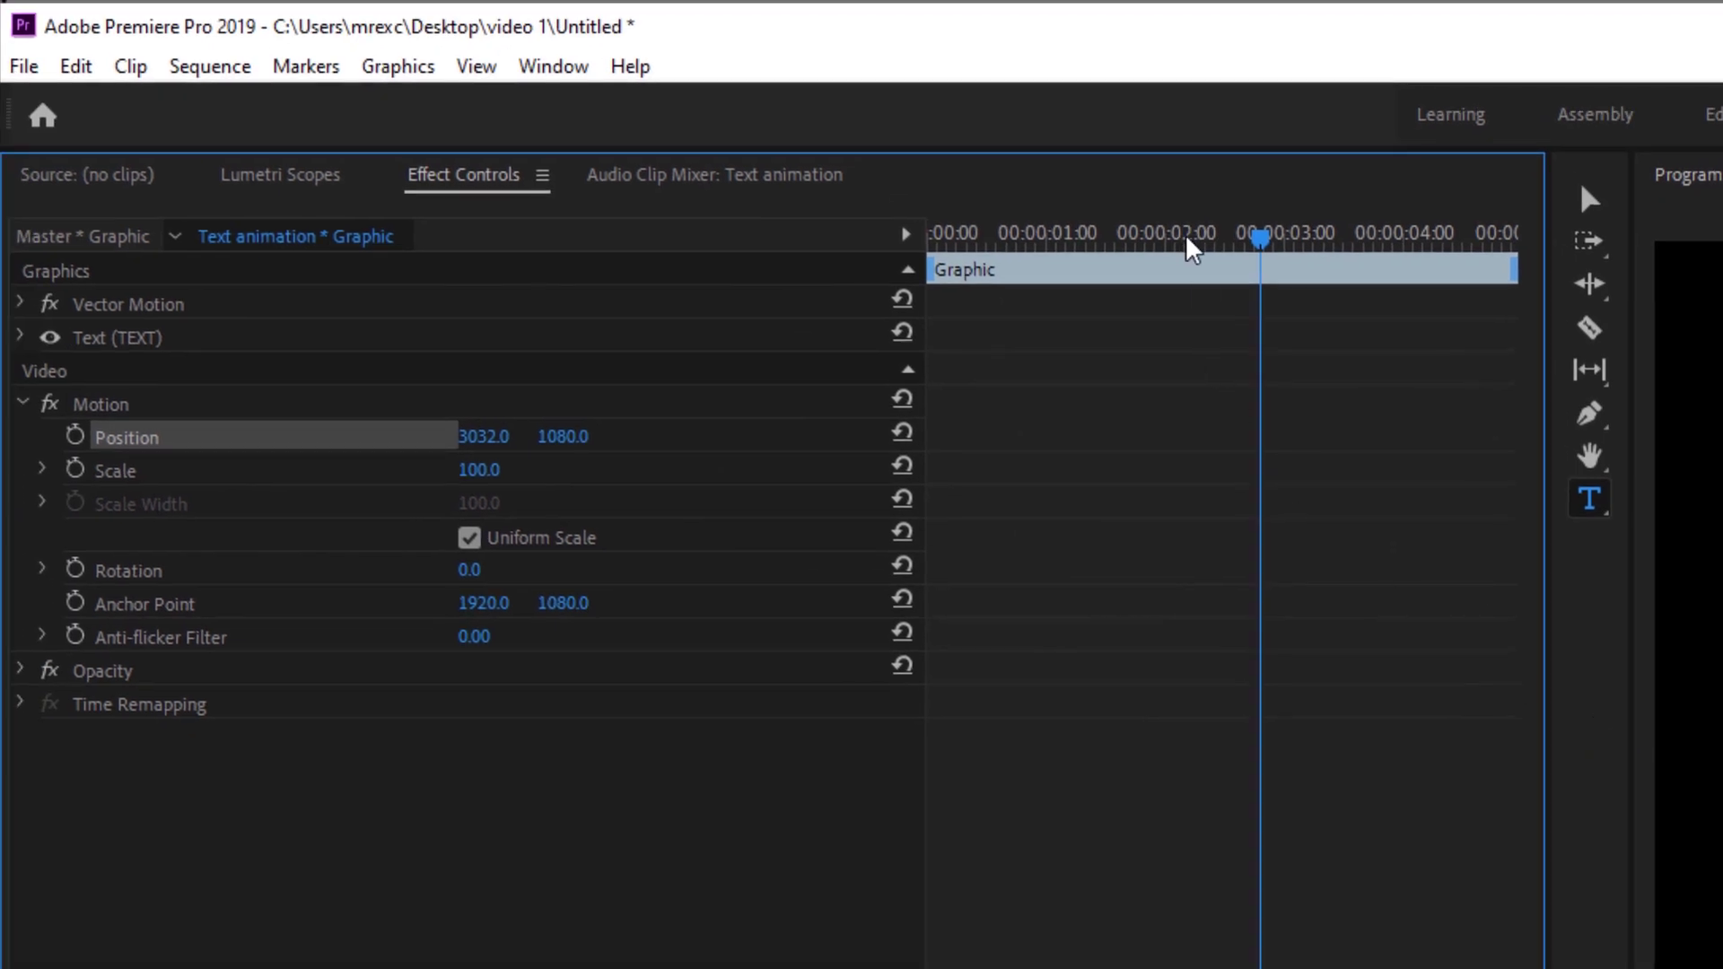
left_click_drag(1292, 244, 1166, 250)
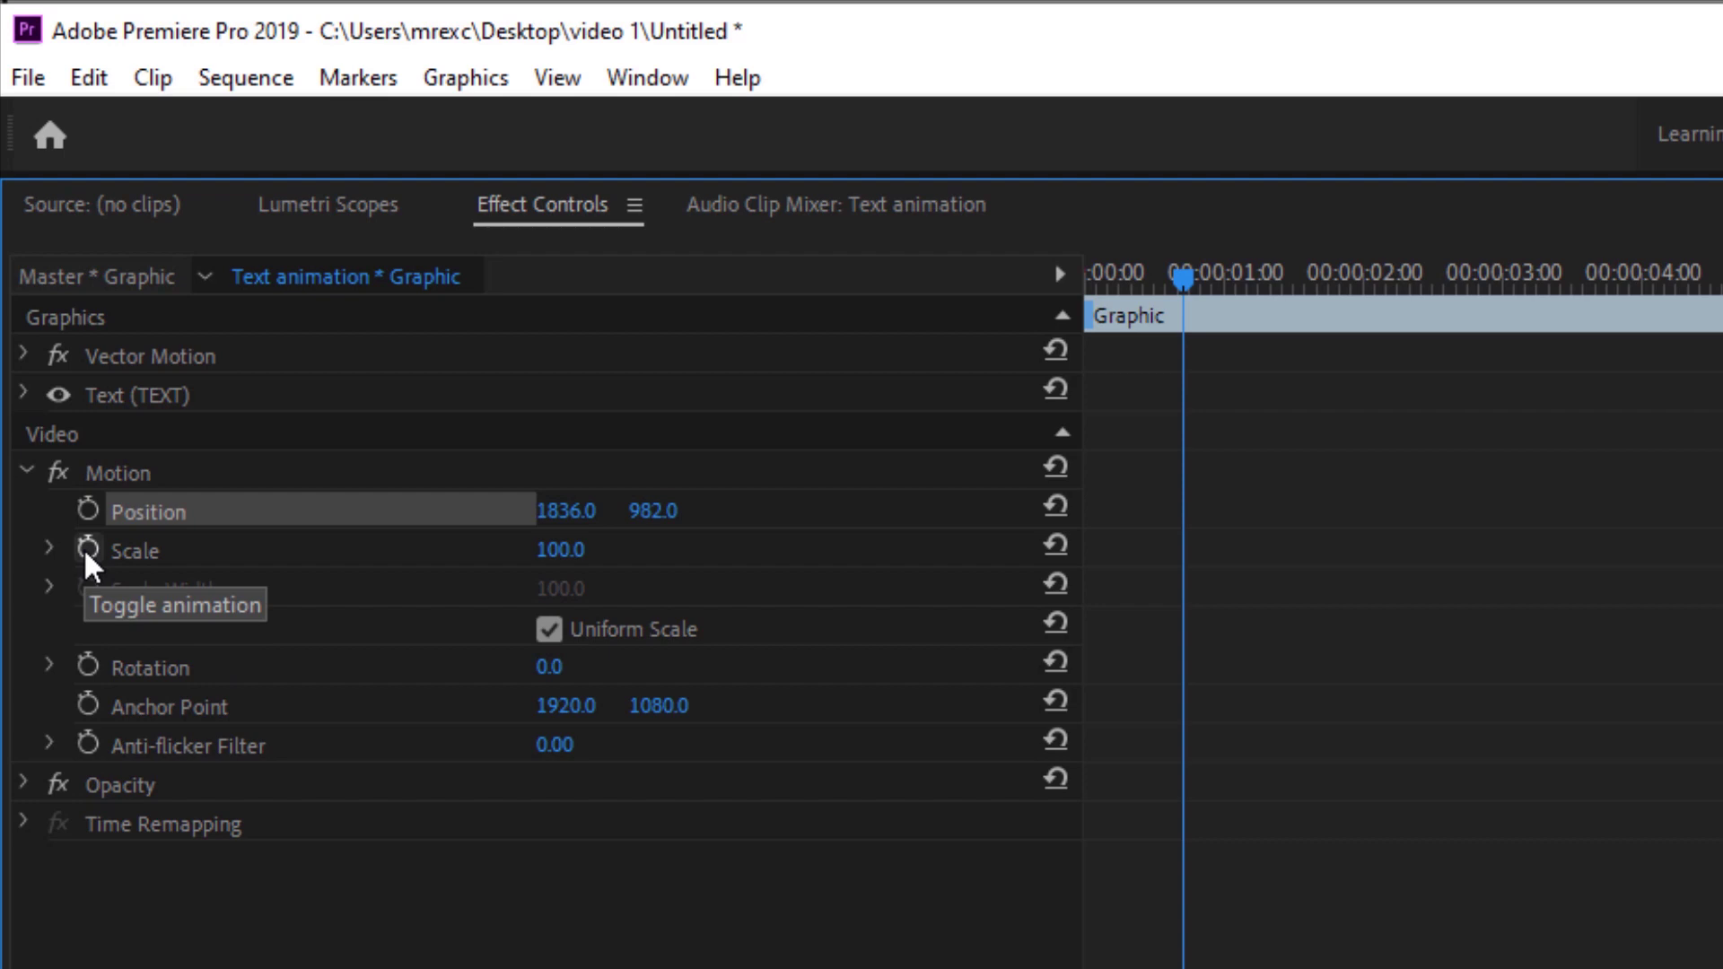
Keyframe Scale growing from 50 at the start to 100 at about 00:00:02:23.
left_click(86, 551)
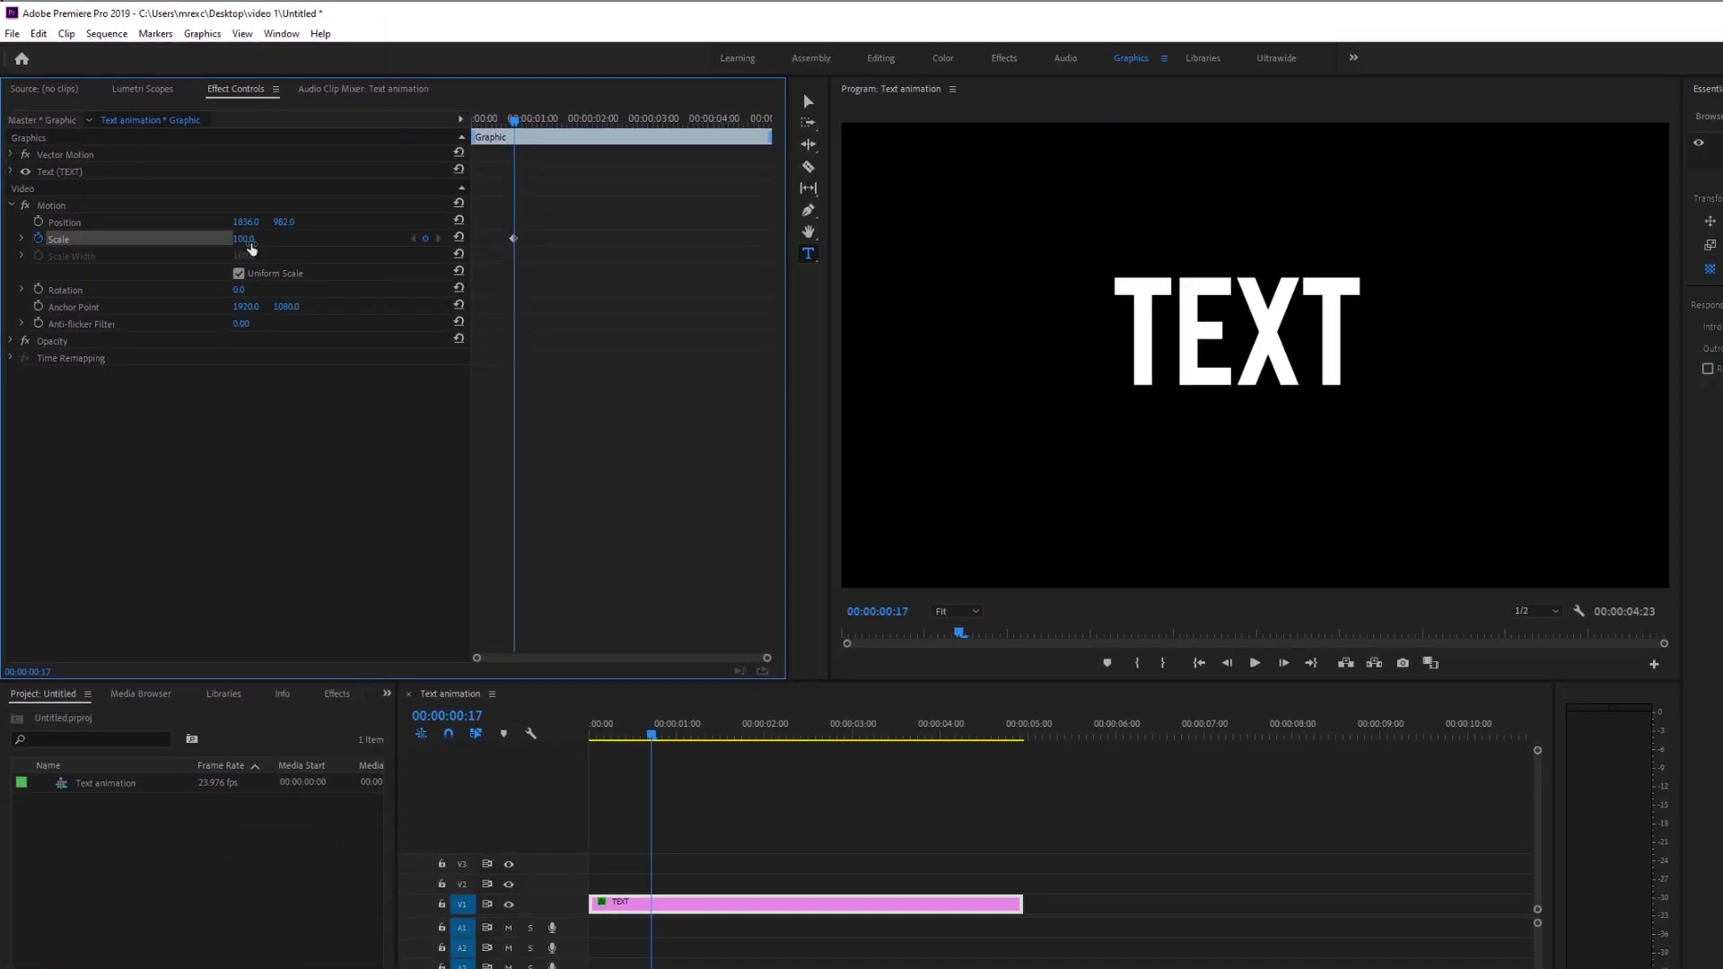
left_click(244, 239)
type("50")
key("Return")
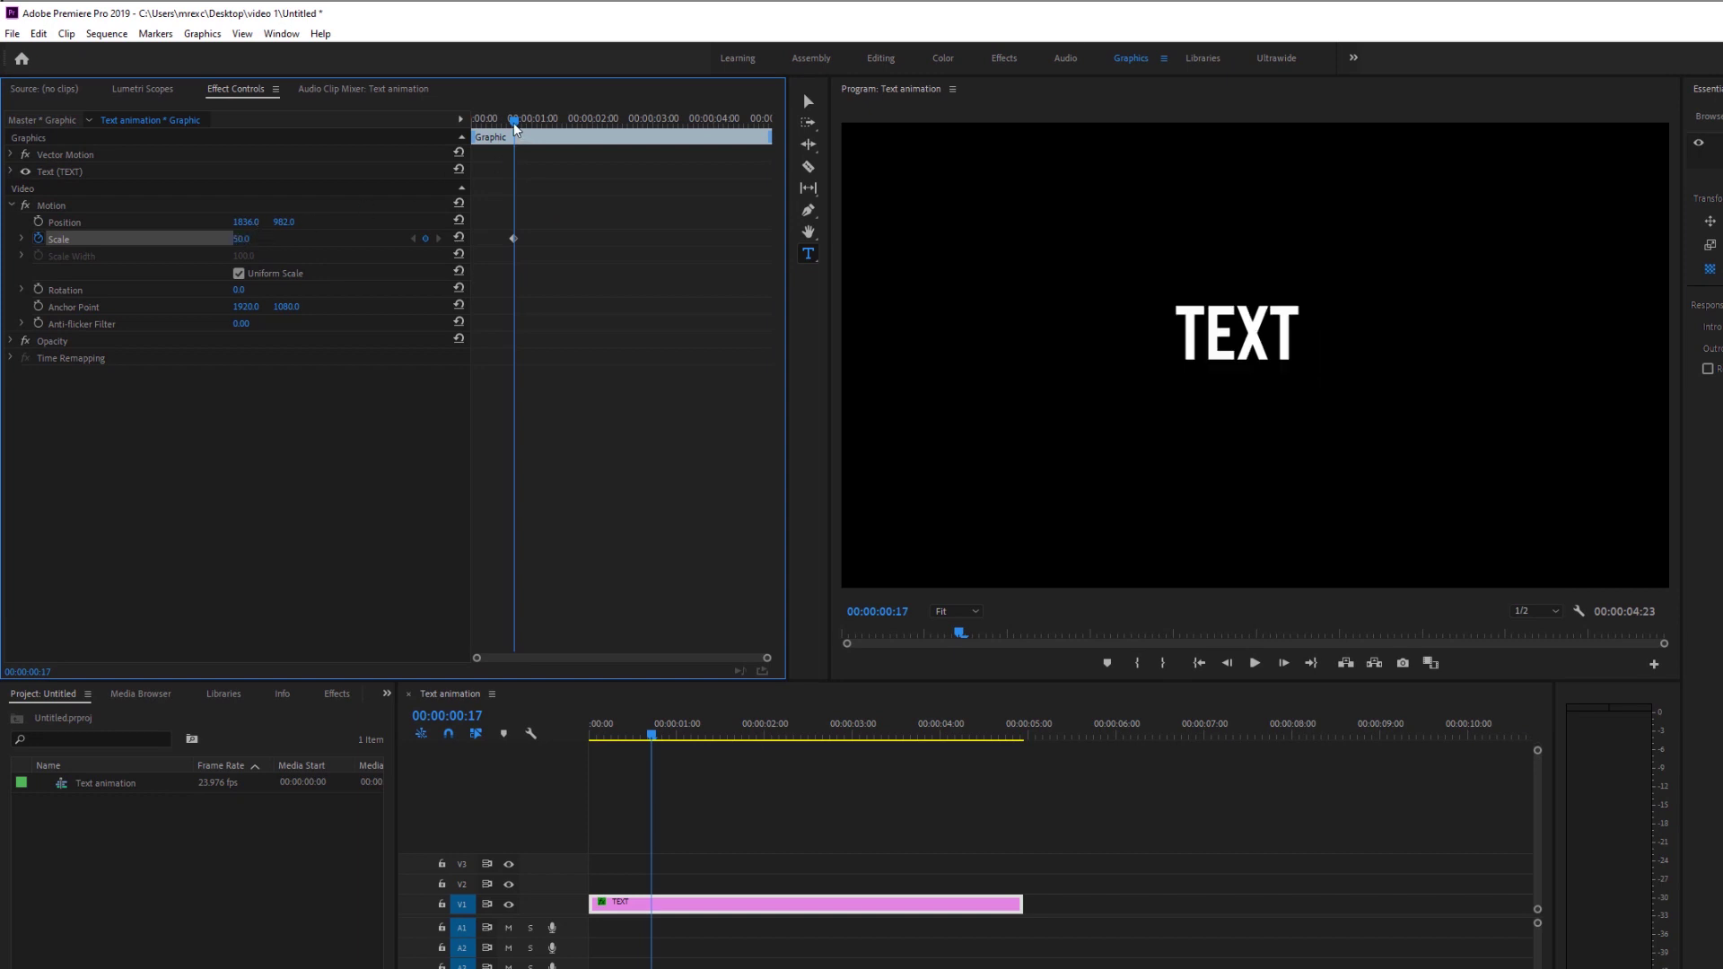
left_click_drag(516, 128, 650, 127)
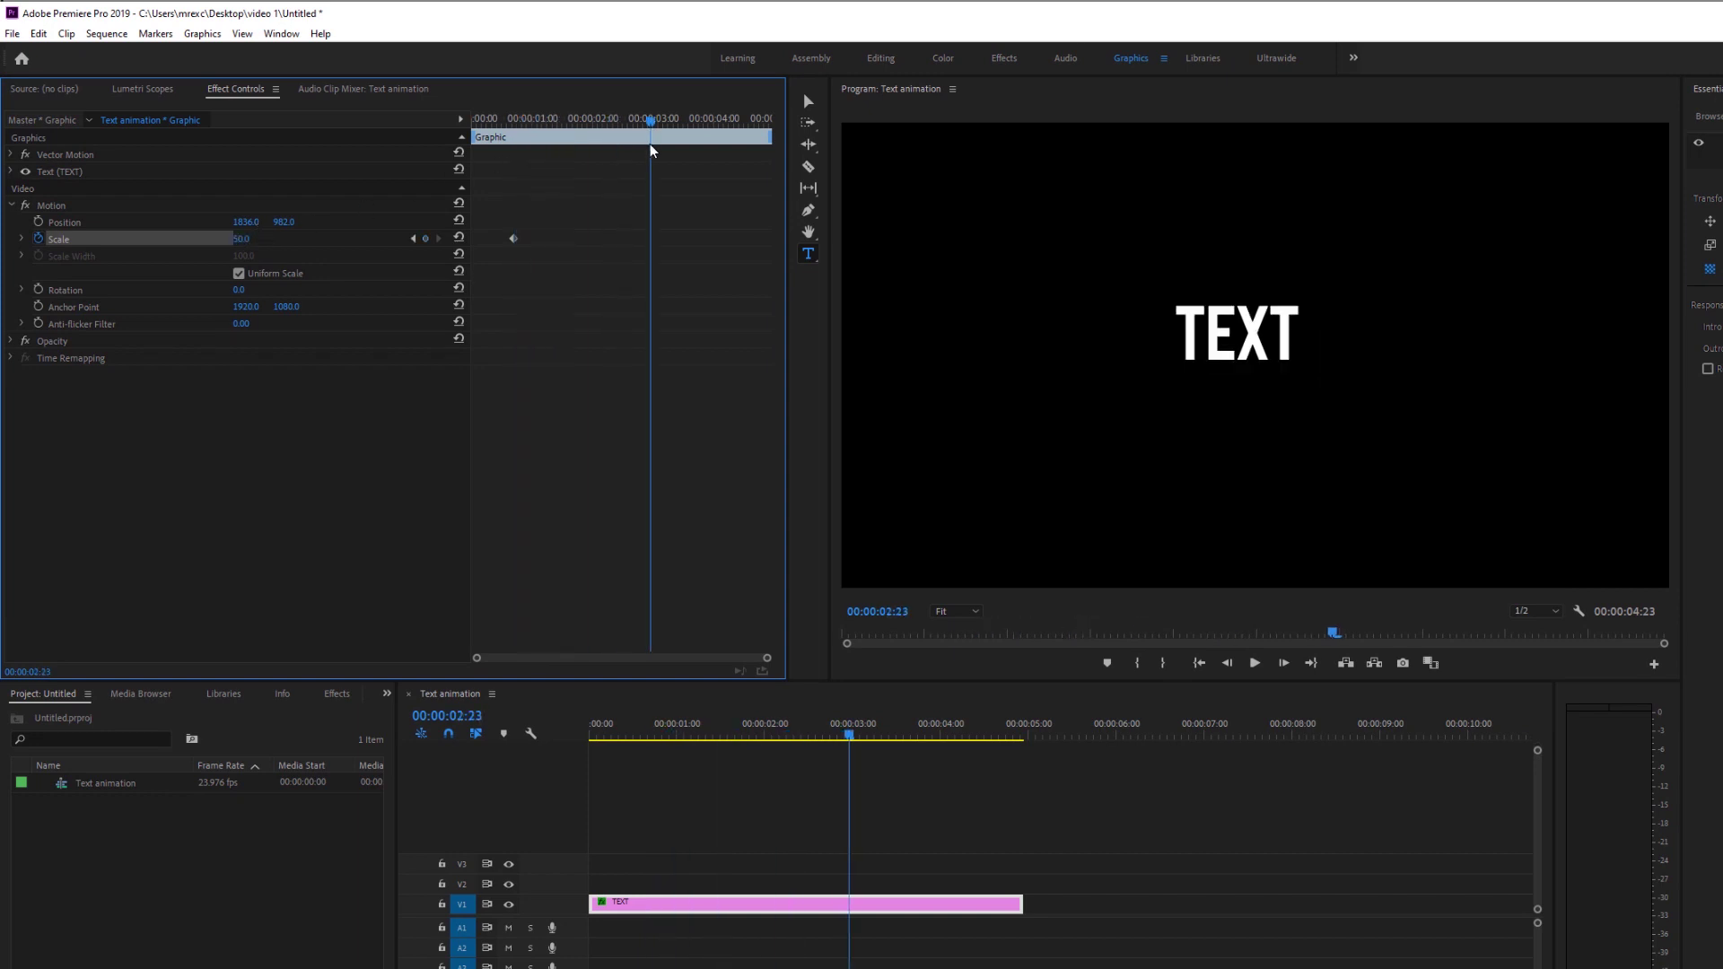
left_click(256, 238)
type("100")
key("Return")
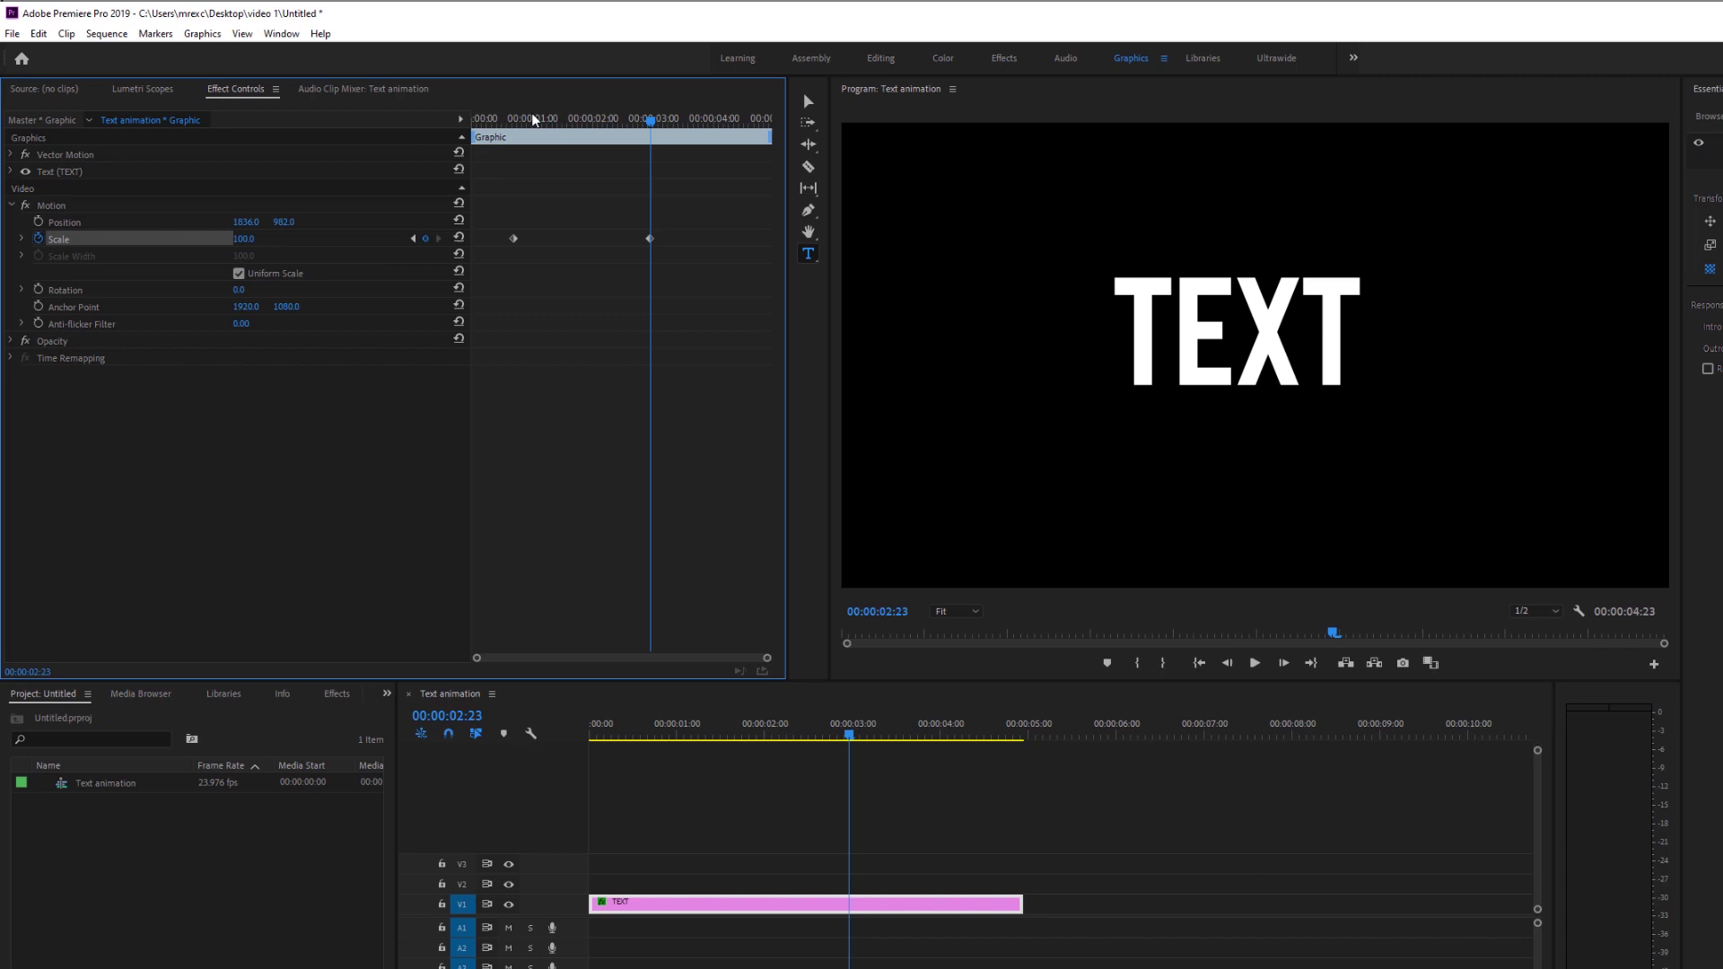
Preview the scale growth and scrub through it up to about three seconds.
left_click(503, 119)
key("space")
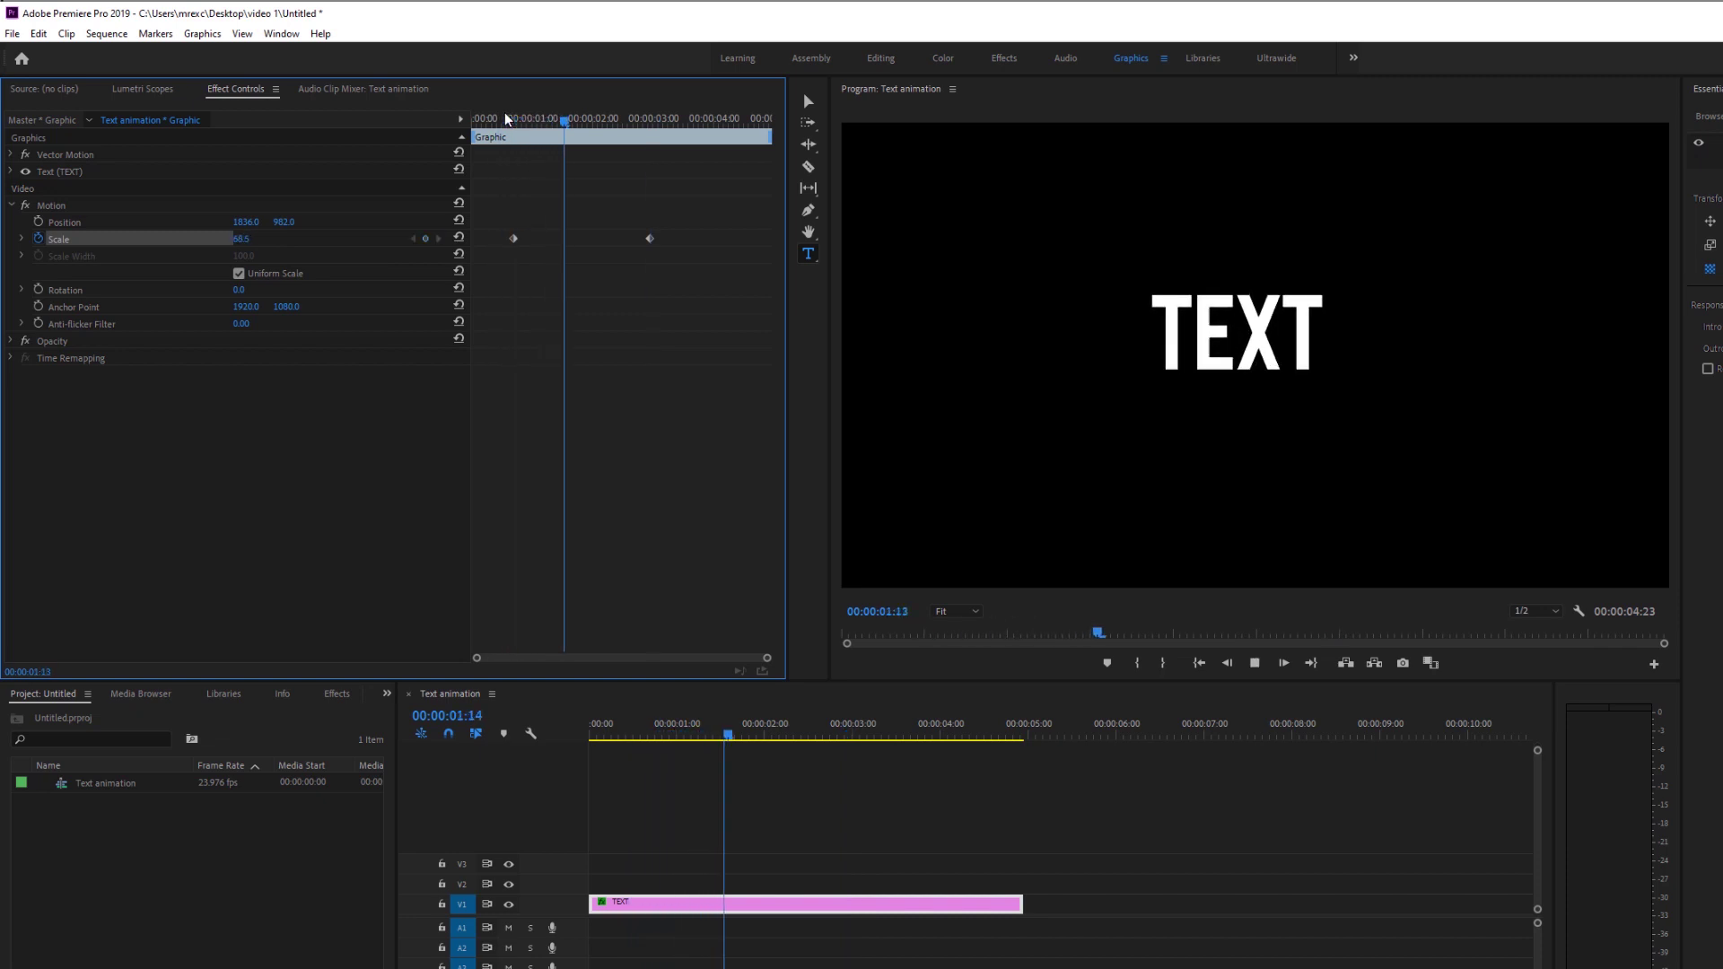
key("space")
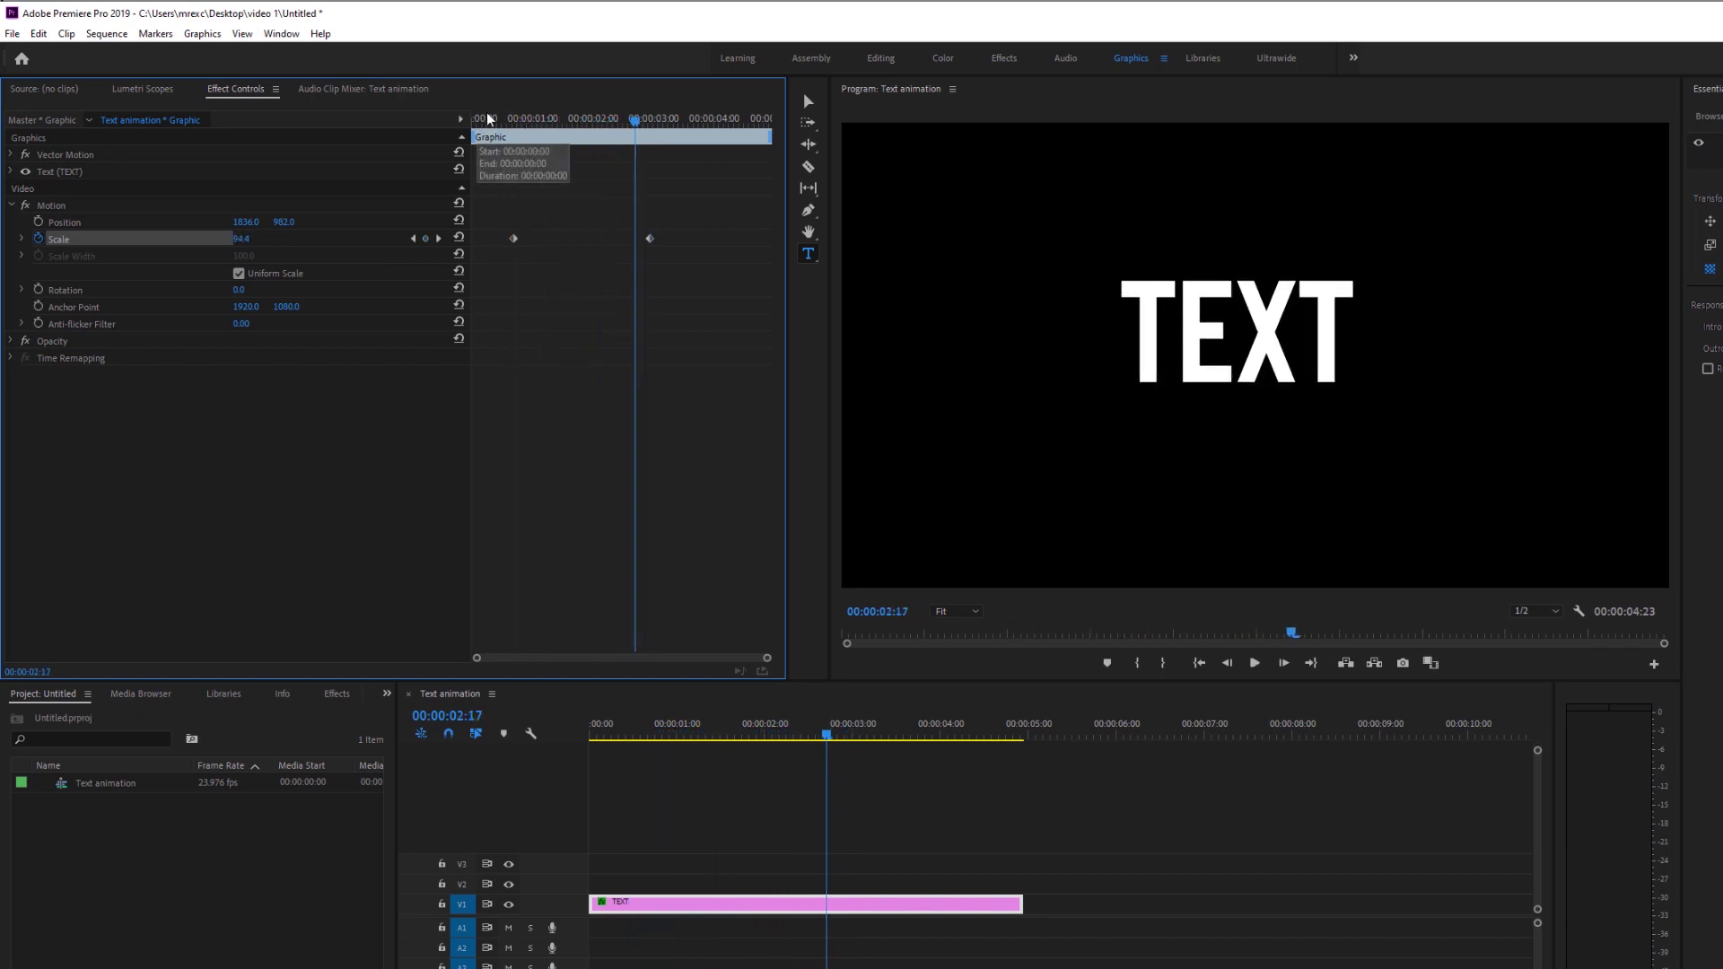
left_click_drag(485, 120, 570, 457)
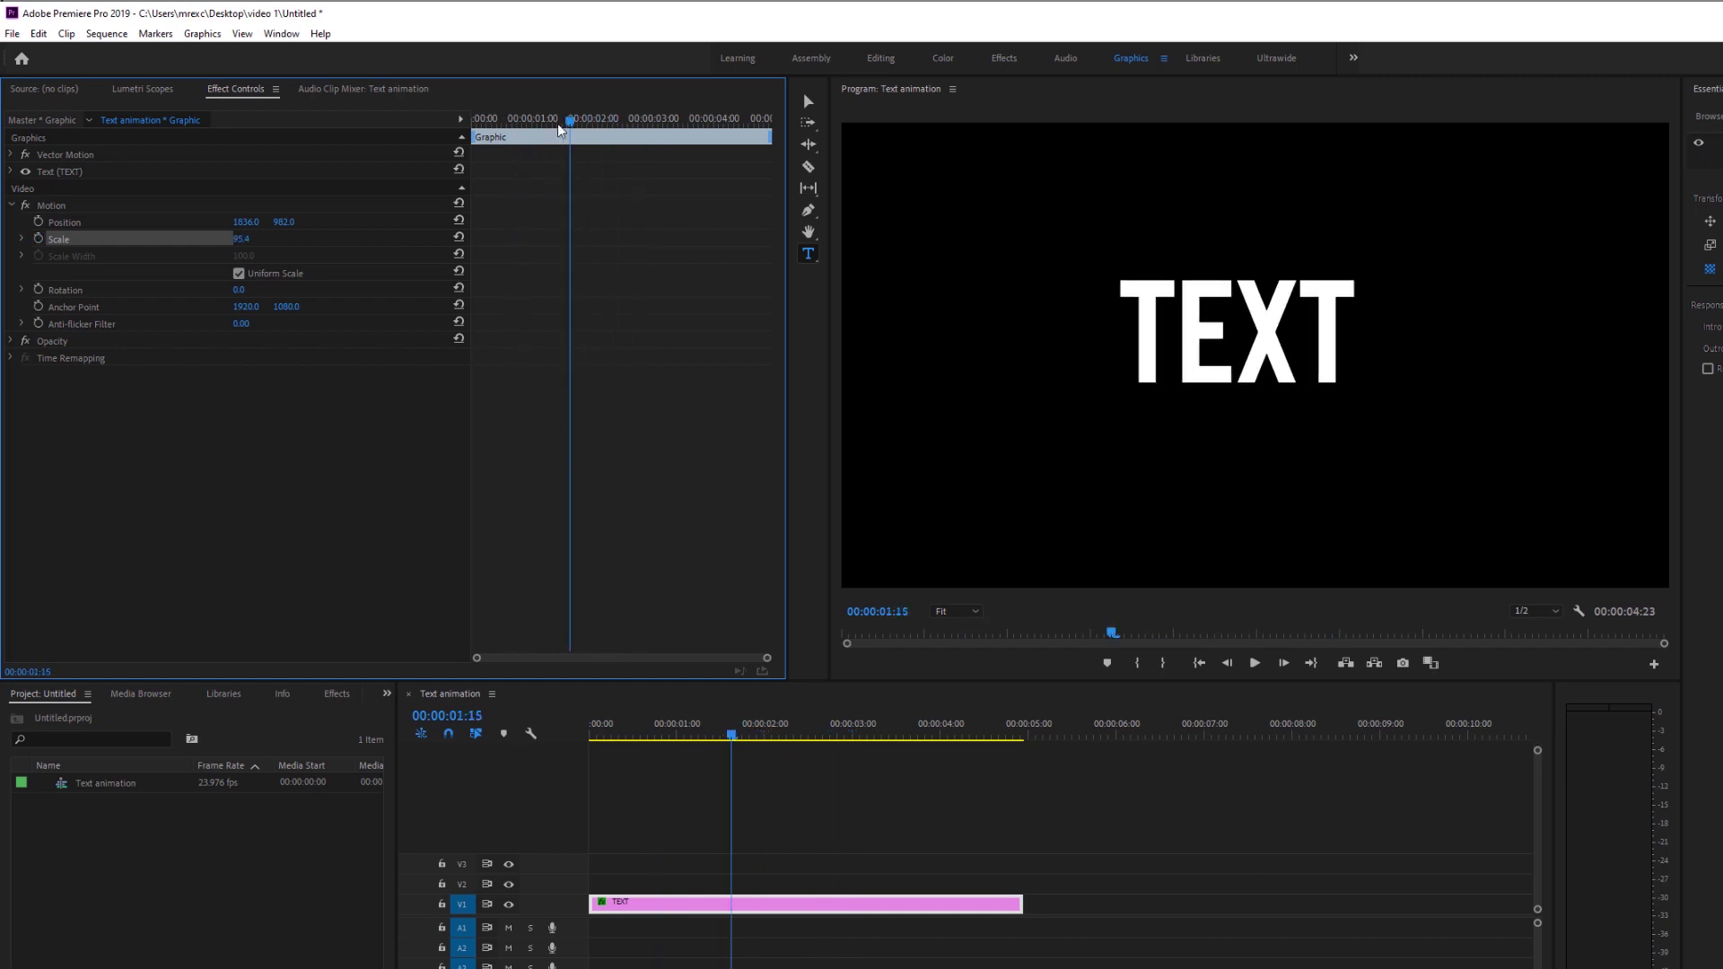
Keyframe Rotation from 0° at the clip start to 90° at about three seconds.
left_click_drag(558, 121, 486, 134)
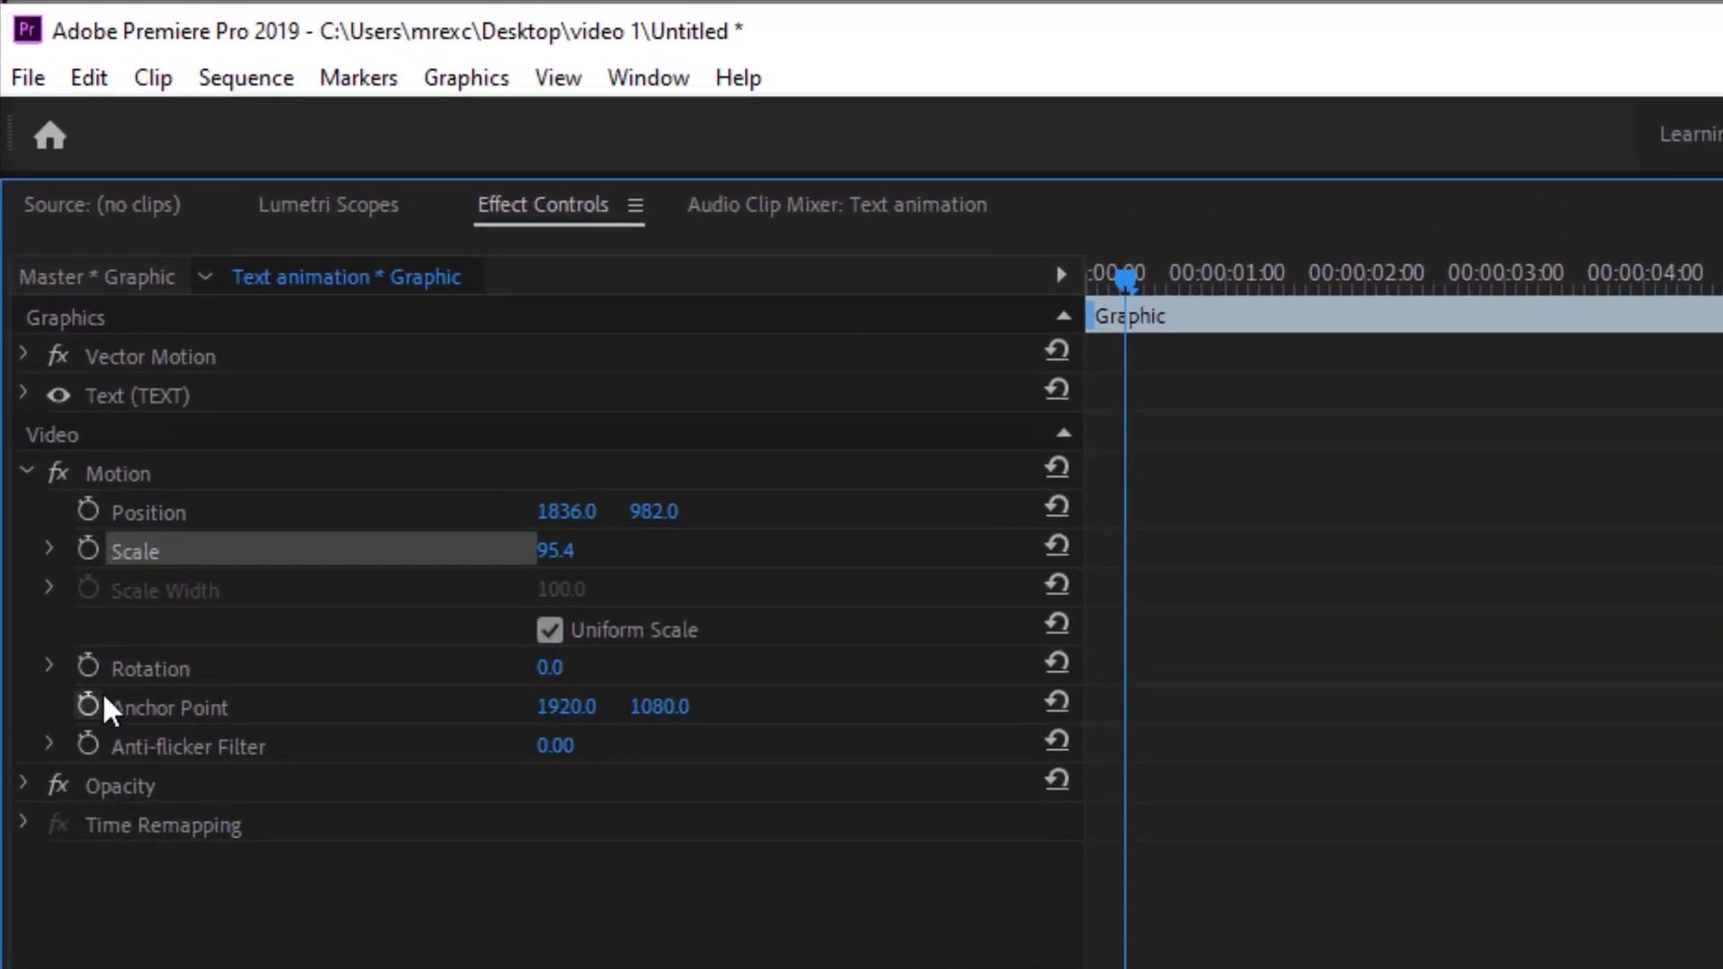
left_click(94, 671)
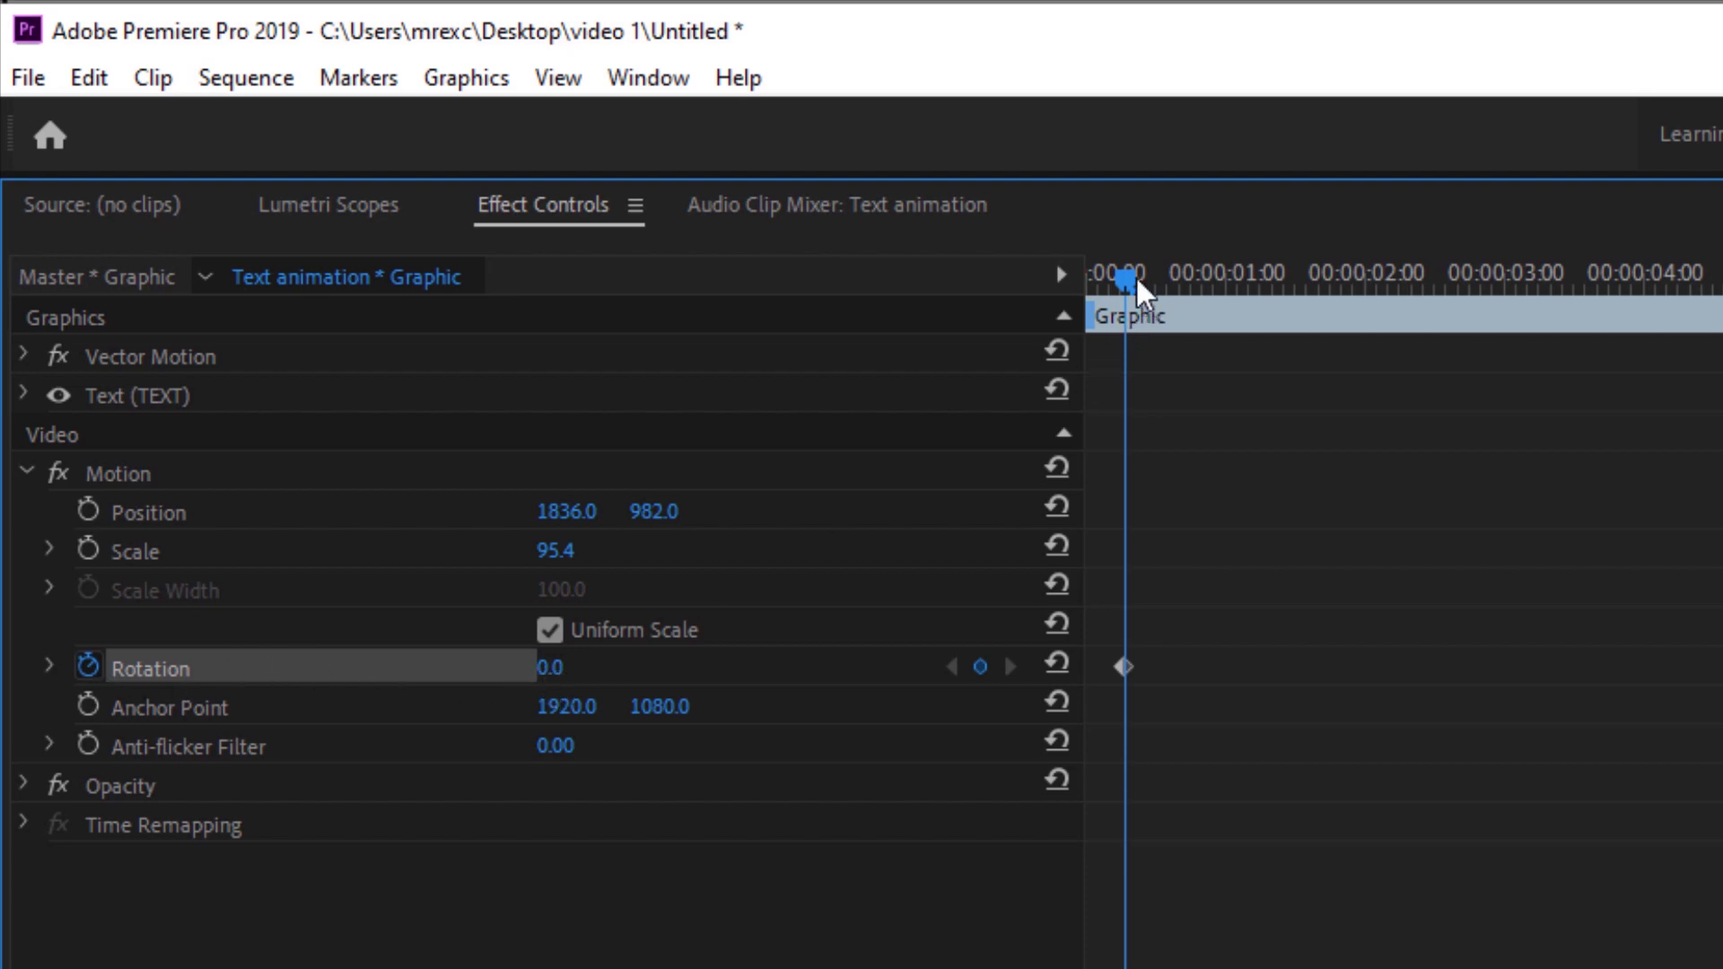
left_click_drag(1127, 271, 1520, 303)
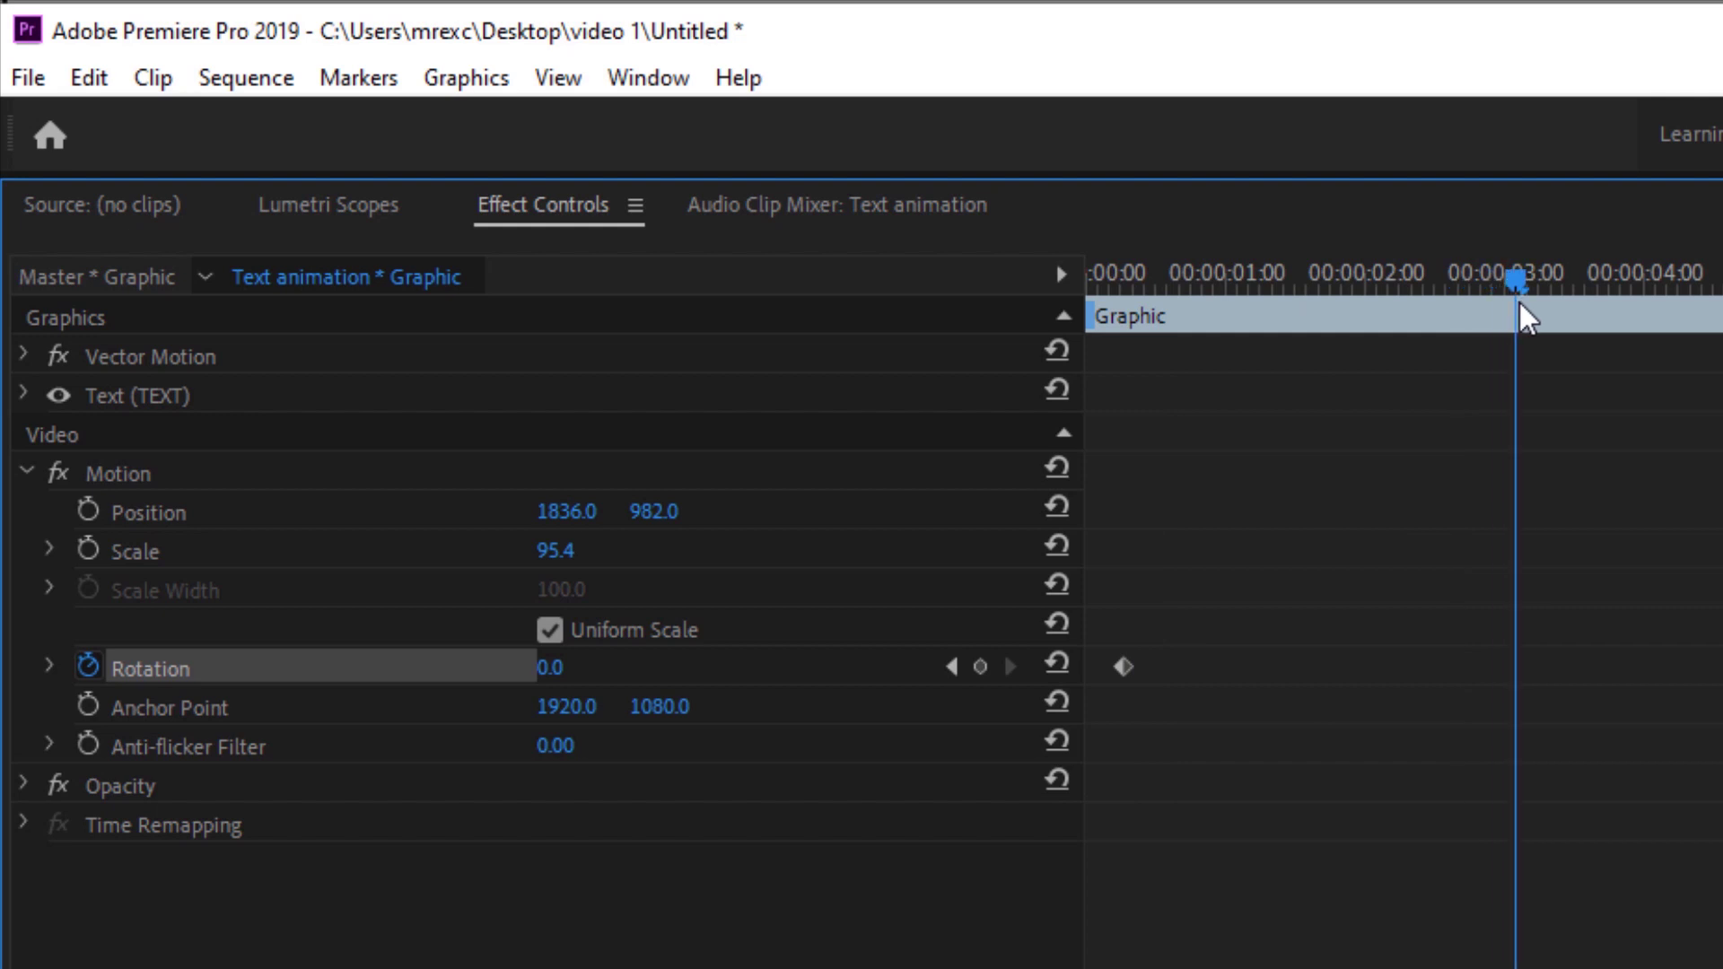
left_click(554, 672)
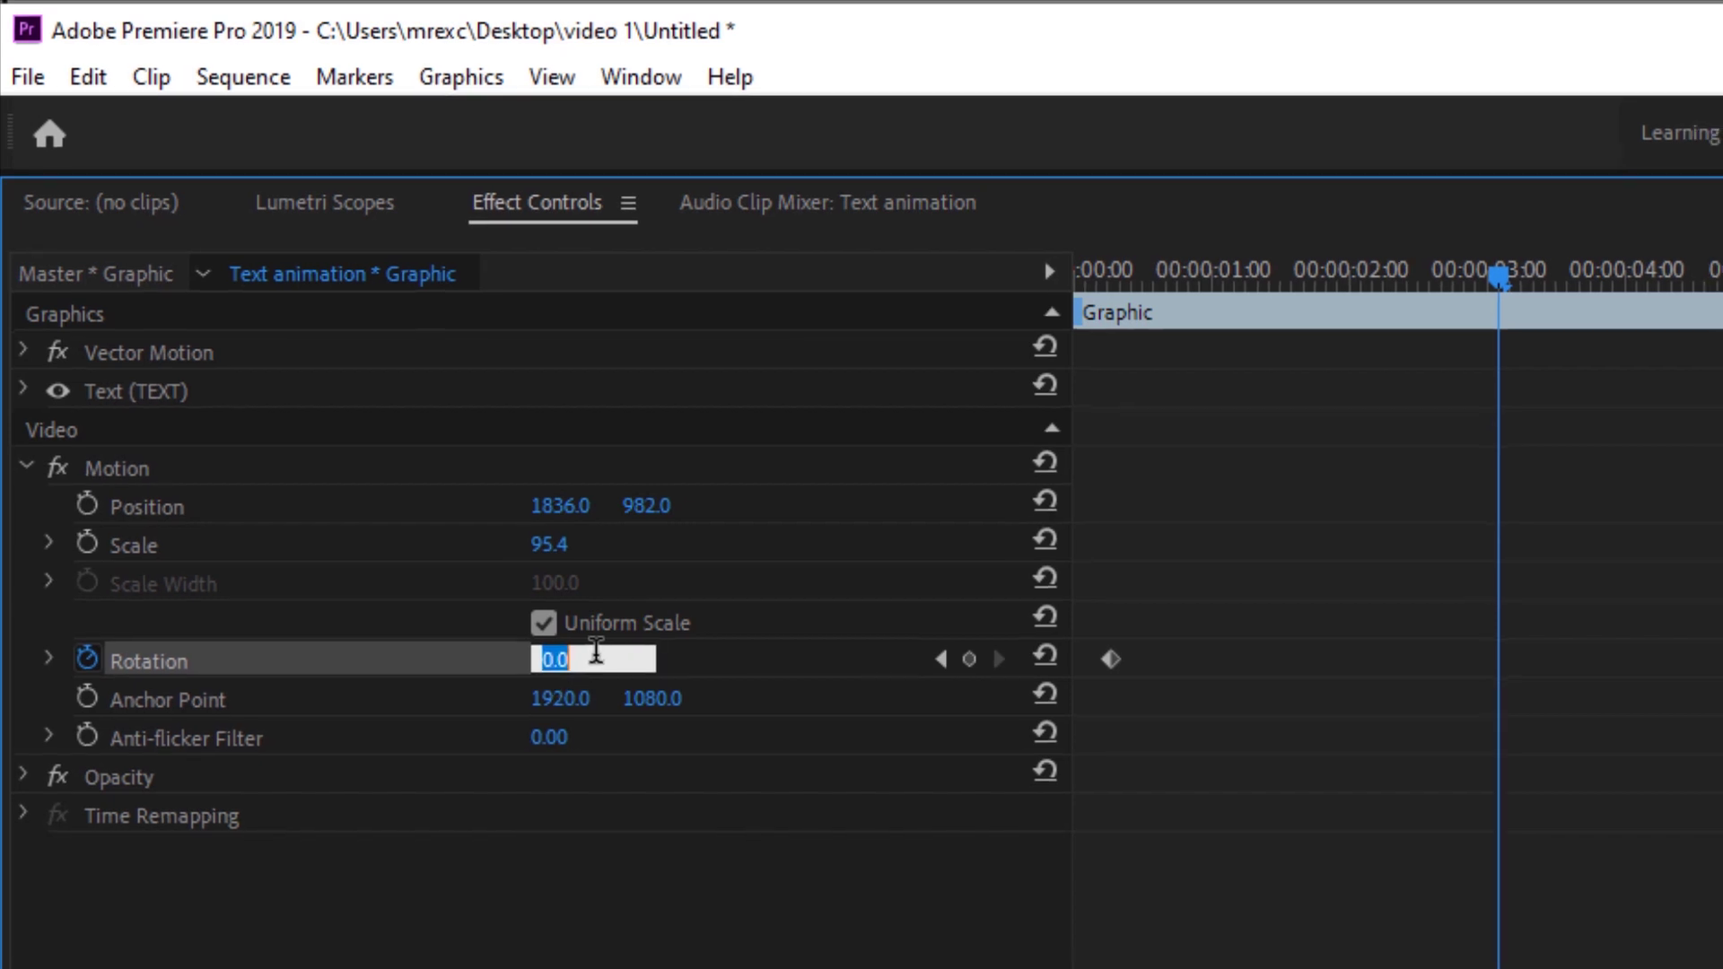
type("90")
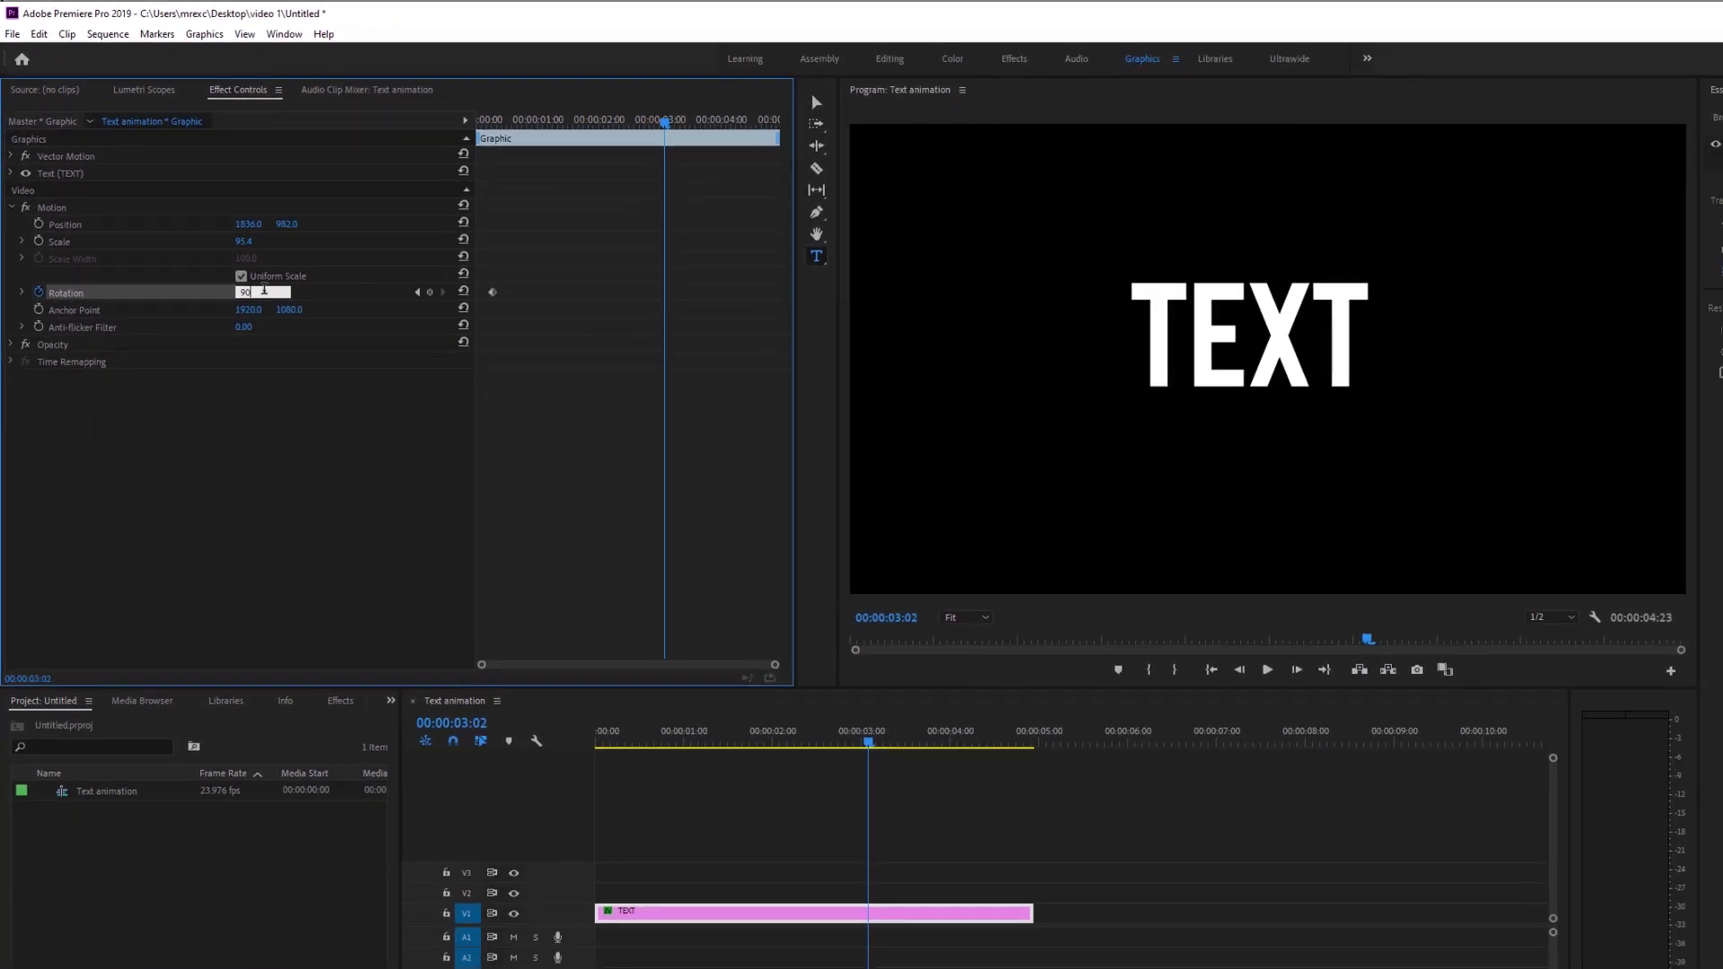
key("Return")
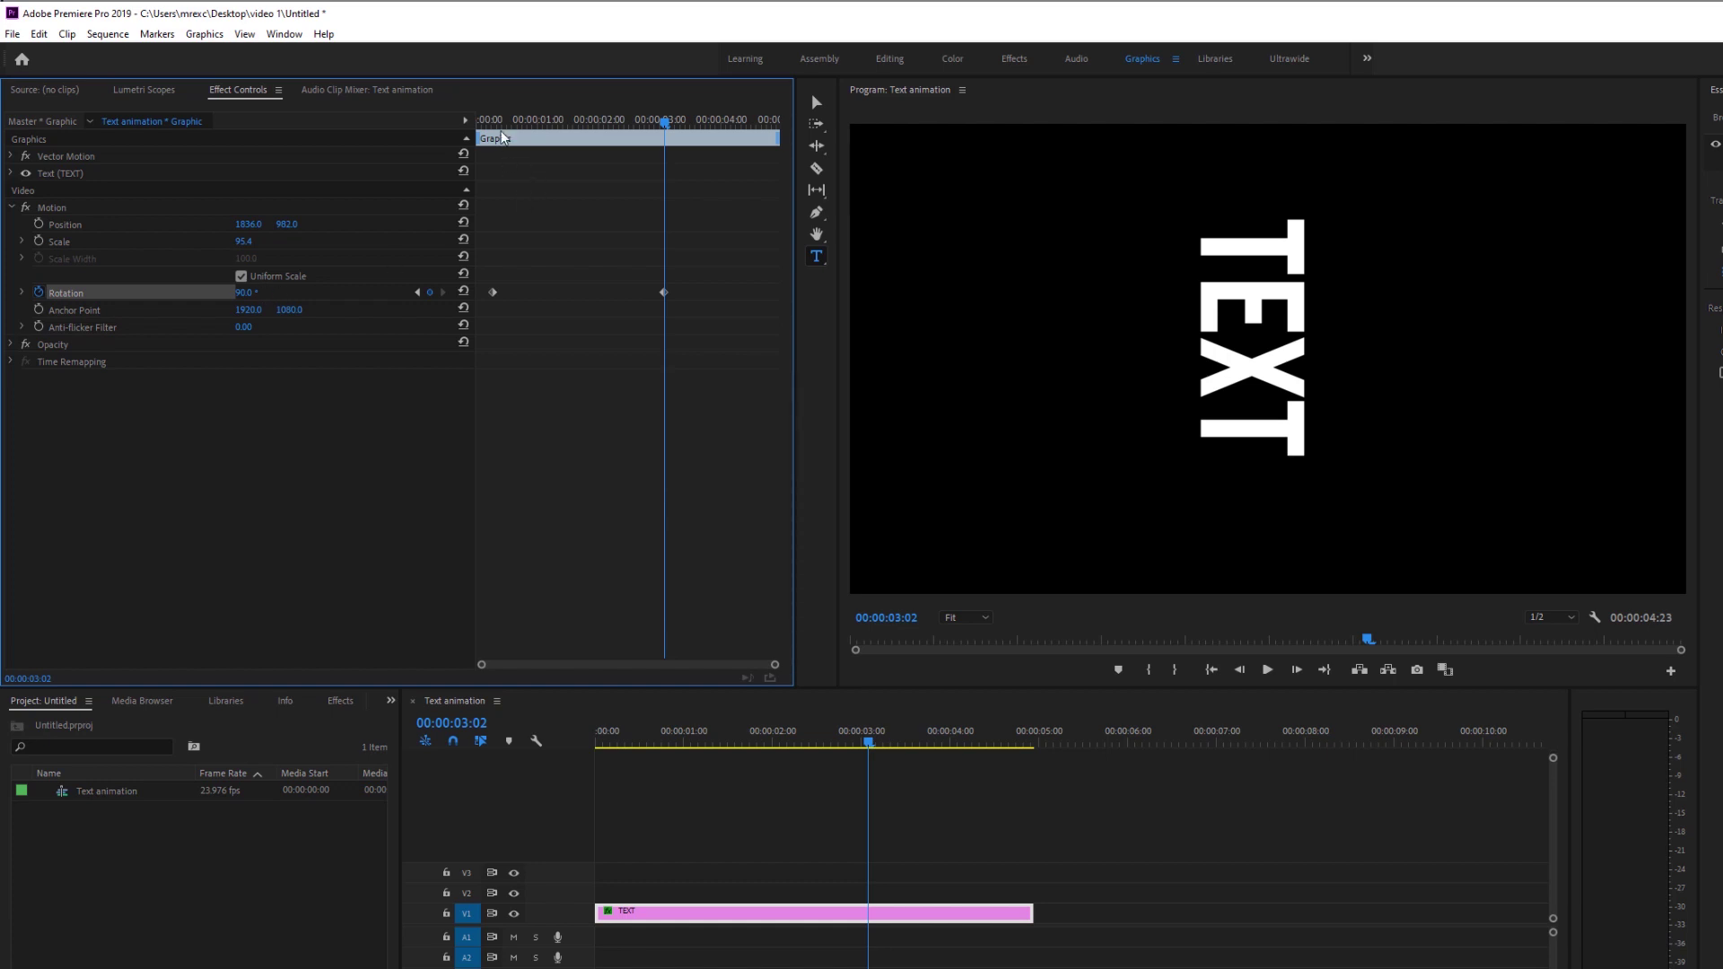
Preview the rotation and park the playhead just past three seconds.
left_click(485, 121)
key("space")
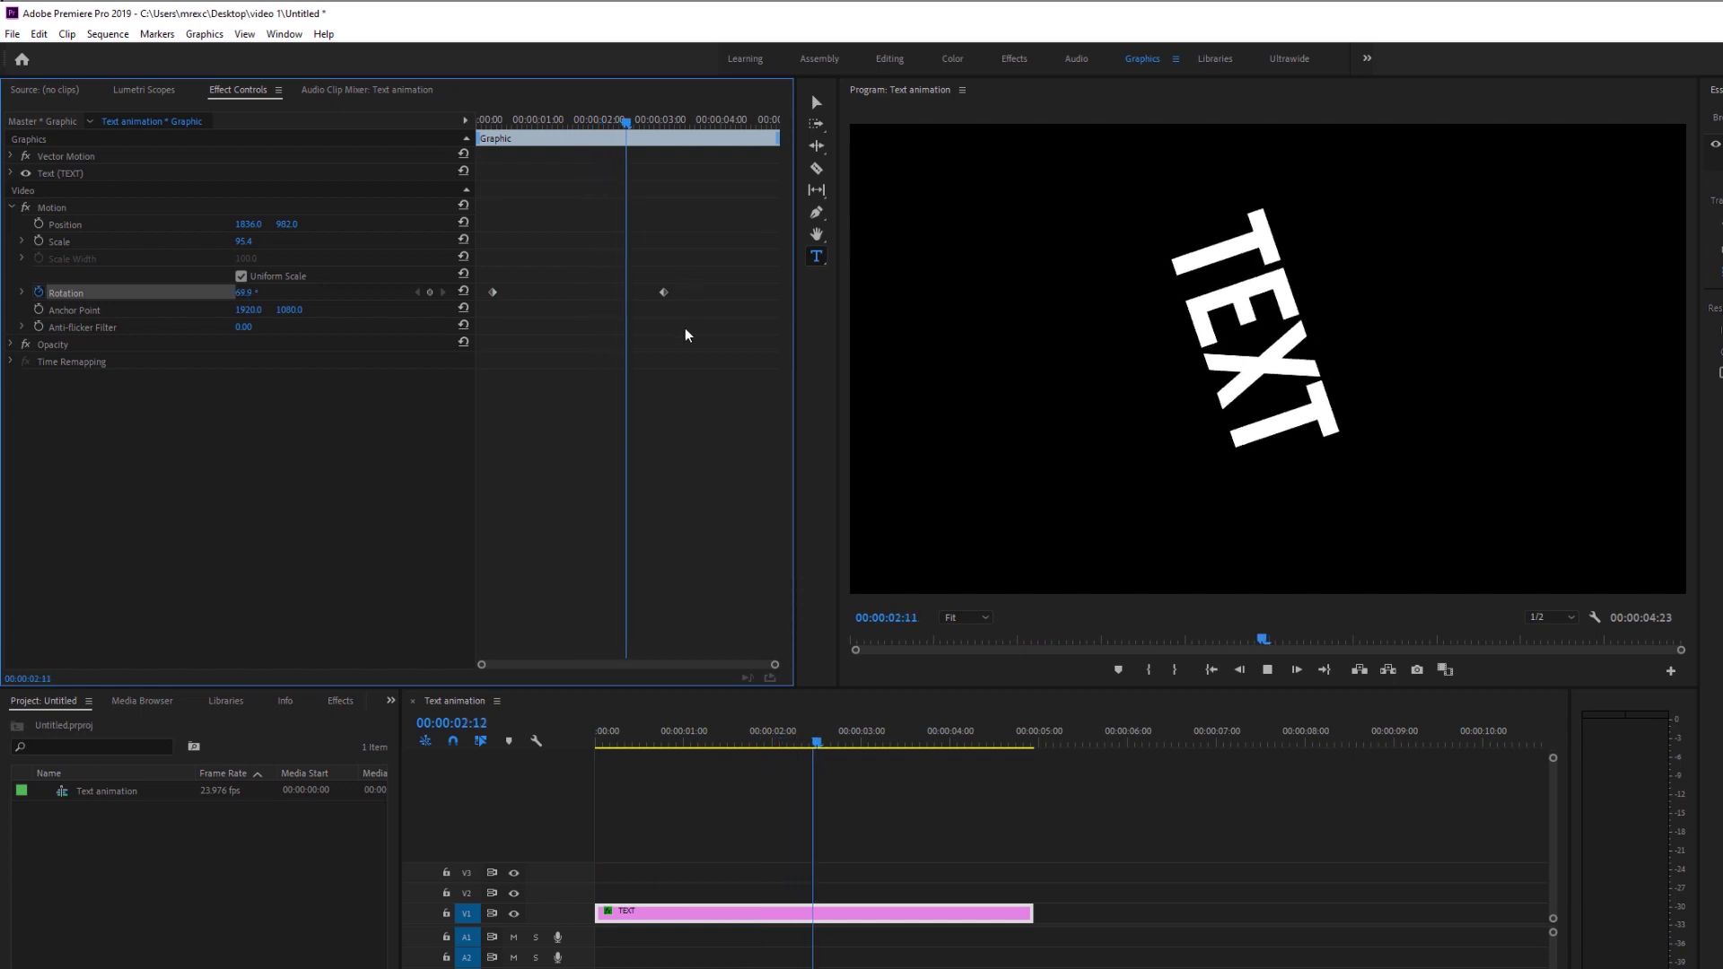
key("space")
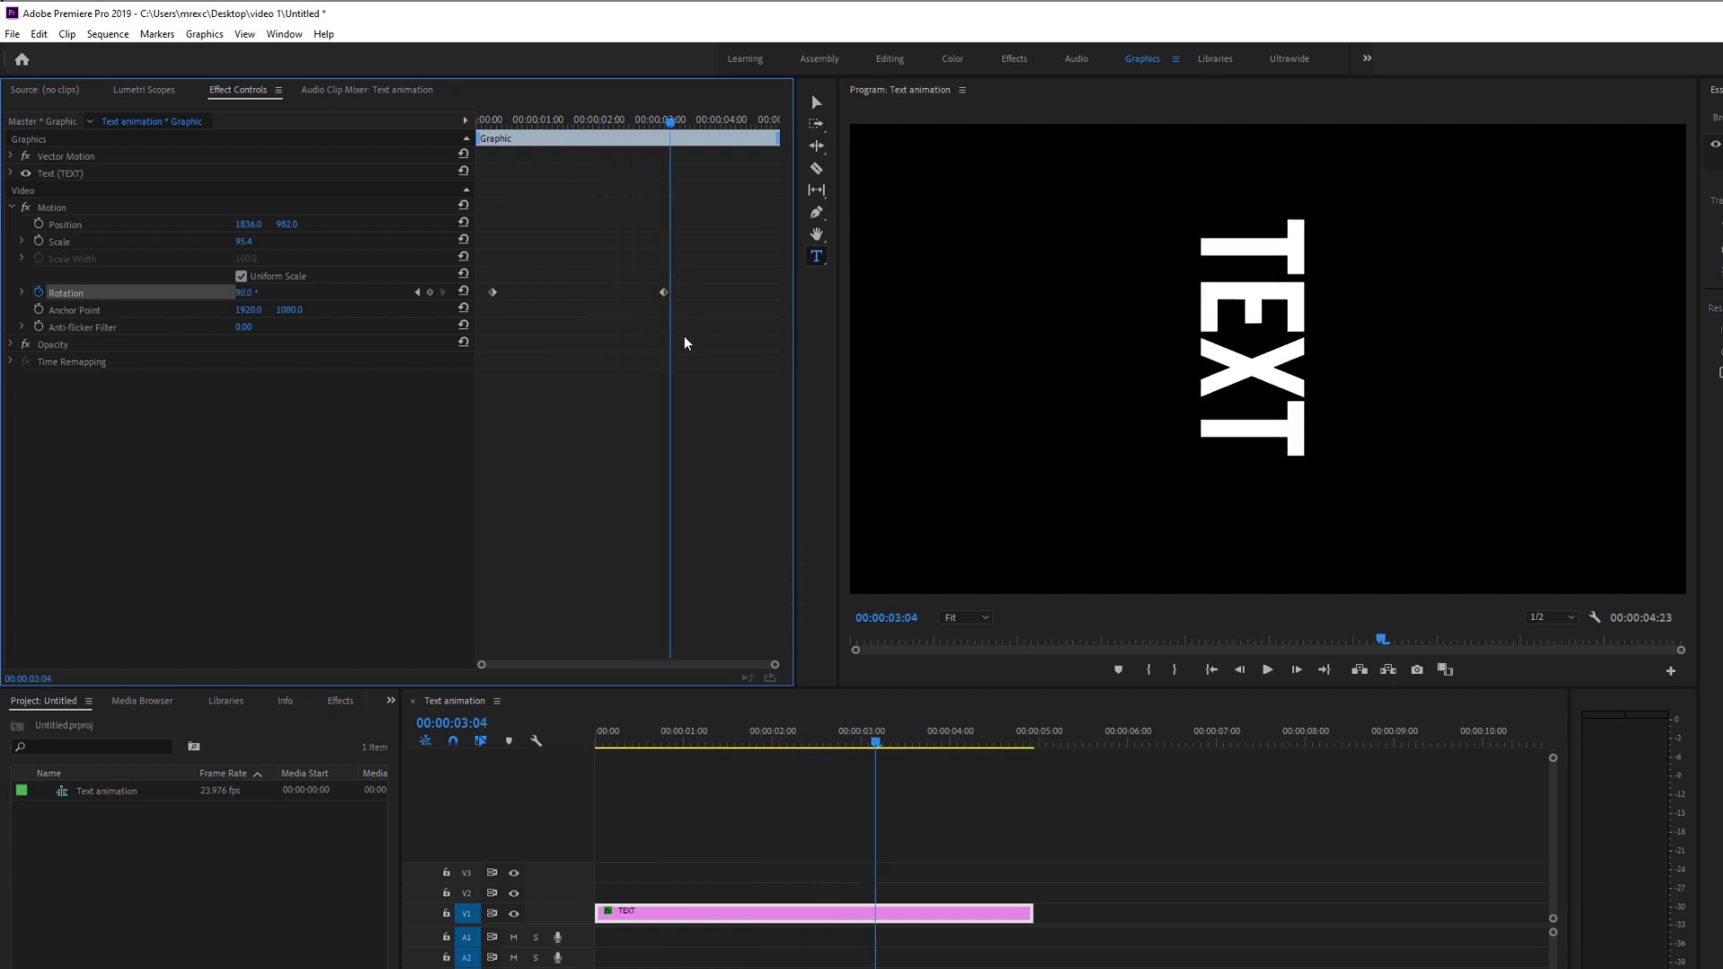
left_click_drag(673, 123, 731, 133)
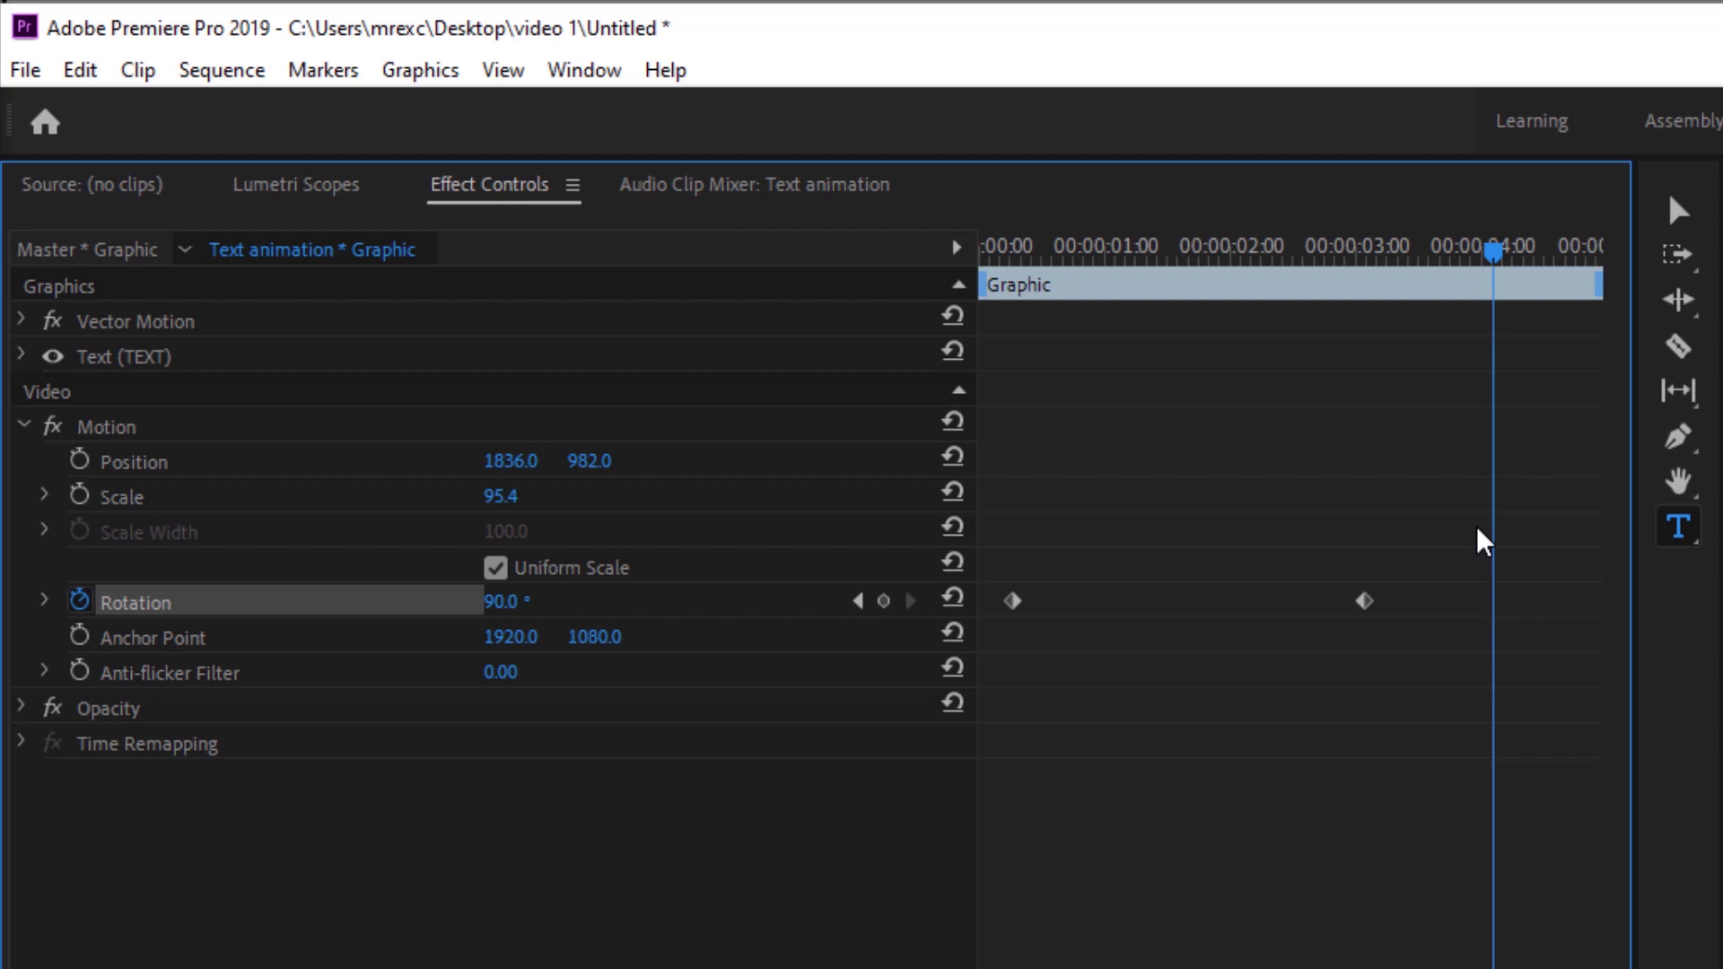
Add a Rotation keyframe holding 90° at 00:00:04:00 and a 180° keyframe near the clip's end.
left_click(884, 601)
left_click_drag(1507, 260, 1586, 270)
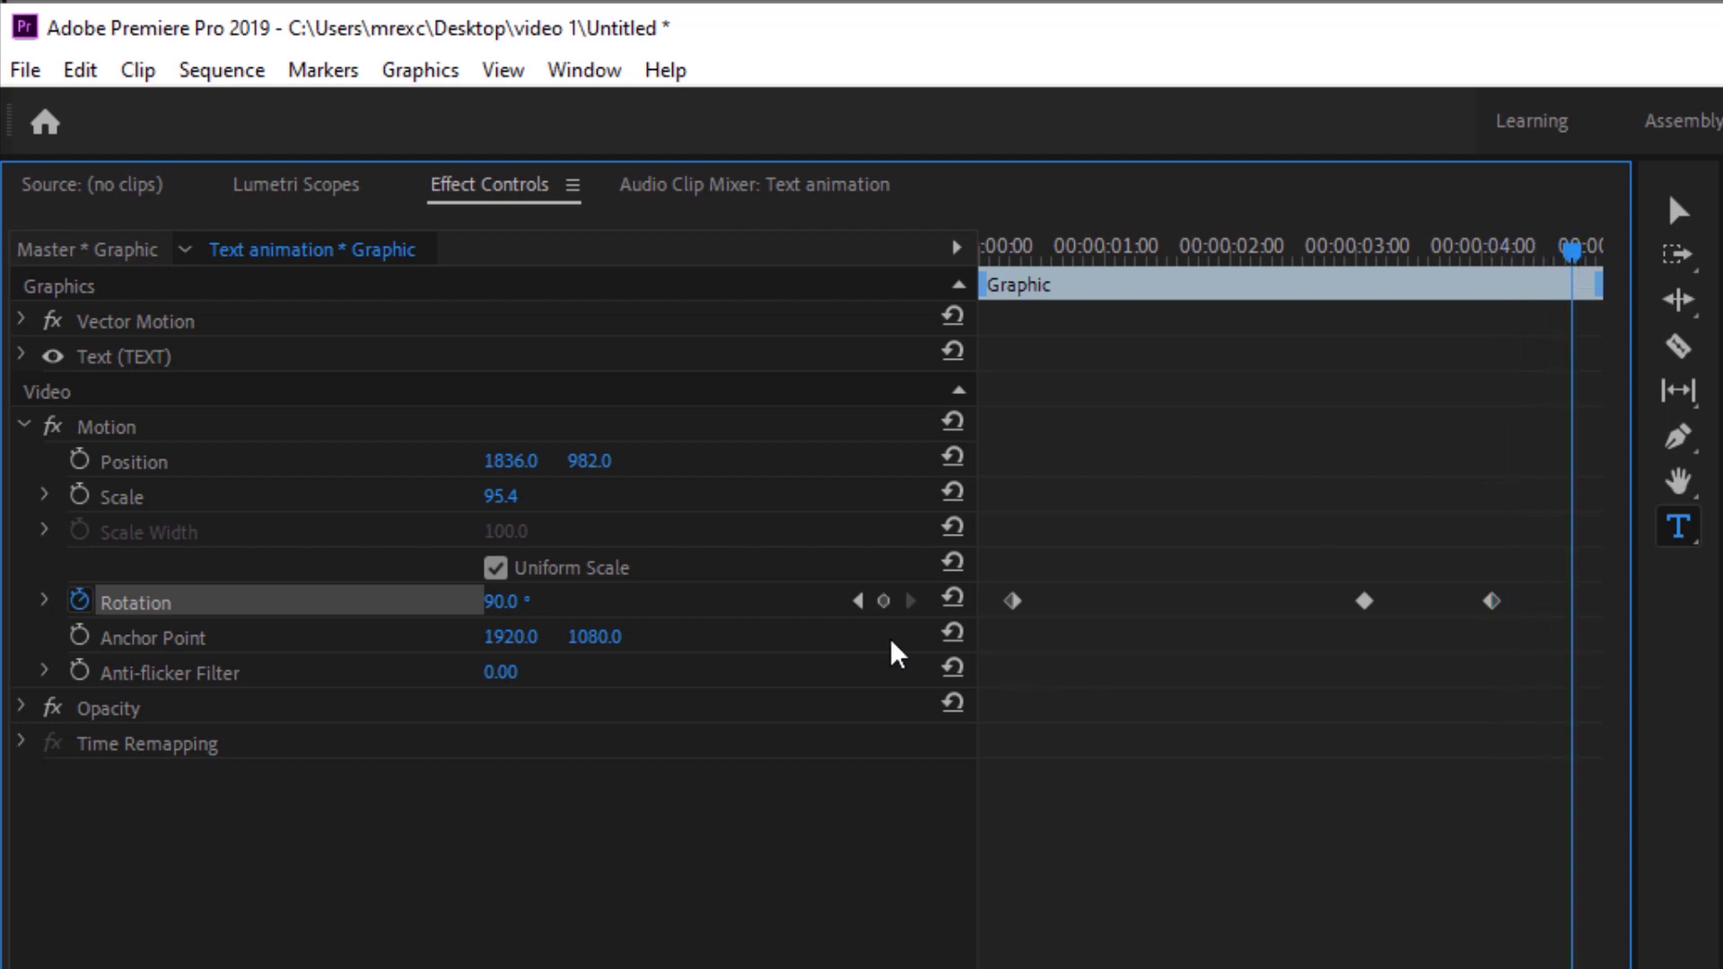
left_click(520, 601)
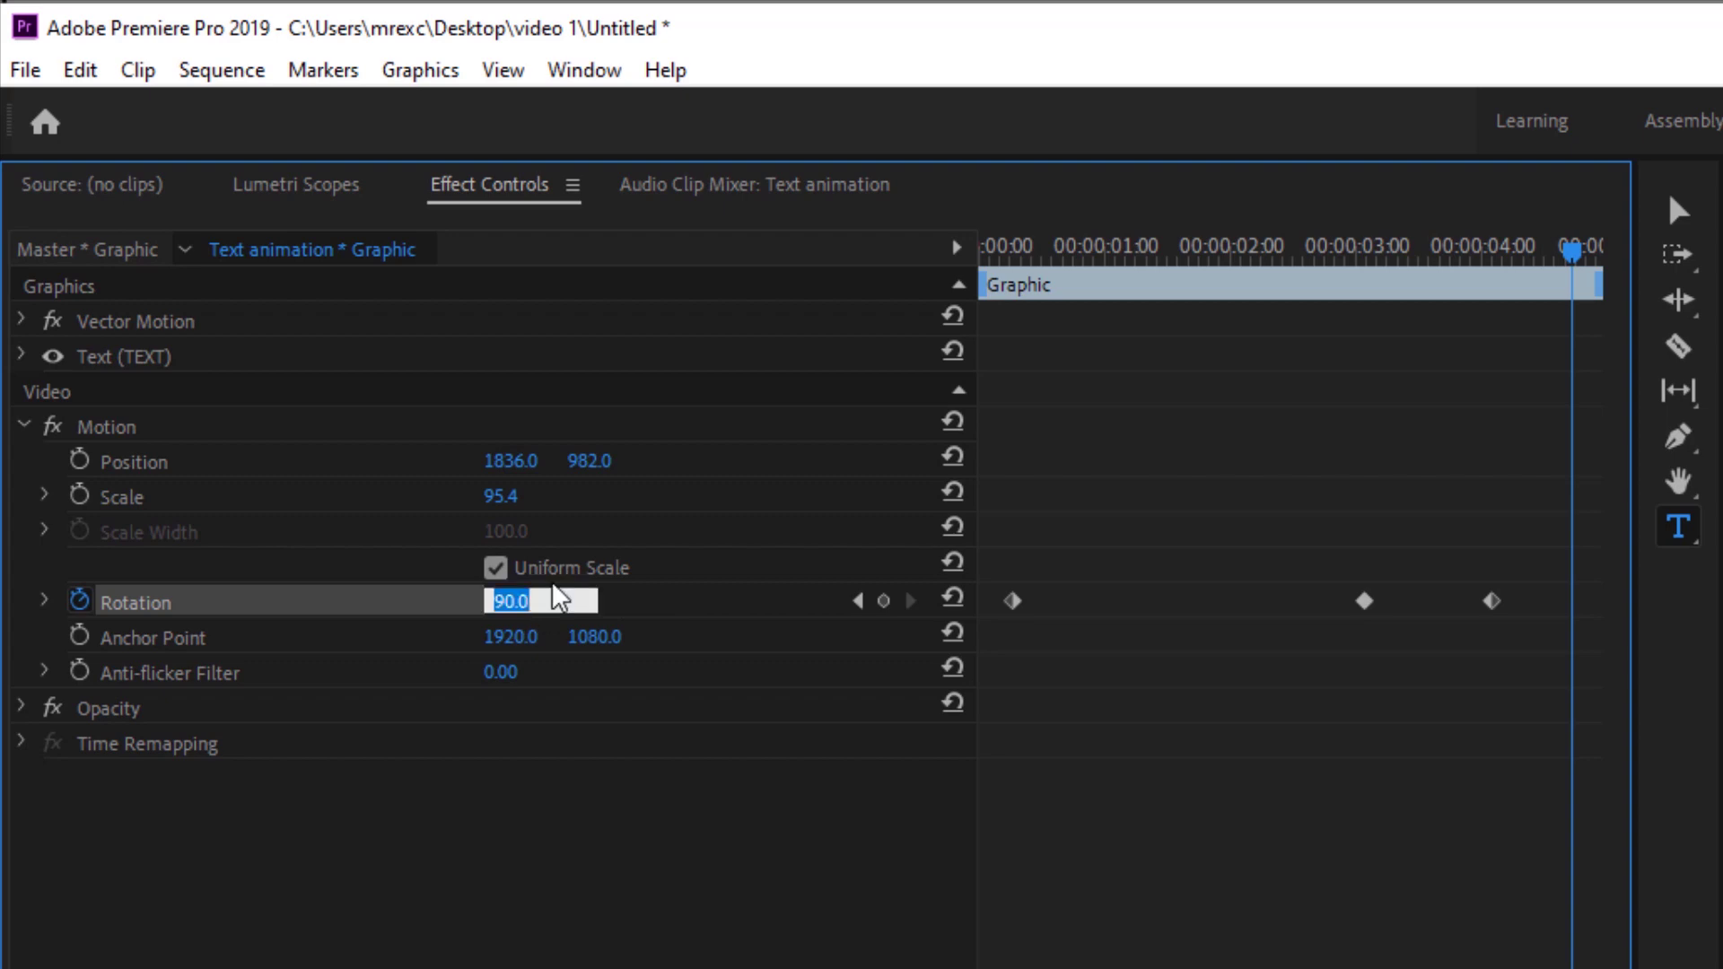
type("180")
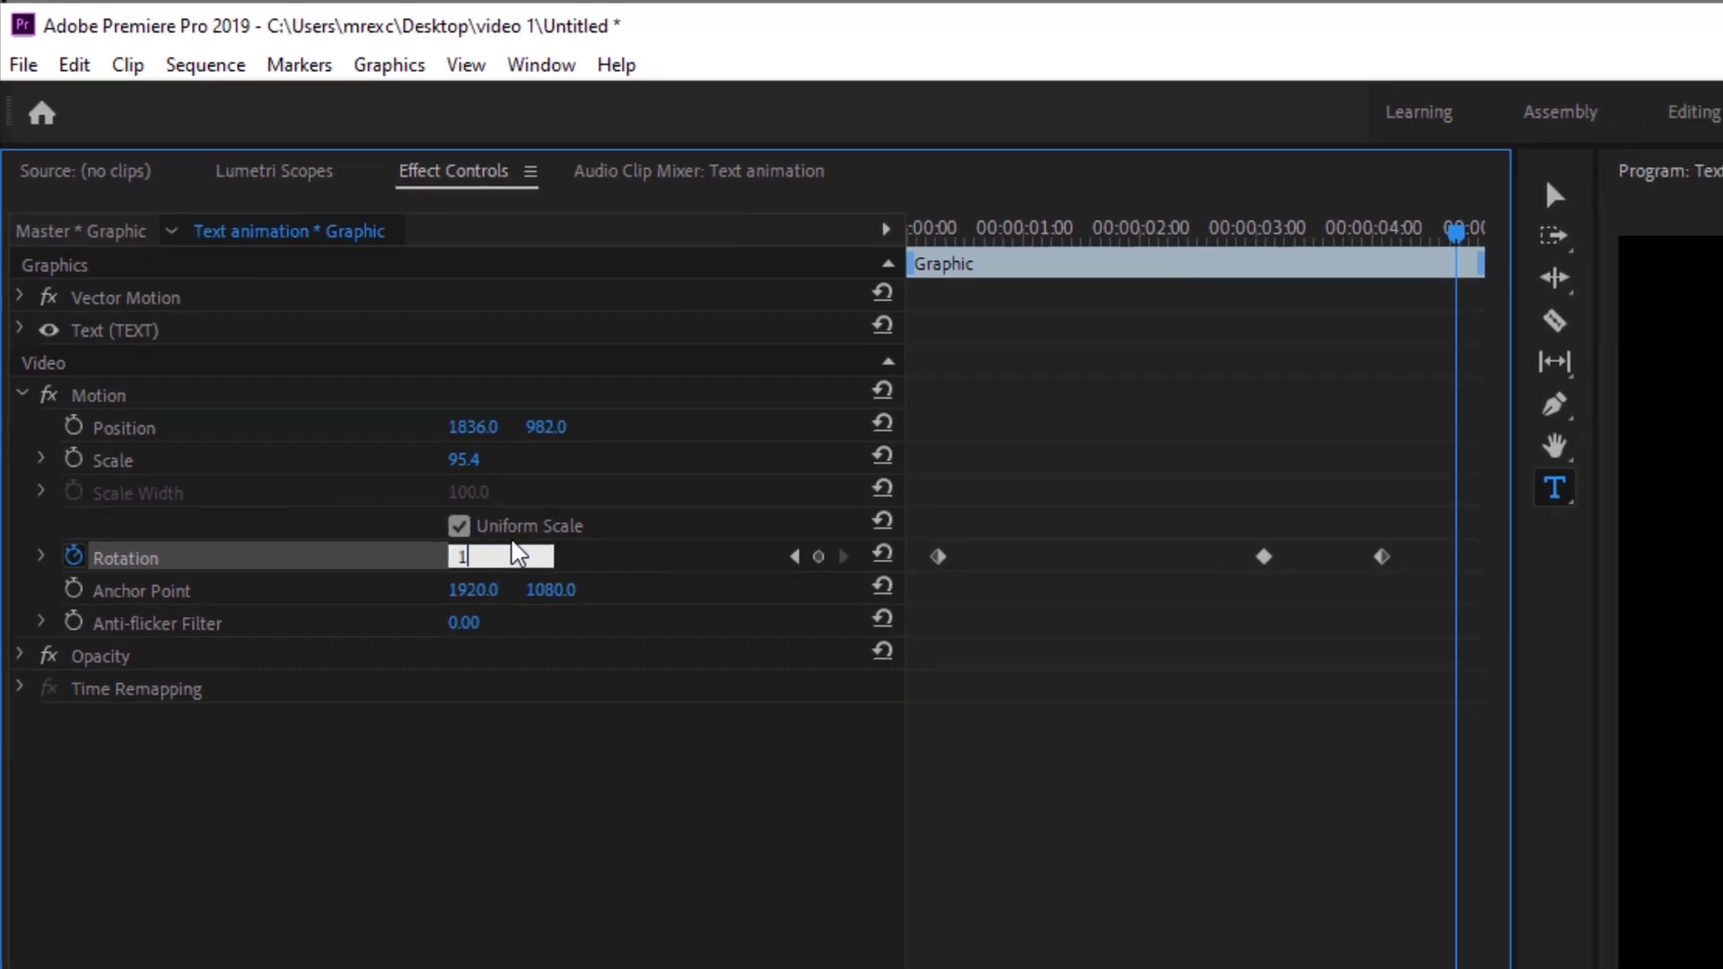
key("Return")
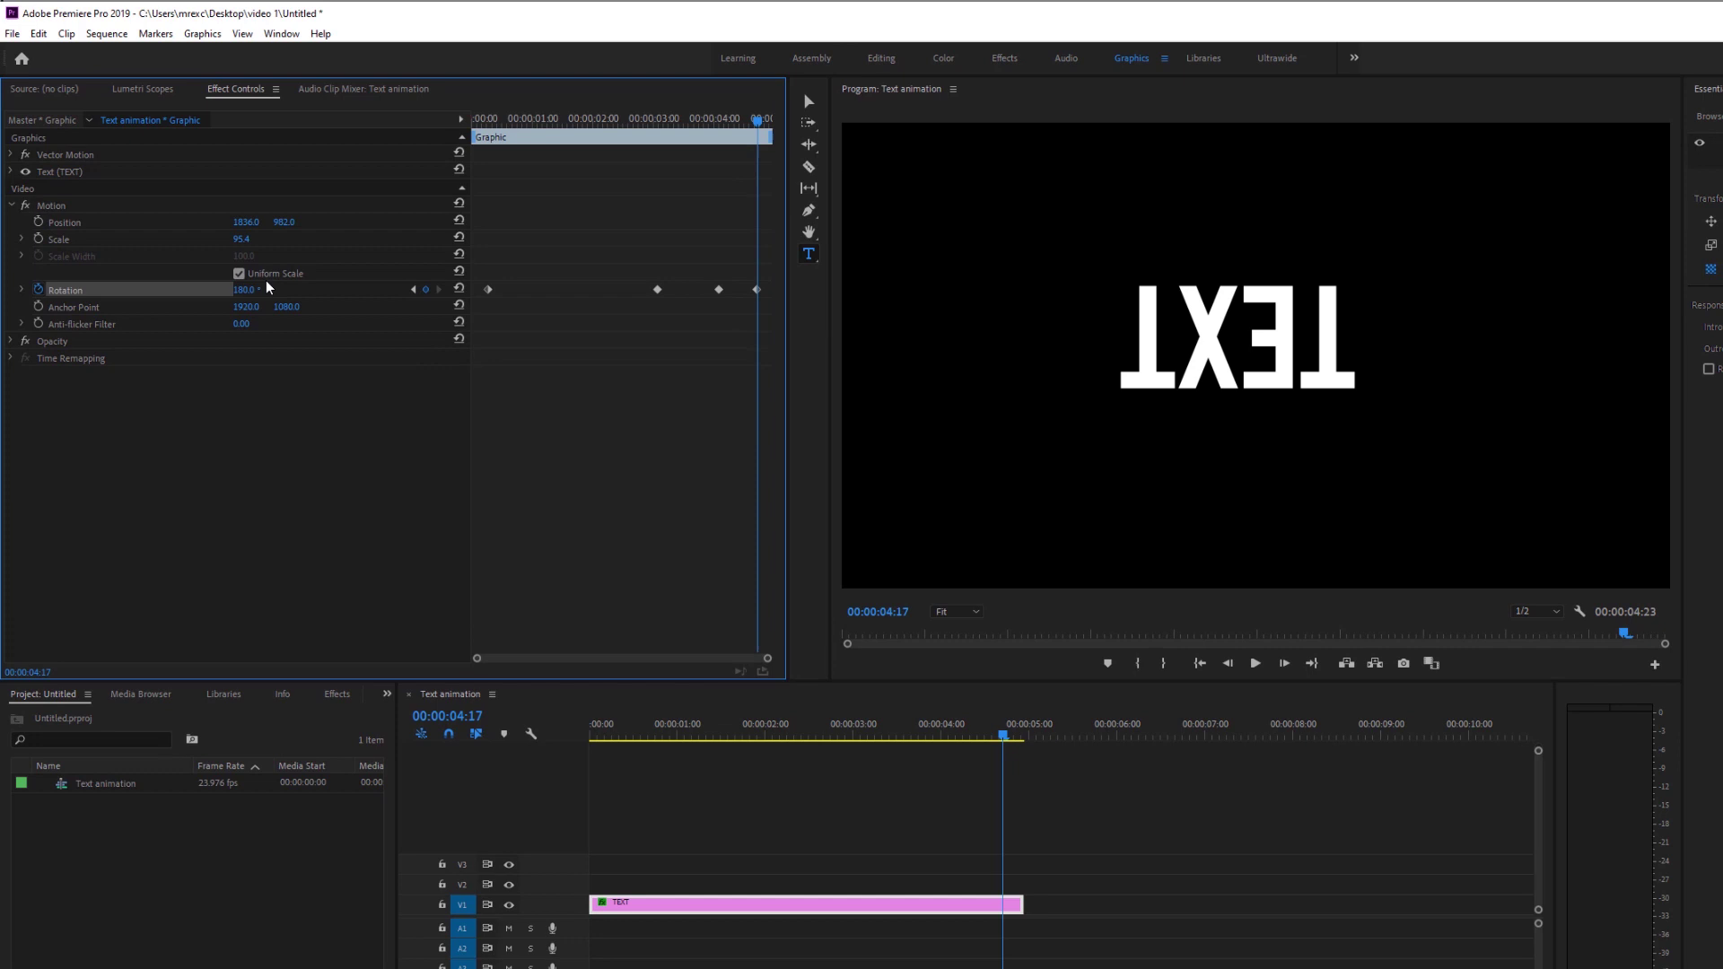
Play back from the start and scrub to check the two-stage rotation.
left_click(483, 122)
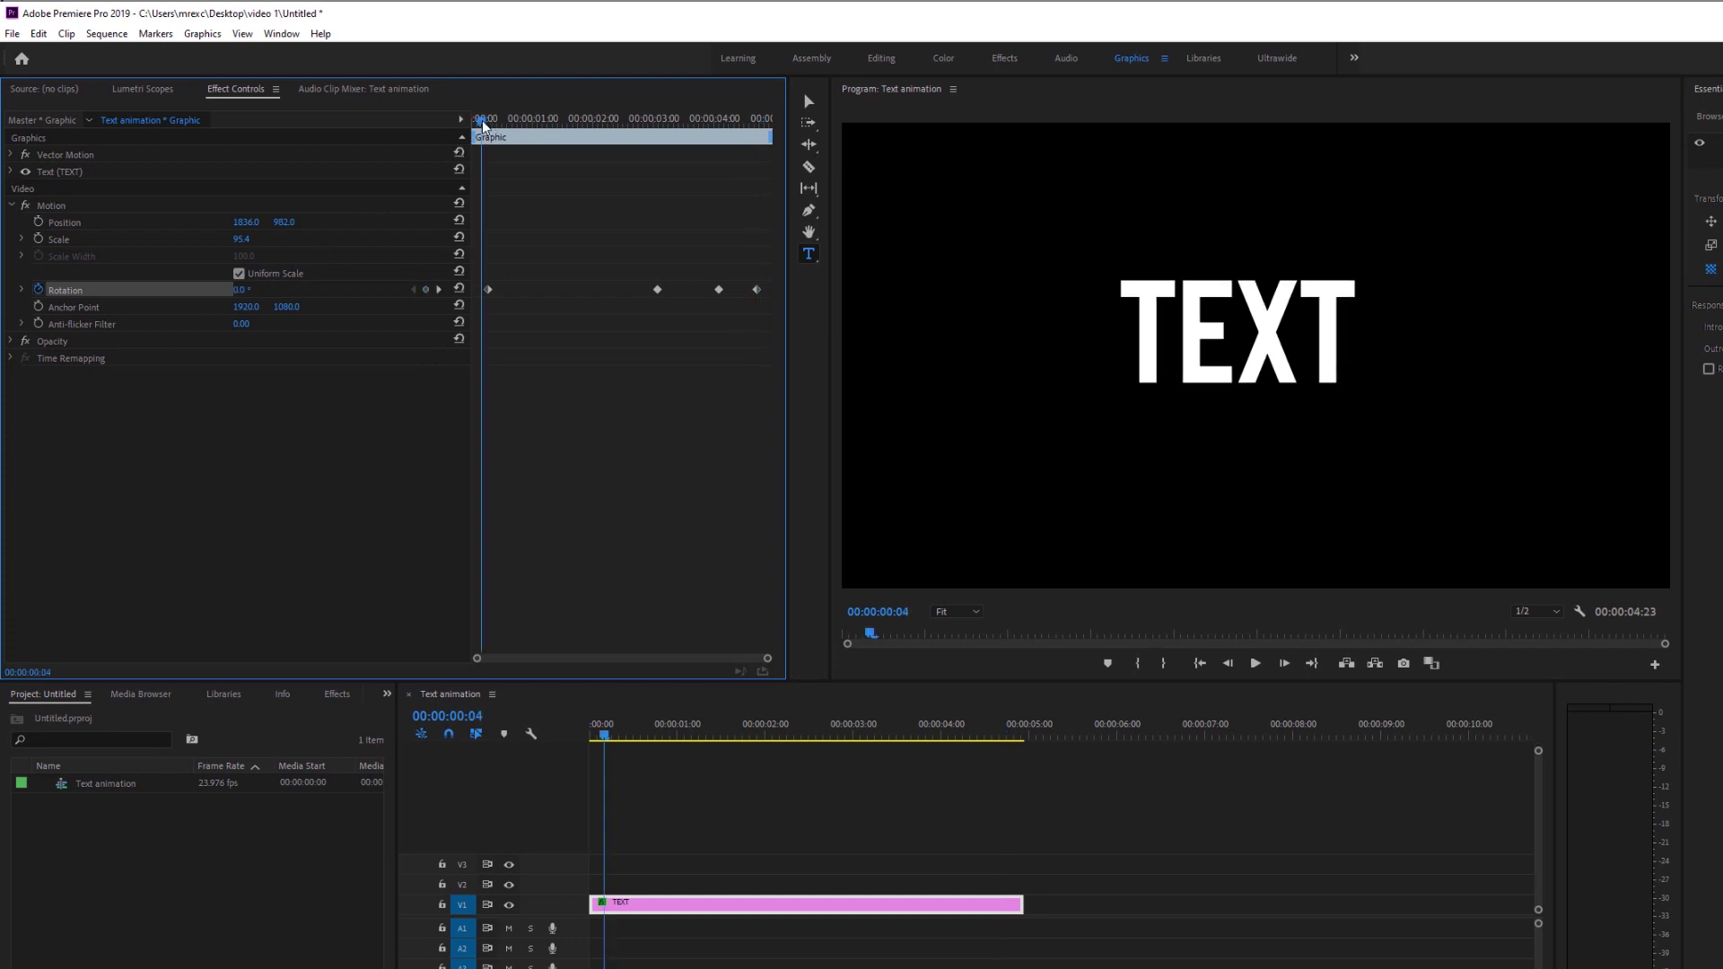
key("space")
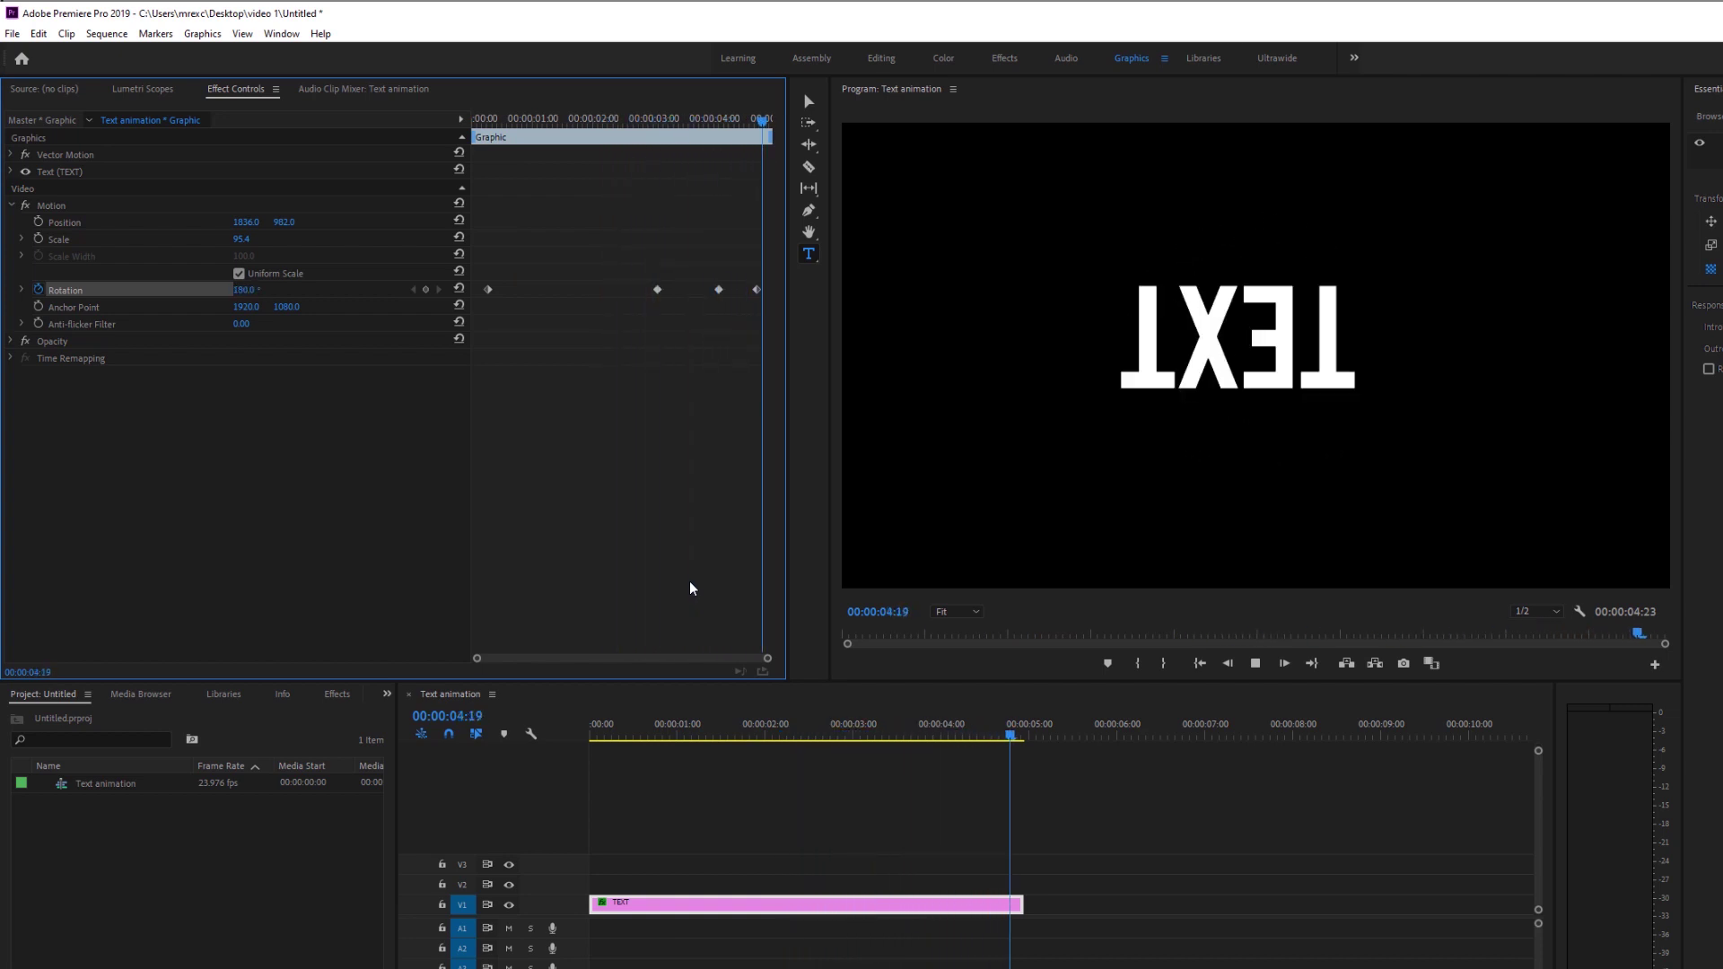
left_click_drag(674, 117, 600, 159)
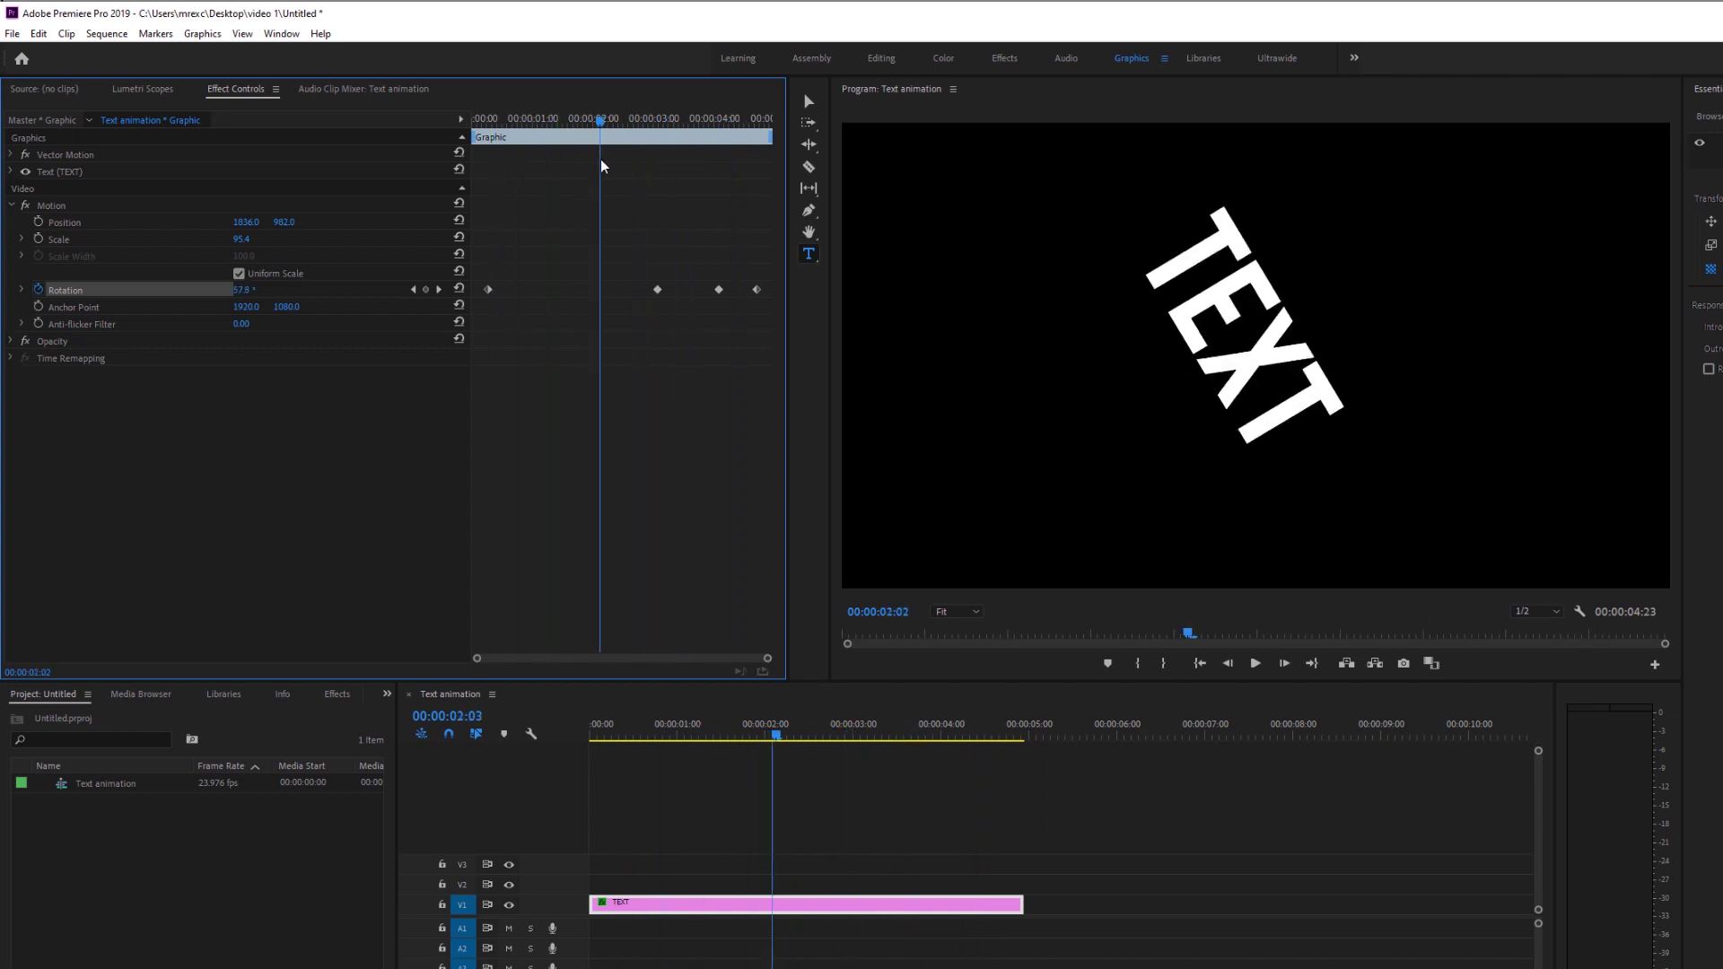
Apply Ease In to the 3s keyframe, Ease Out to the 4s keyframe, and Ease In to the final 180° keyframe.
right_click(659, 290)
left_click(732, 520)
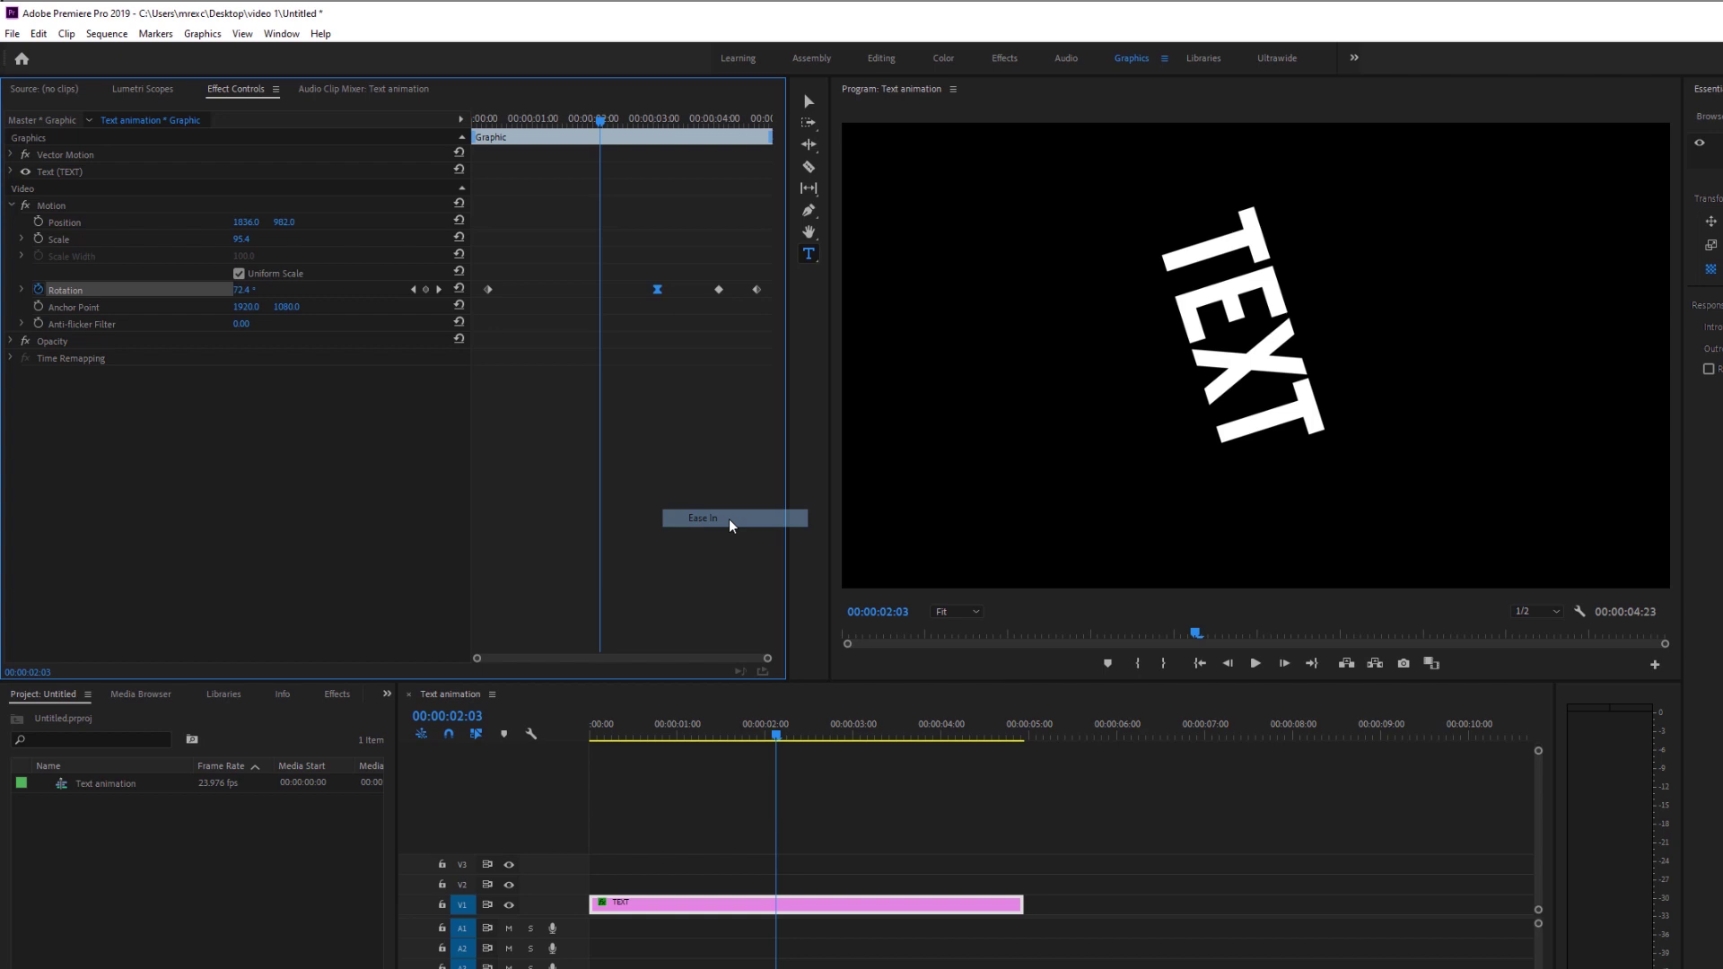
left_click_drag(631, 127, 691, 132)
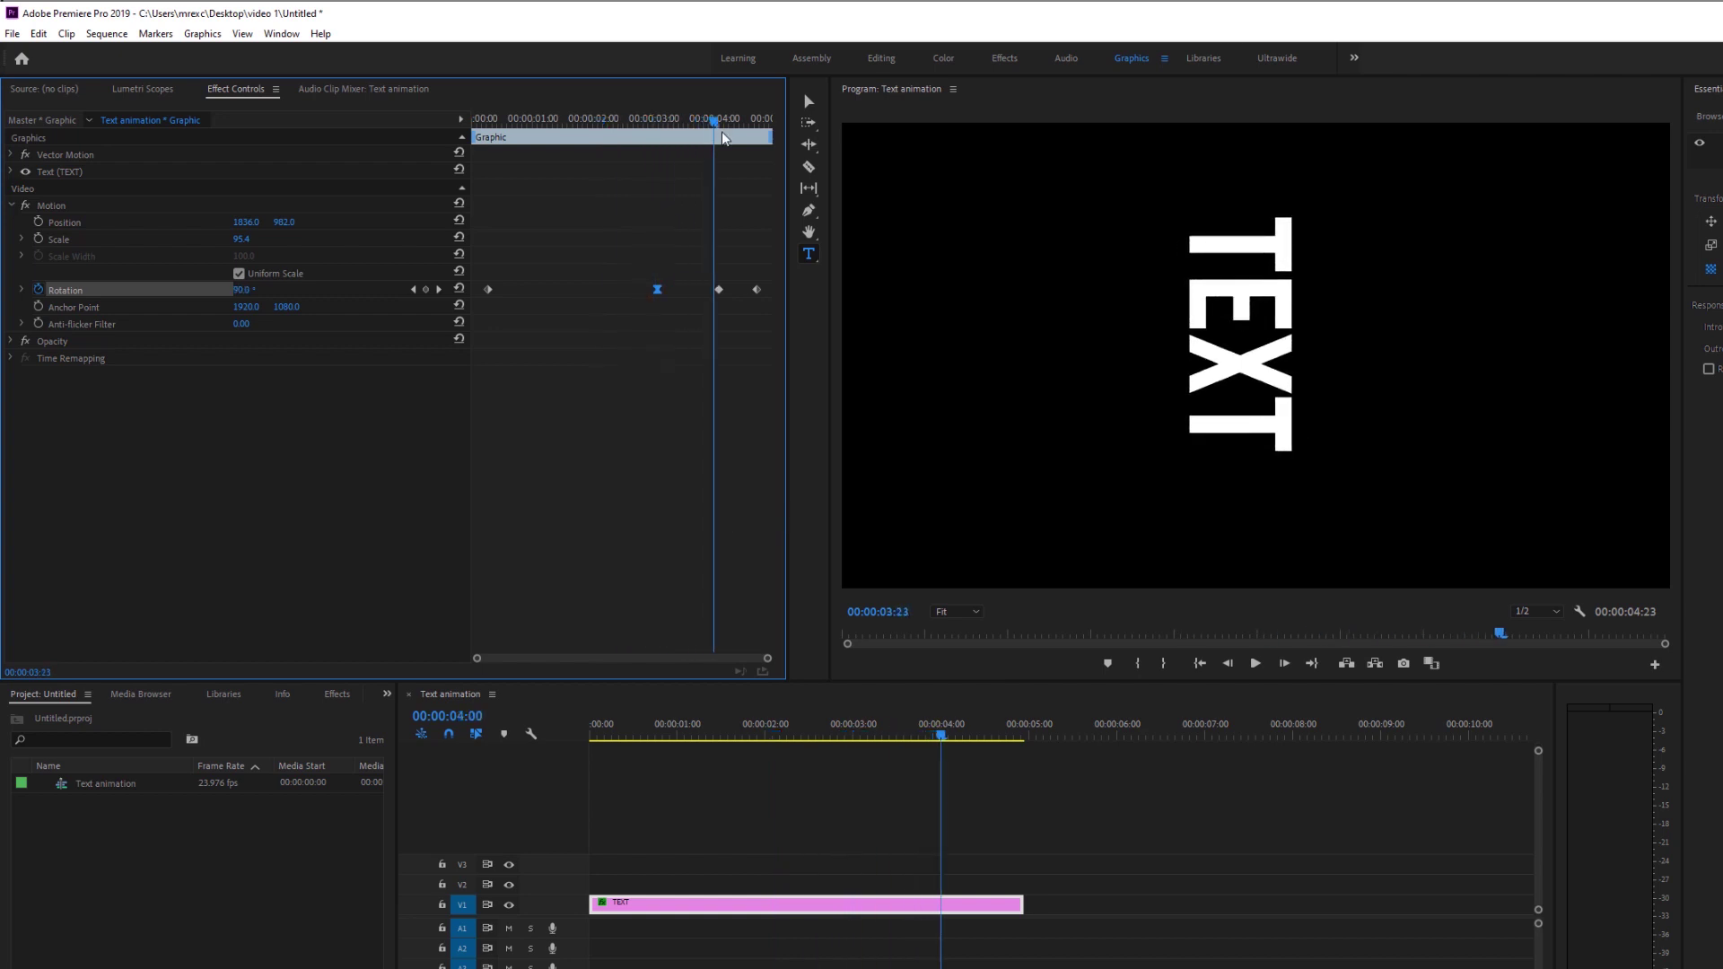
right_click(717, 290)
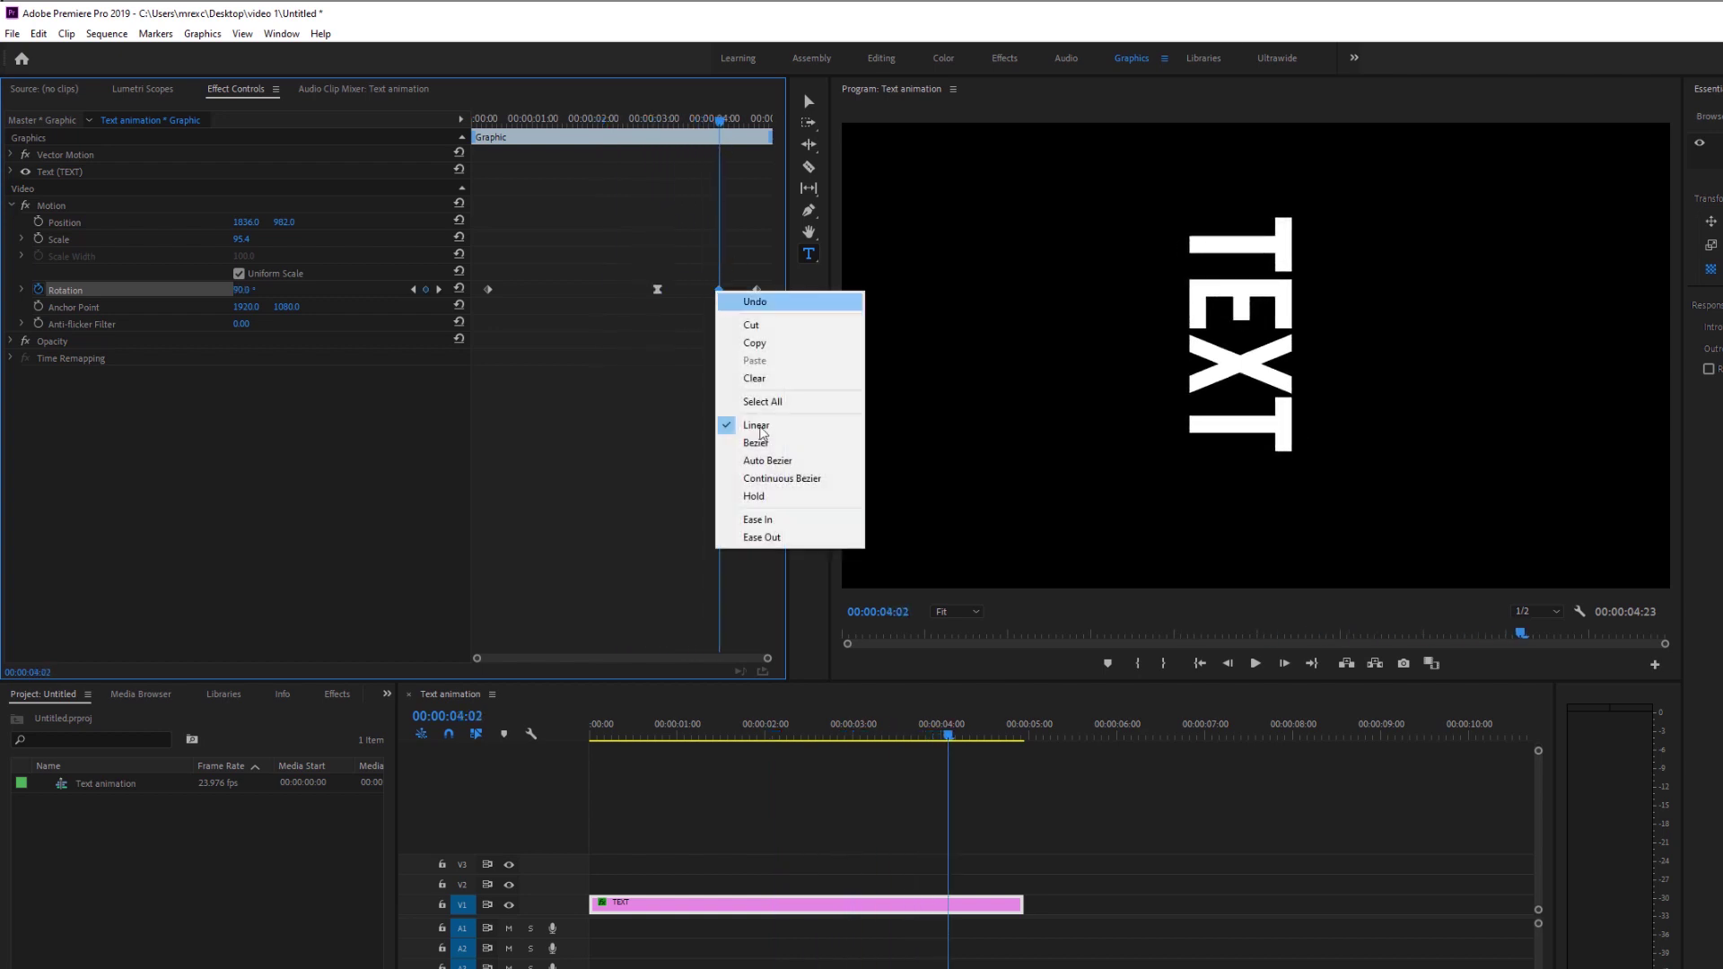
left_click(760, 538)
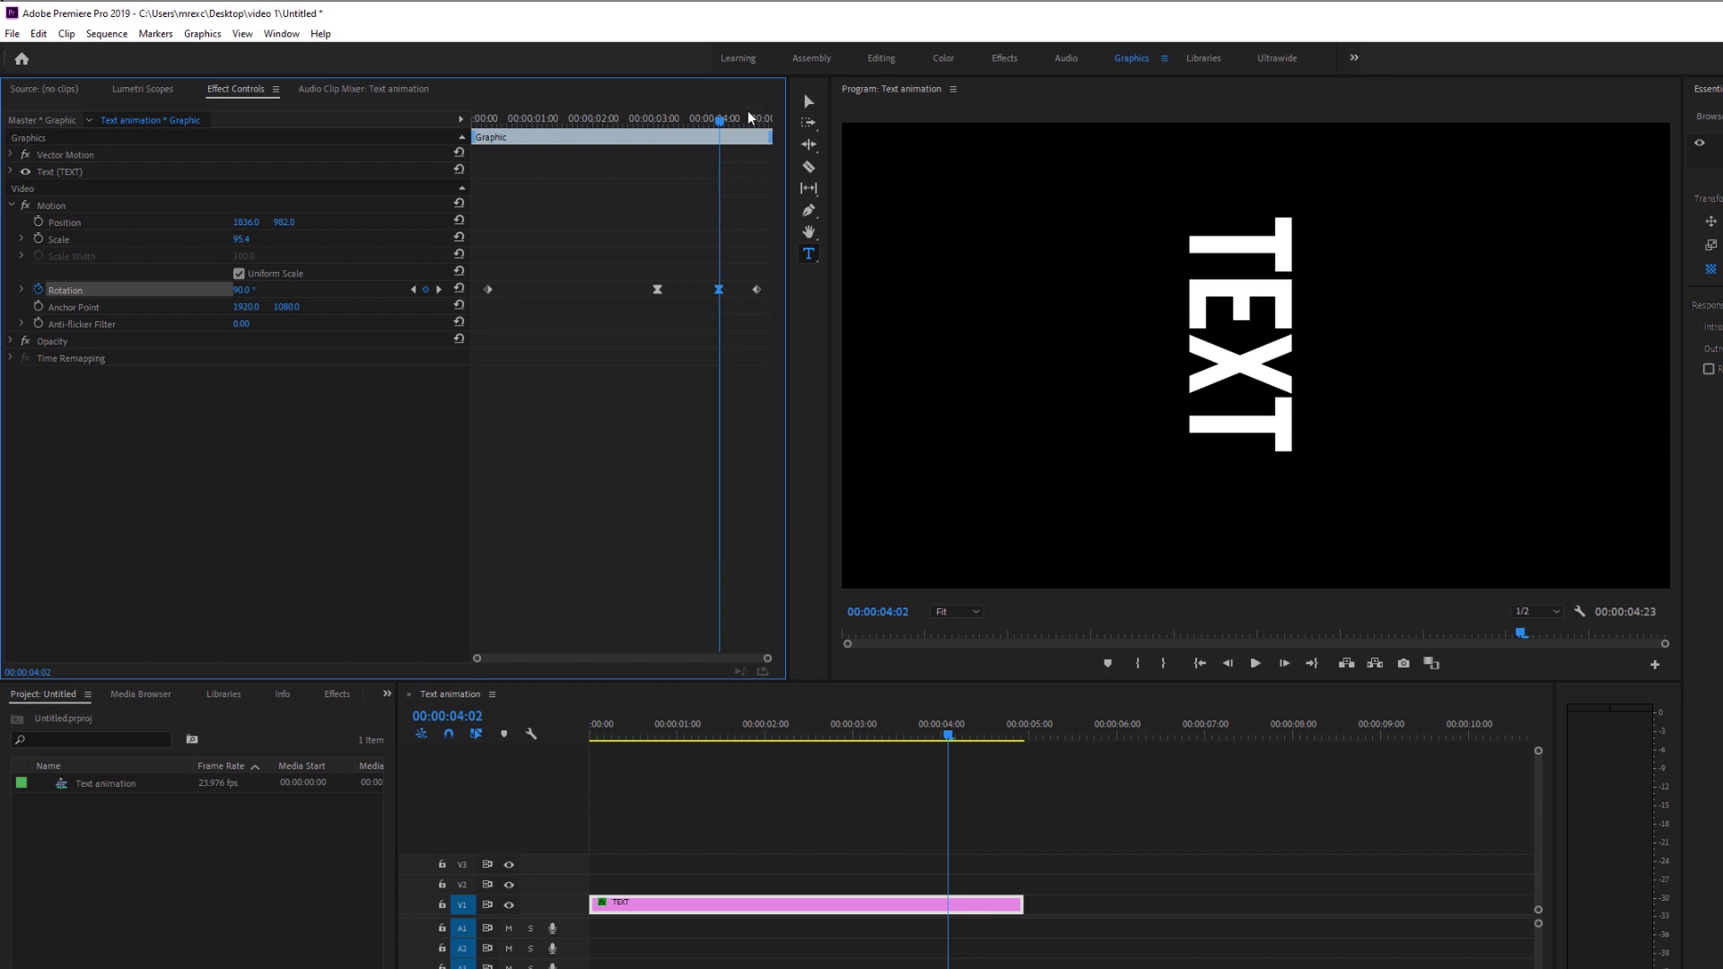
left_click(750, 117)
right_click(756, 292)
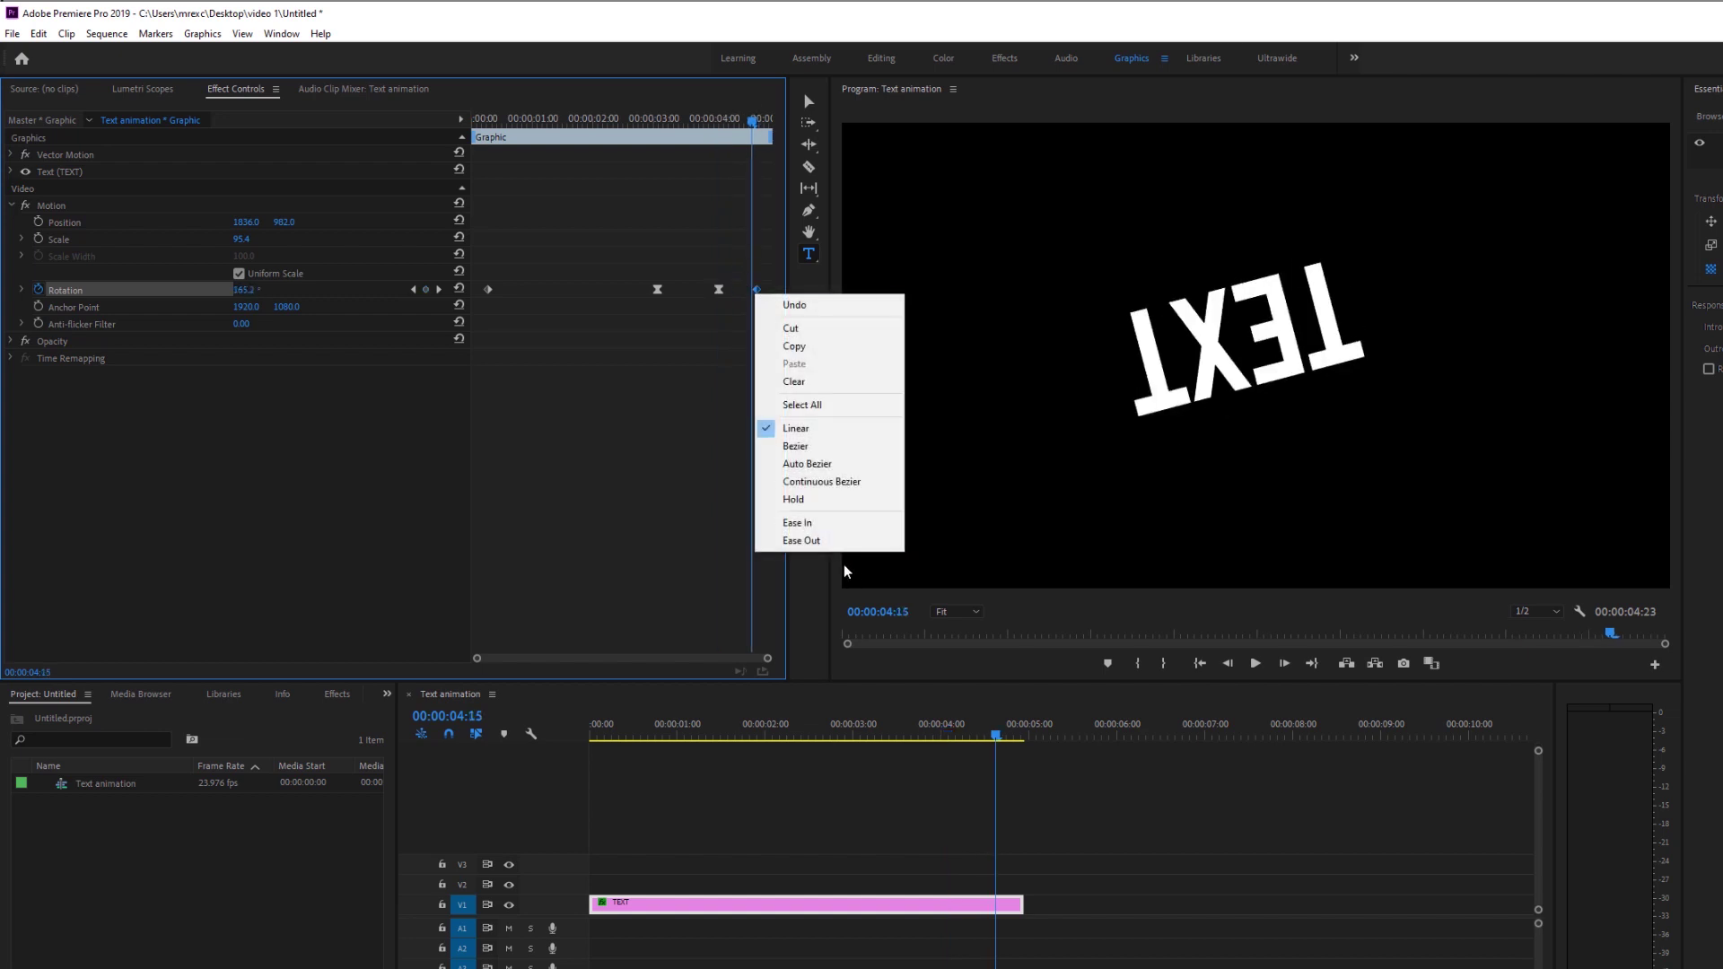
left_click(832, 529)
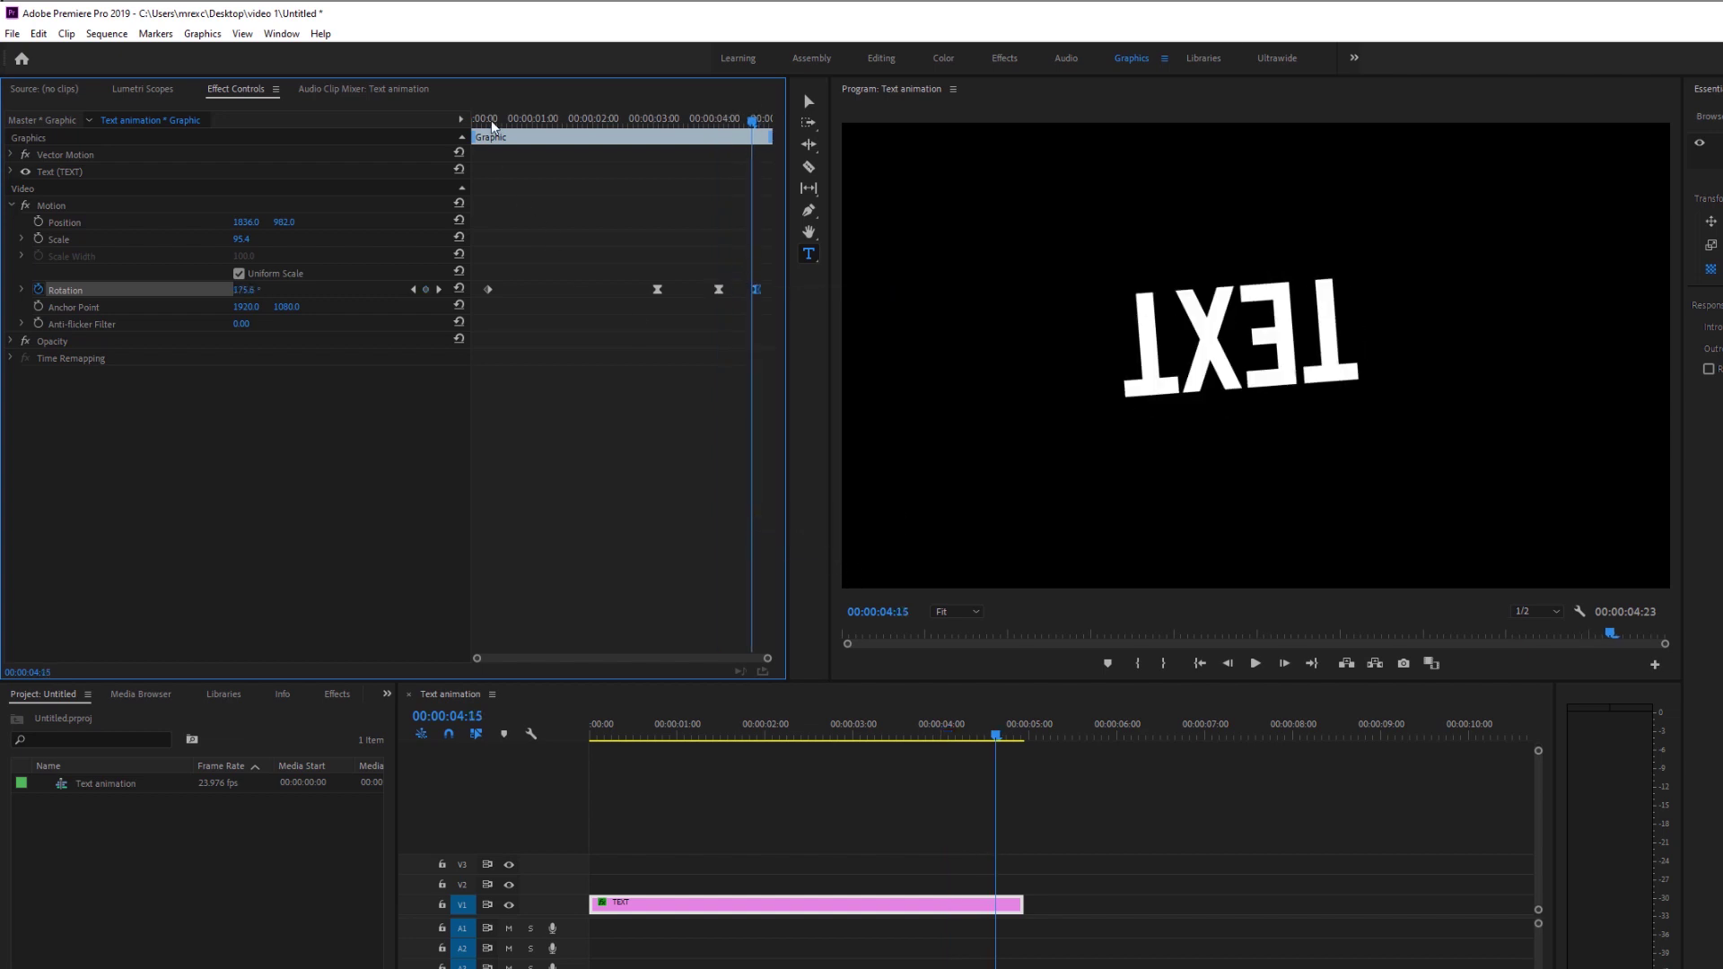
Scrub the playhead around four seconds to check the eased rotation.
left_click(485, 121)
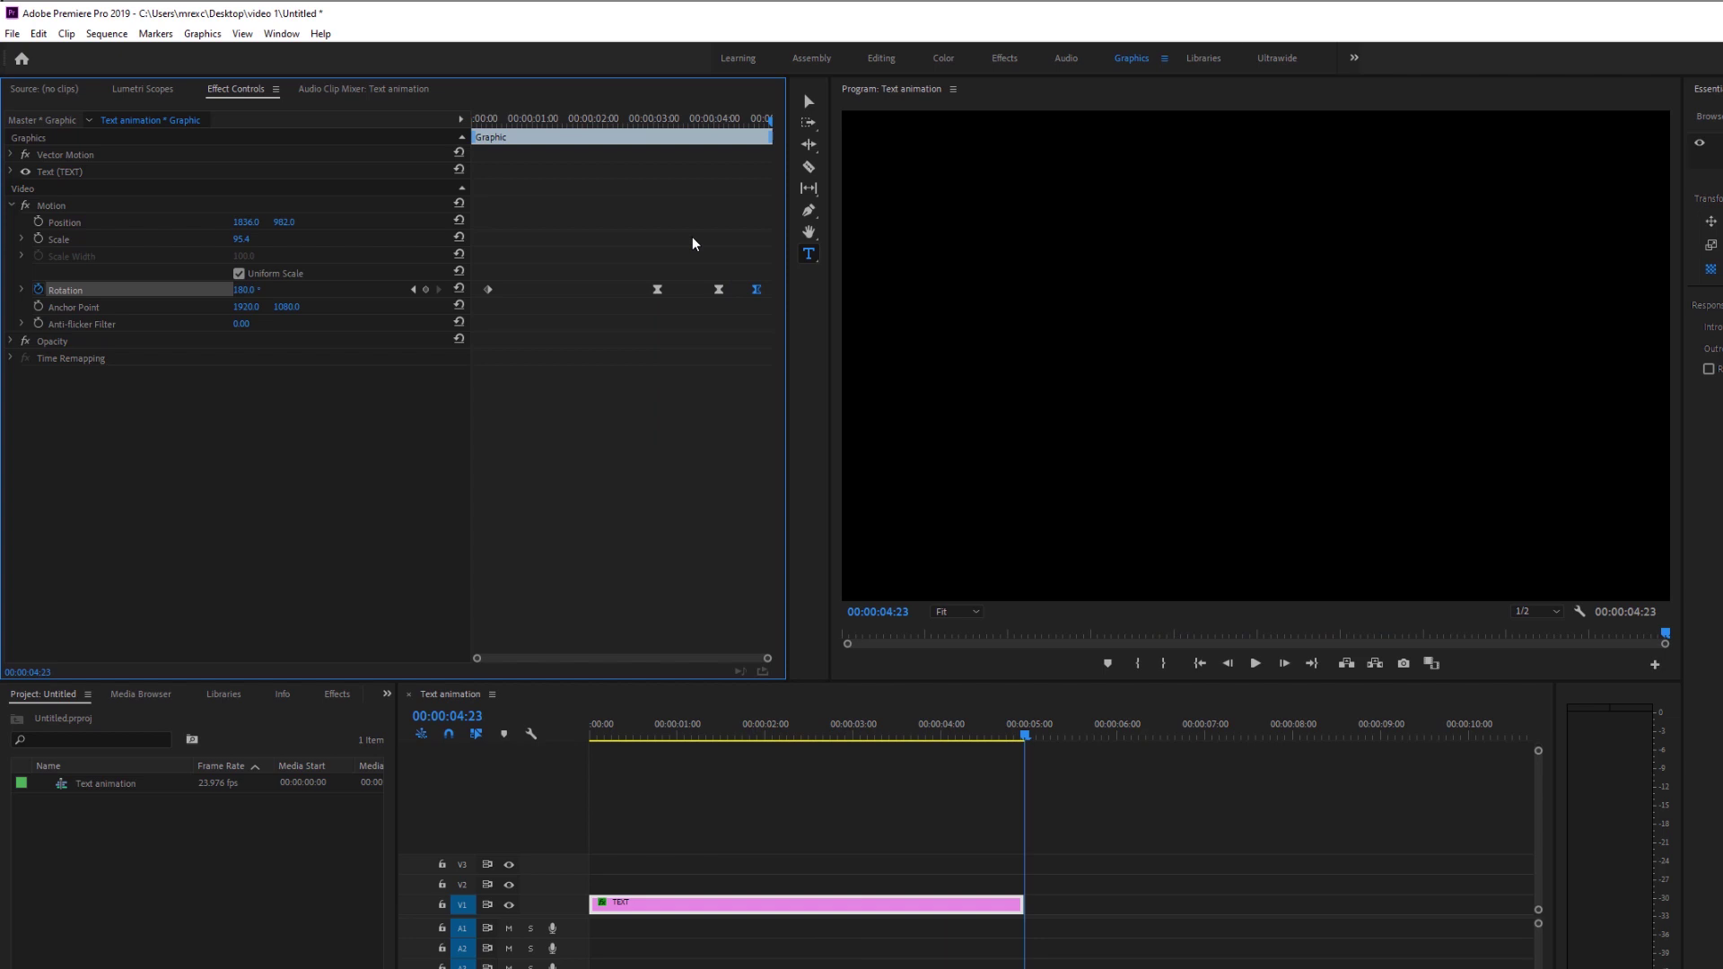
left_click(735, 120)
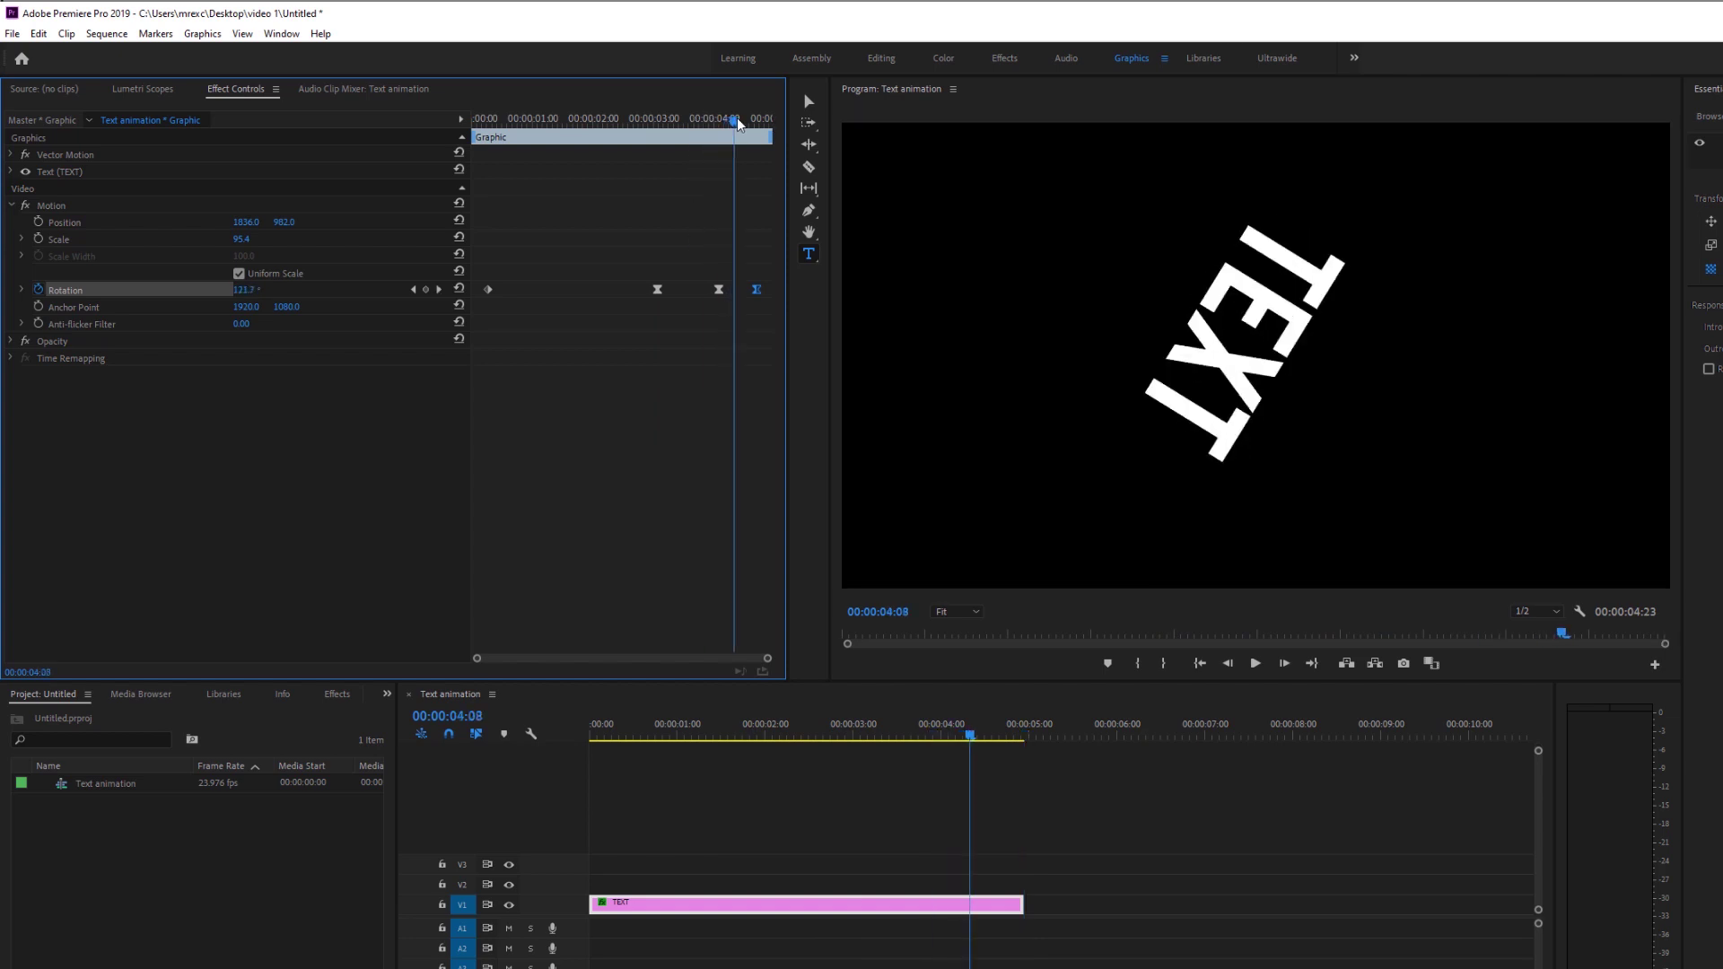
left_click_drag(737, 119, 634, 155)
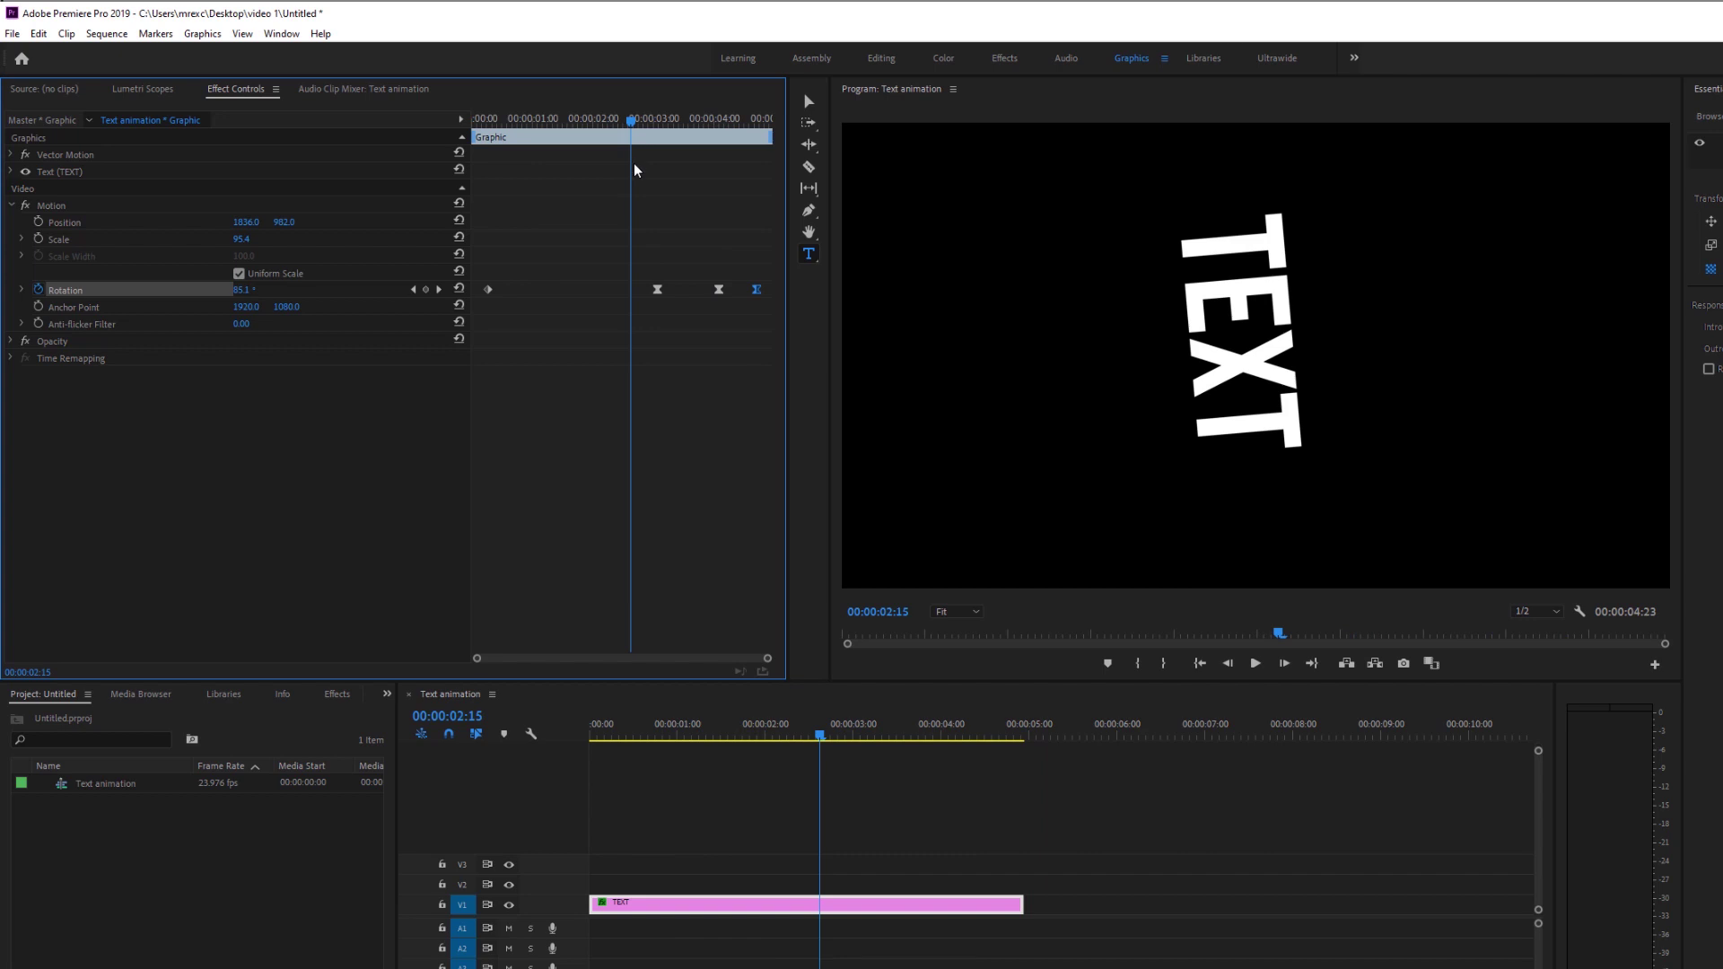